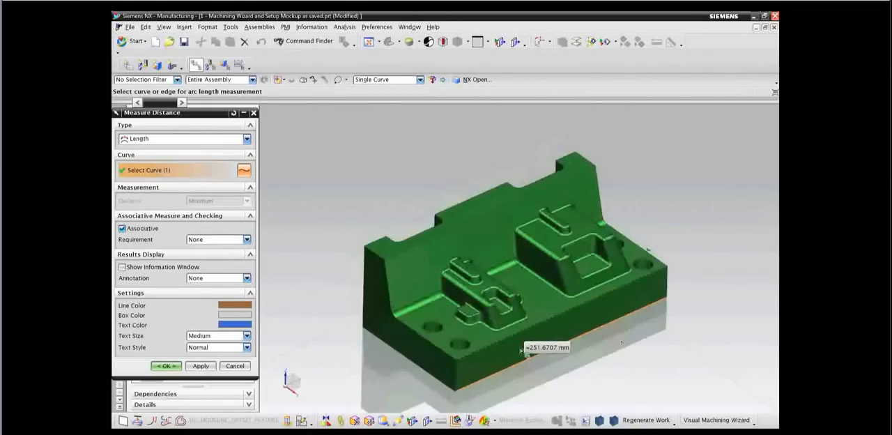
Measure the lengths of the mold part's vertical back corner edge and its short bottom edge.
click(201, 366)
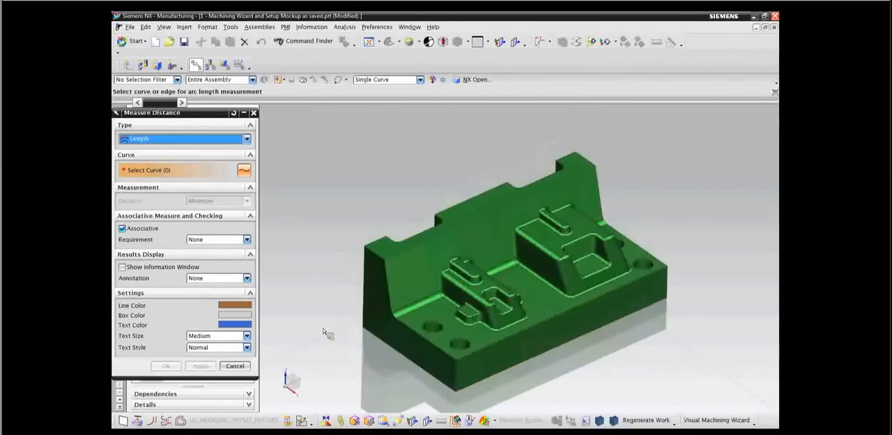
click(363, 310)
click(202, 366)
click(393, 357)
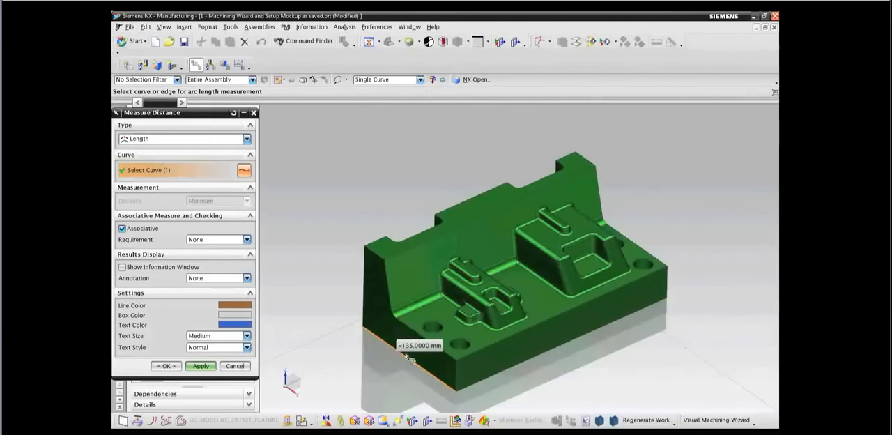
click(169, 366)
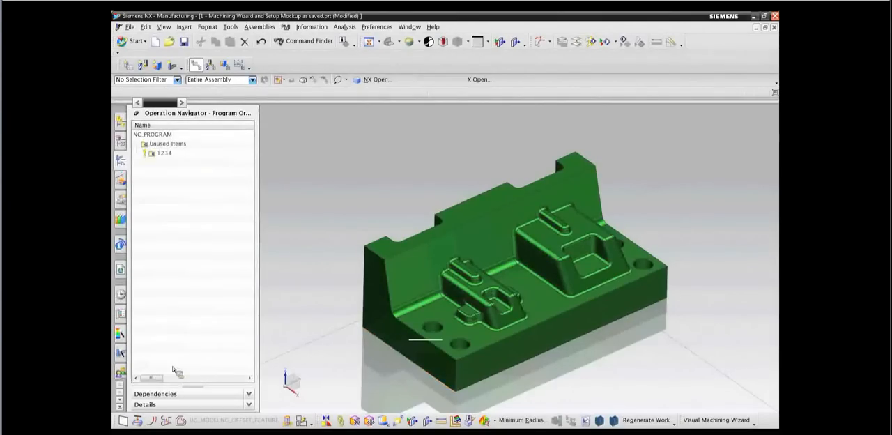
Browse the Reuse Library to the setup hardware under Reuse > CAM Tooling > Hardware > For Setups.
scroll(306, 316, down, 4)
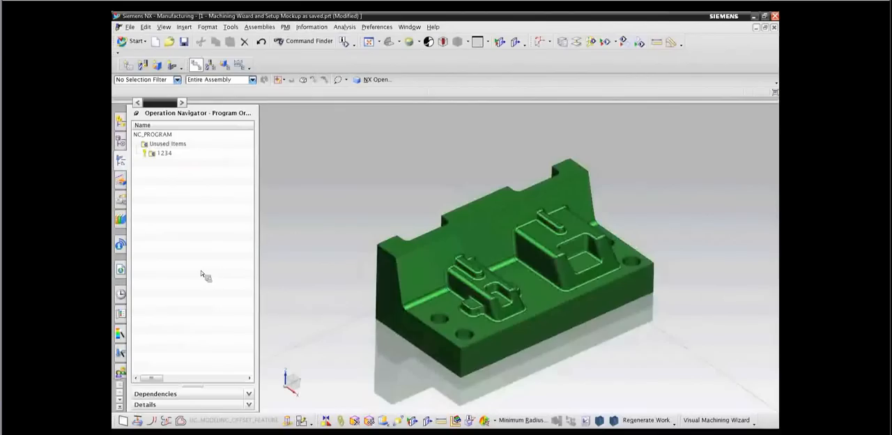
click(121, 220)
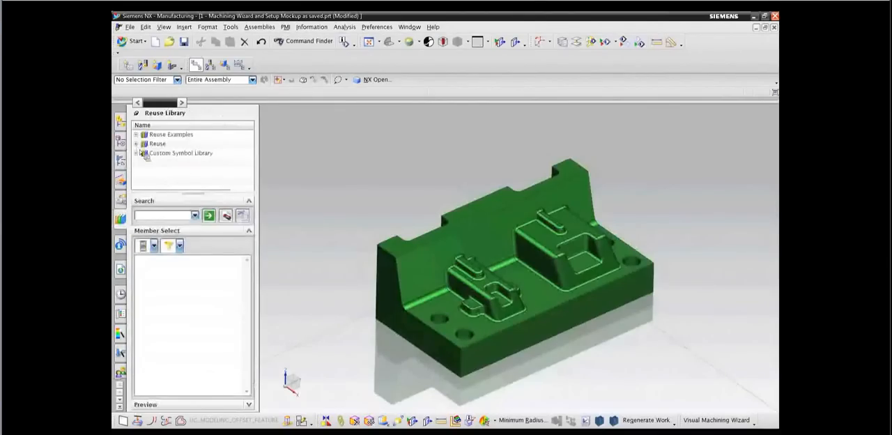
click(137, 143)
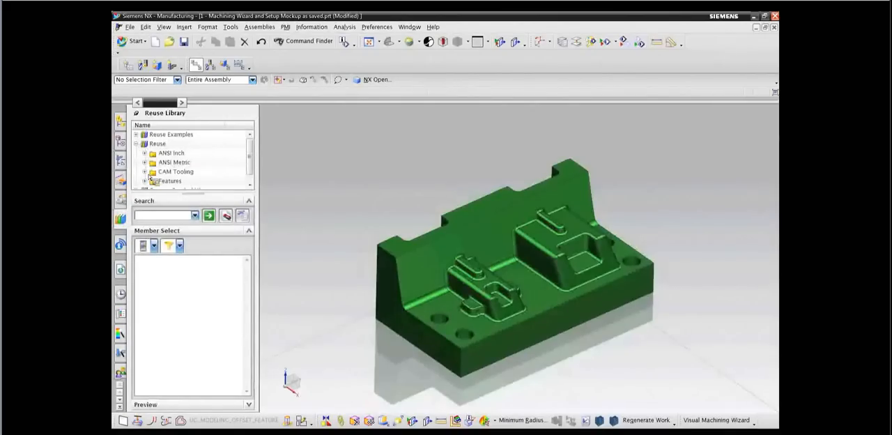
click(144, 171)
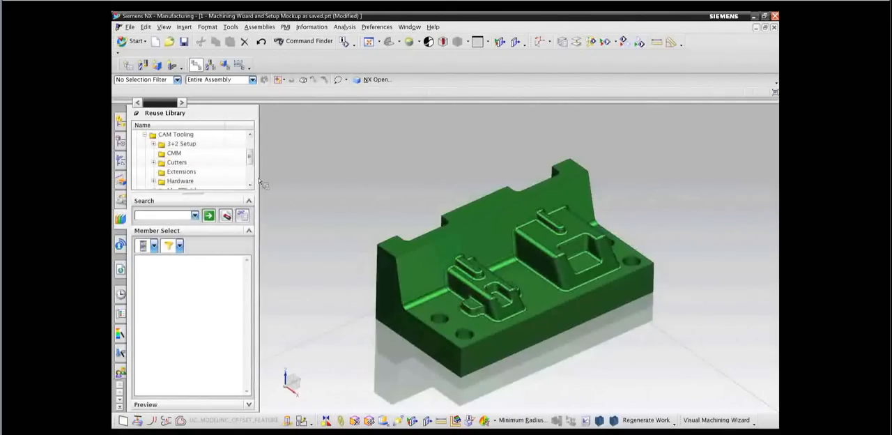
click(153, 180)
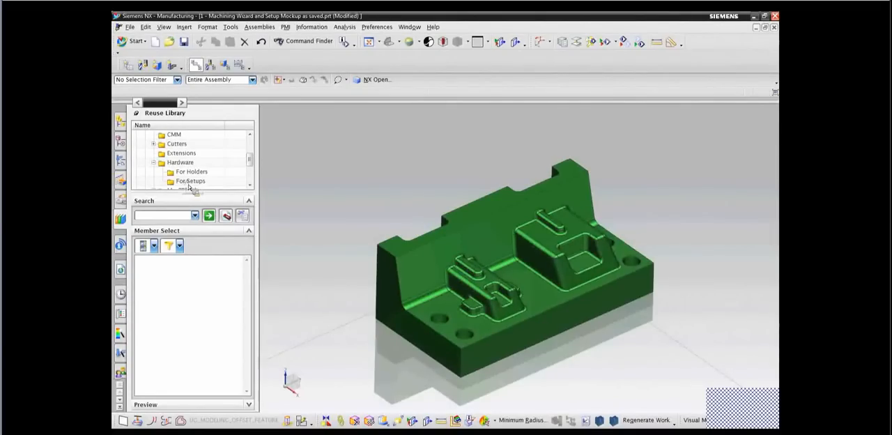
click(189, 183)
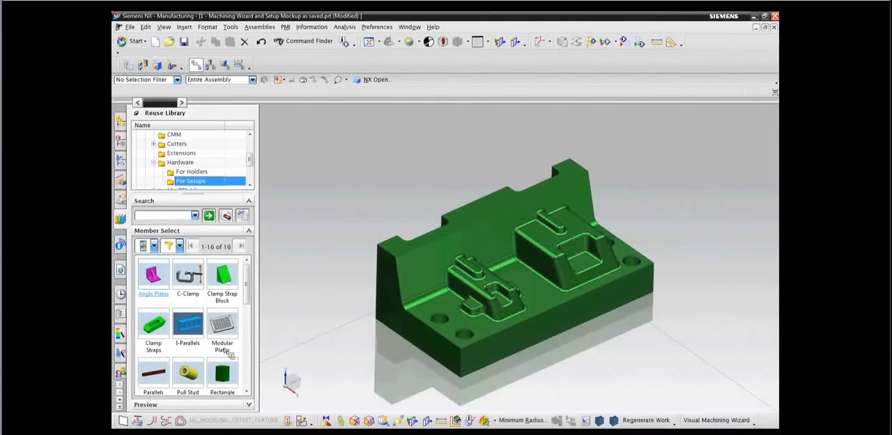
scroll(254, 343, down, 3)
scroll(253, 343, up, 3)
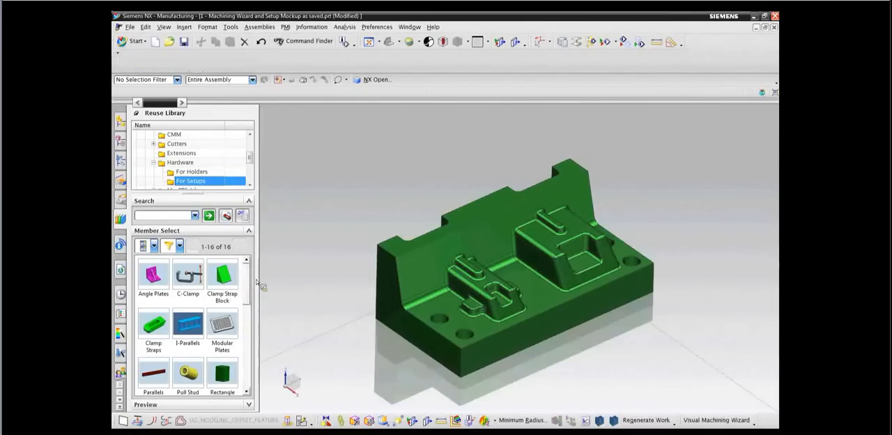
Try a C-Clamp beside the part as Large C-Clamp Standard and Large C-Clamp Deep with CLAMP_DIA 5, and discard it.
drag(188, 275, 359, 194)
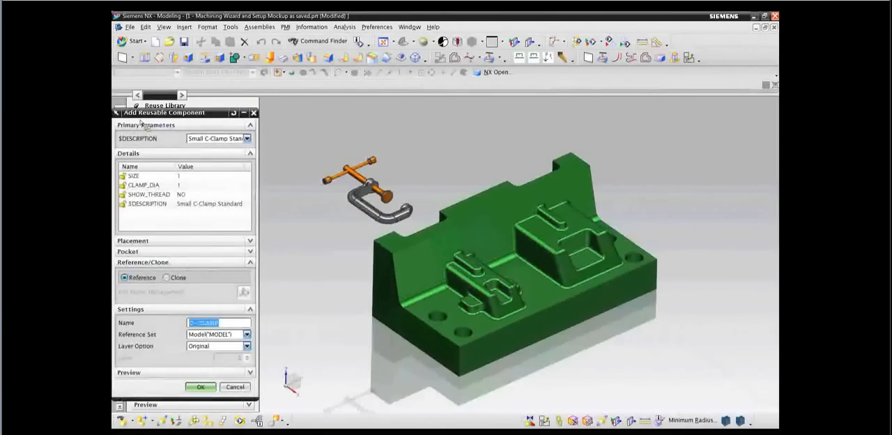
click(247, 139)
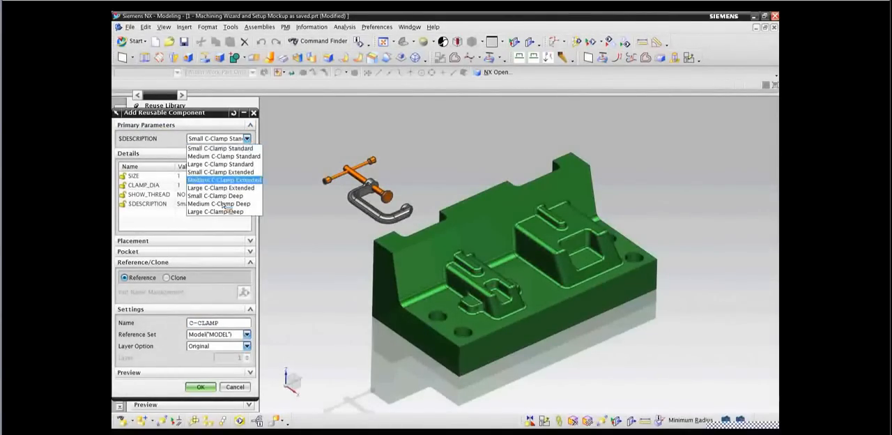
click(222, 164)
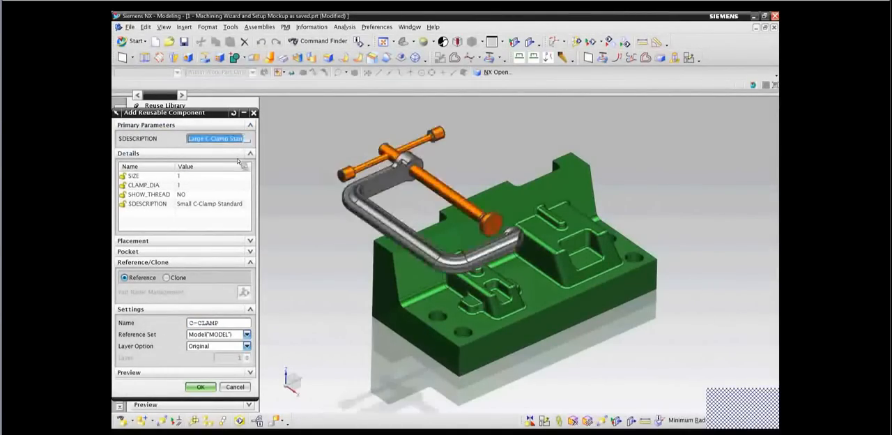
click(247, 139)
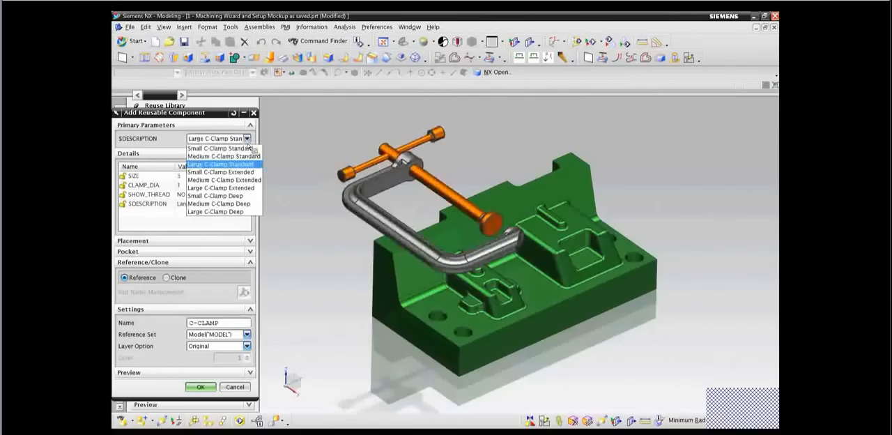
click(228, 215)
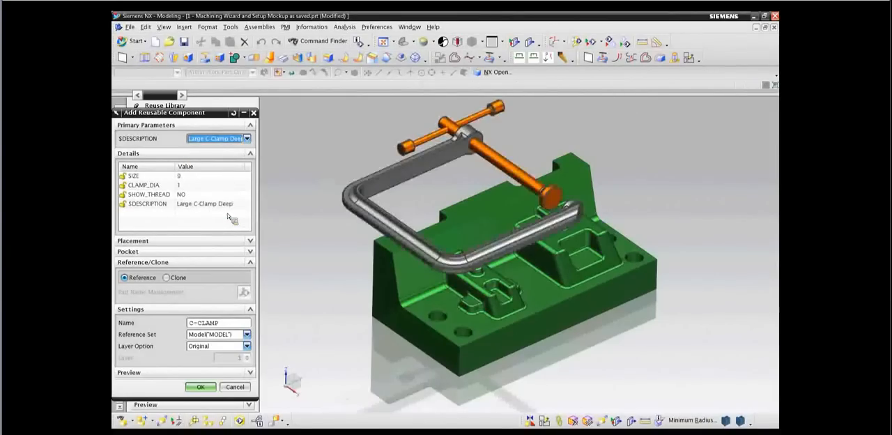
double_click(209, 186)
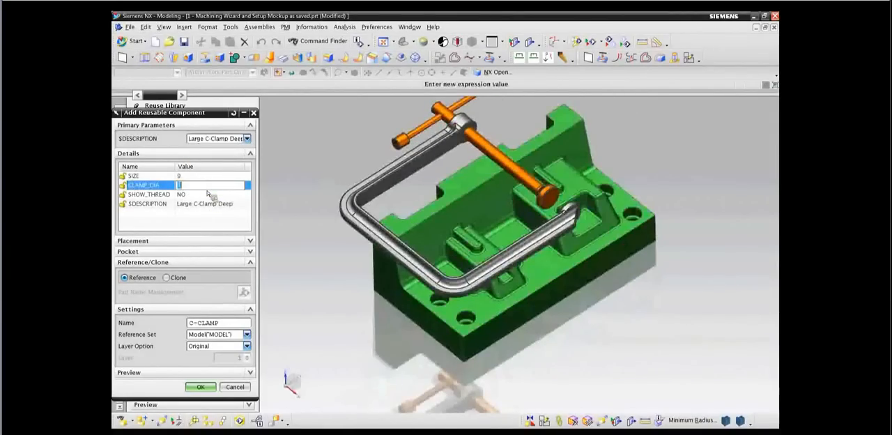
text(5)
key(Return)
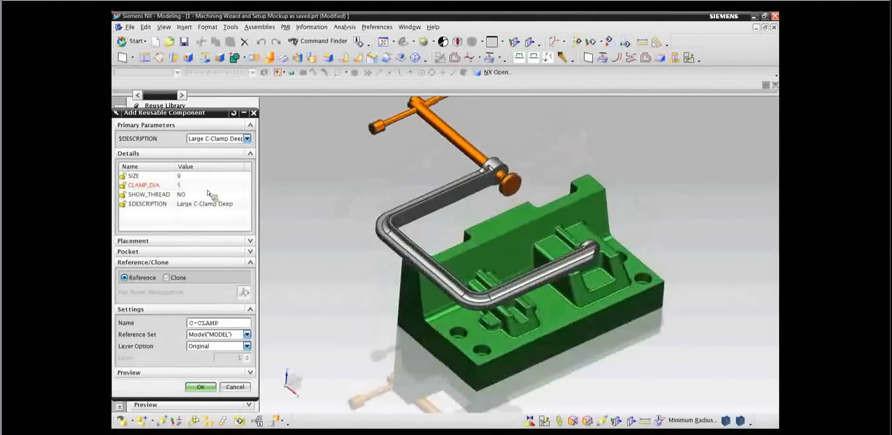
click(235, 387)
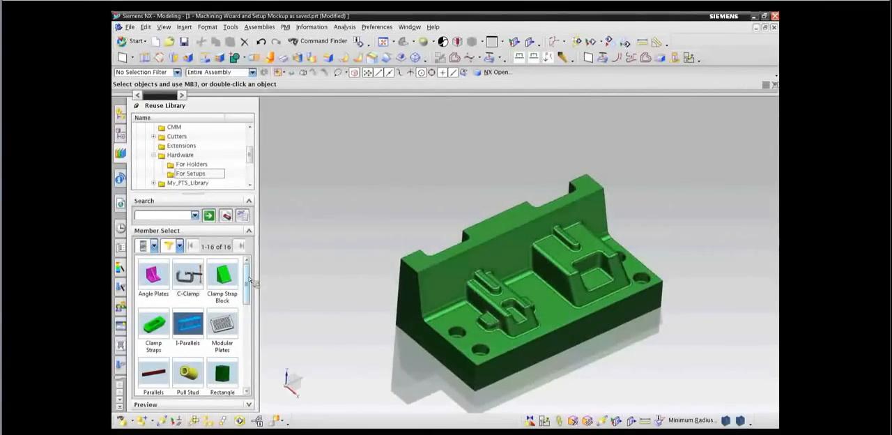
Insert the Milling Vise from the library's Work Holding > Milling Vise folder beside the mold part.
click(250, 173)
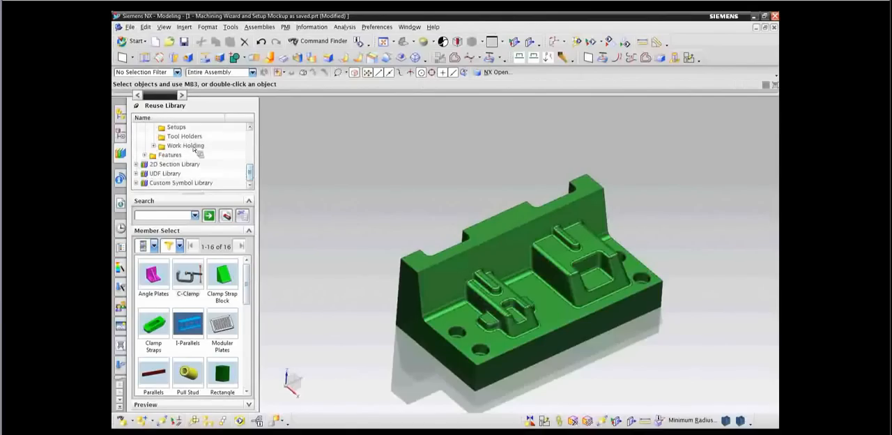
click(155, 146)
scroll(252, 191, down, 4)
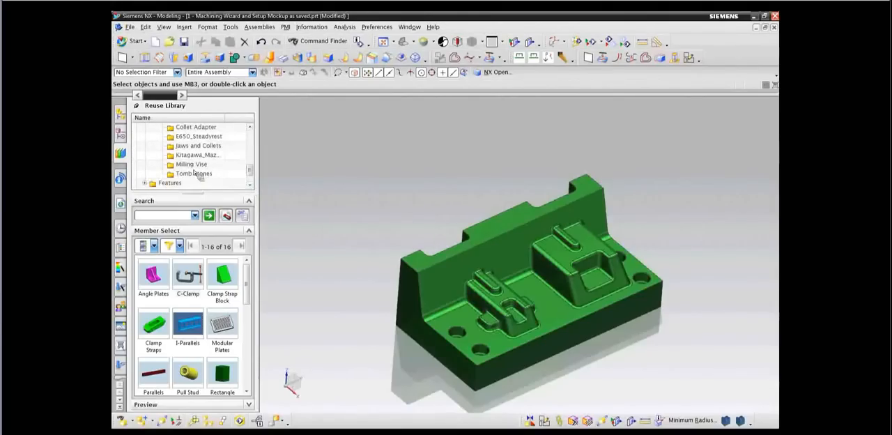
click(193, 165)
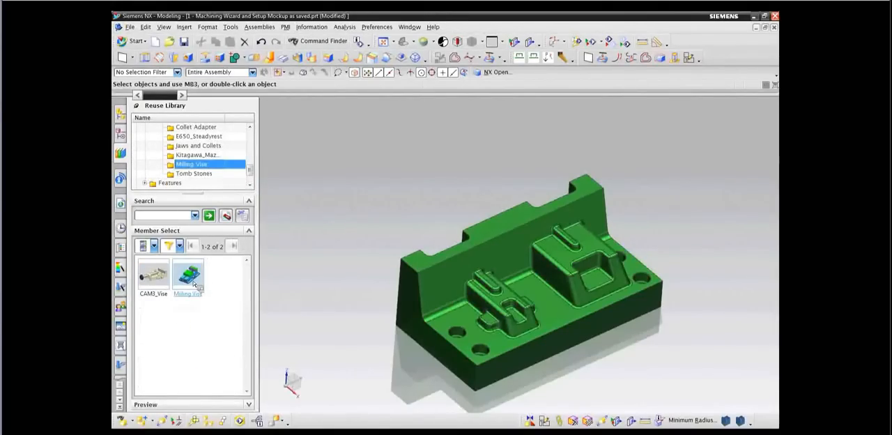
drag(193, 282, 387, 210)
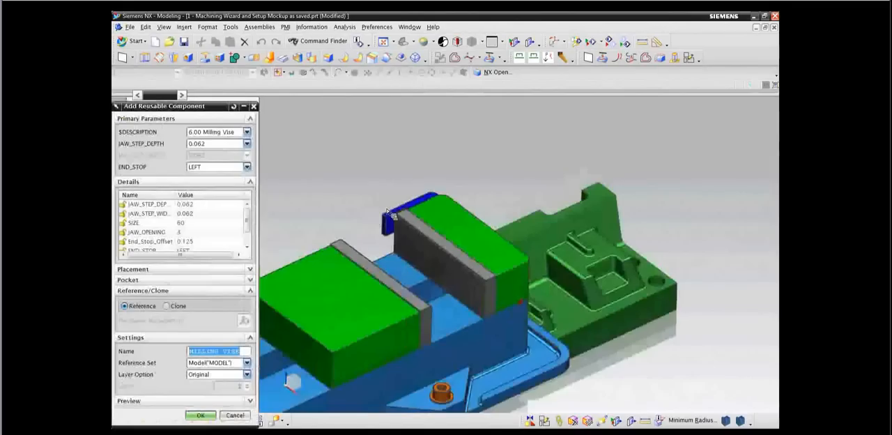
Configure the vise as 10.00 Milling Vise with JAW_STEP_DEPTH 0.375 and END_STOP RIGHT.
click(246, 132)
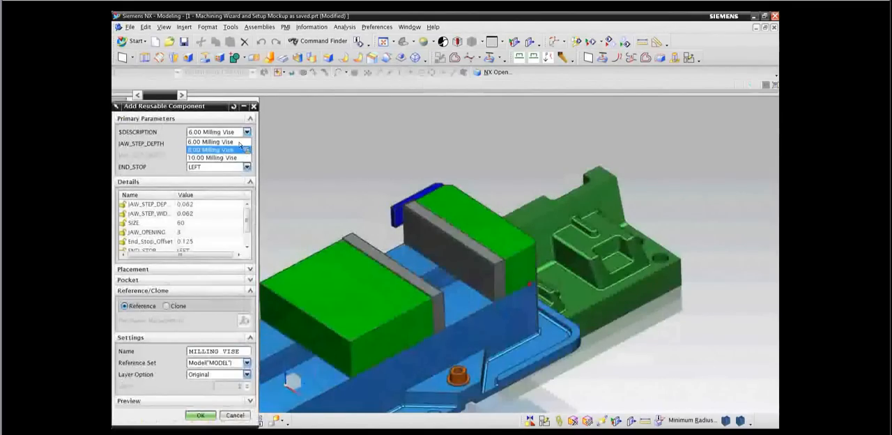
click(228, 159)
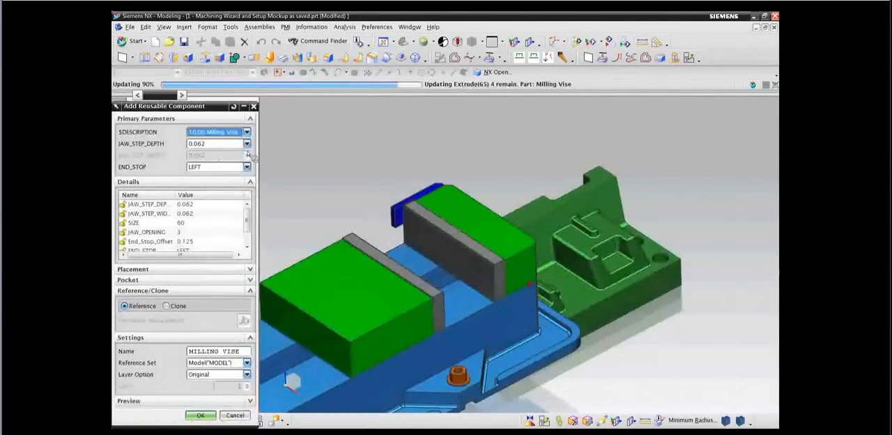
click(247, 144)
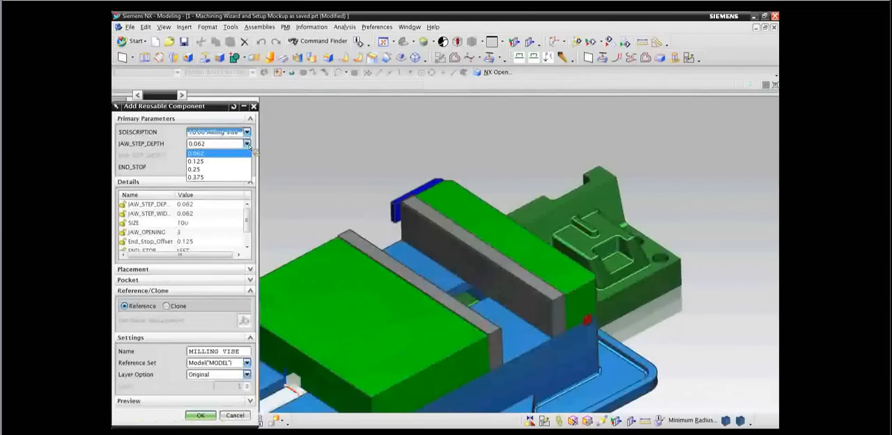
click(227, 178)
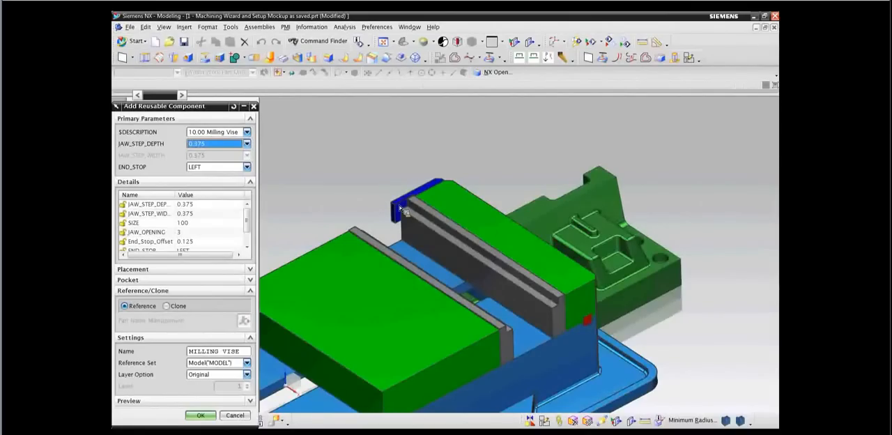
click(237, 167)
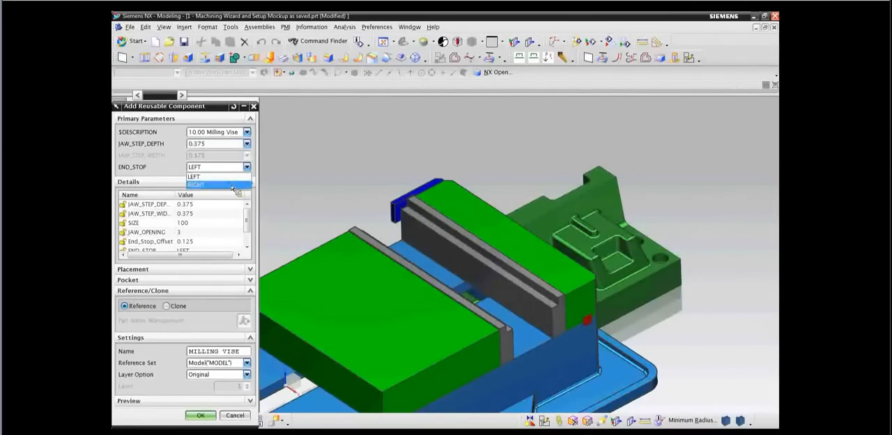
click(232, 185)
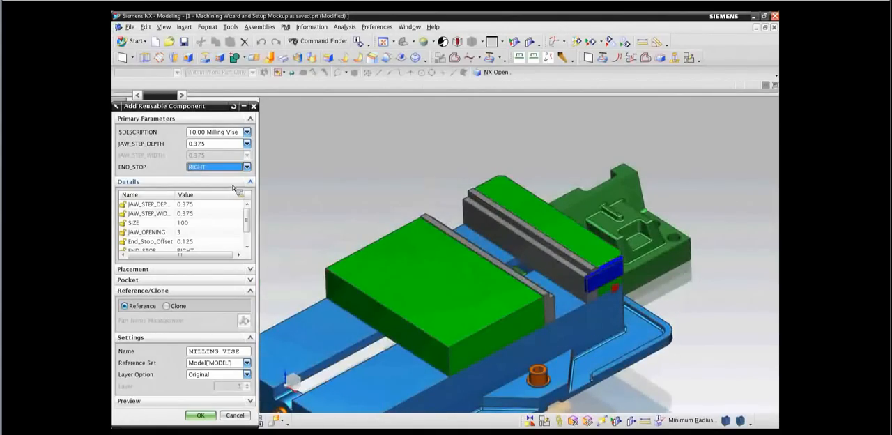
Set the vise's JAW_OPENING to 135mm and add the vise to the assembly.
double_click(192, 236)
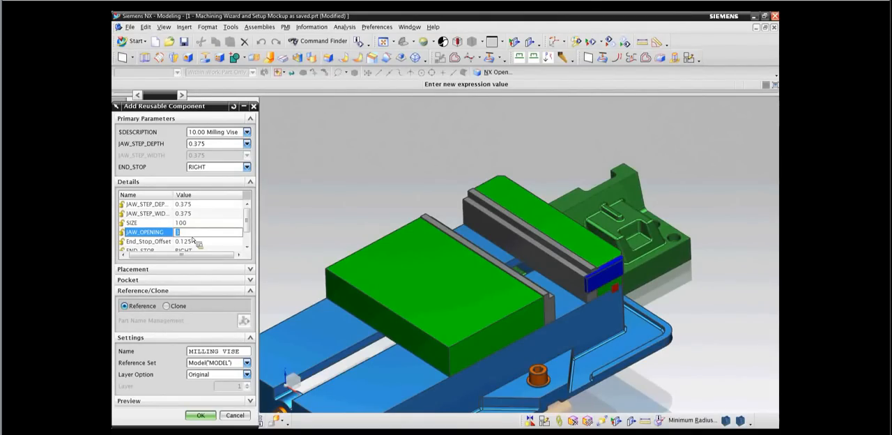
text(mm)
key(Return)
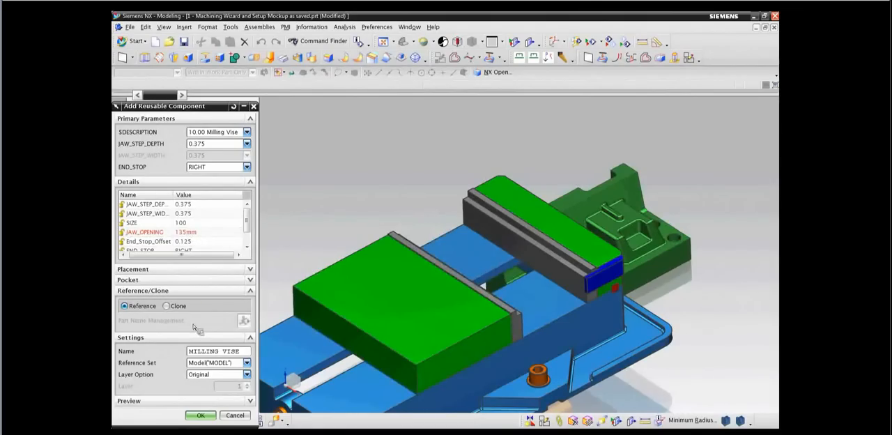
click(200, 415)
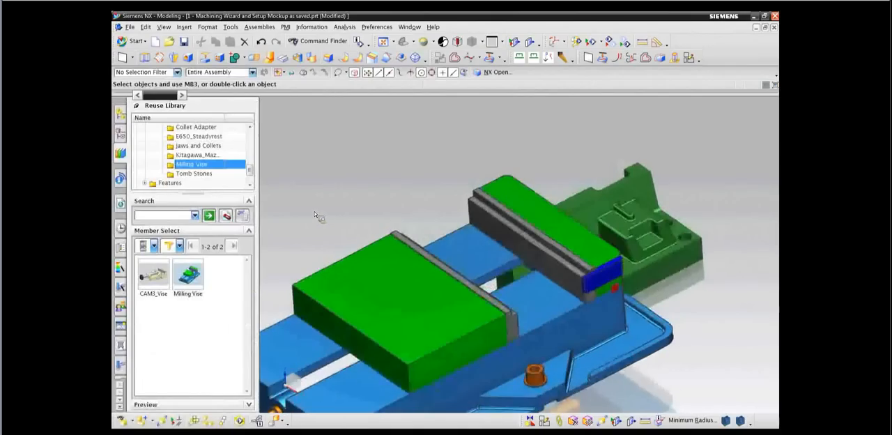
Apply a Touch Align assembly constraint between the mold part's back face and the face of the vise's fixed jaw.
click(123, 117)
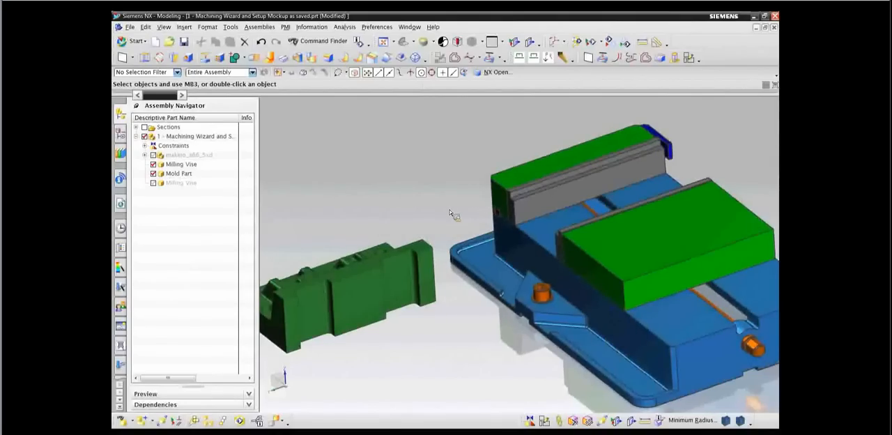
click(531, 419)
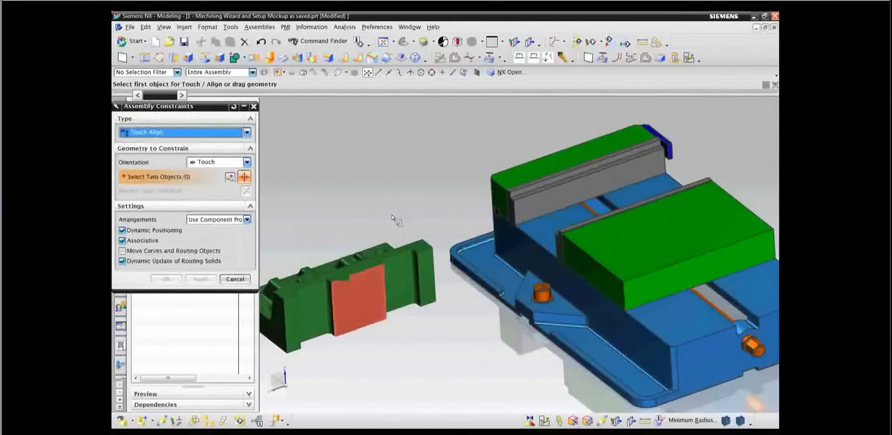
click(370, 303)
click(551, 185)
Add a Touch constraint between the mold part's bottom face and the step of the fixed jaw.
shift+middle_drag(549, 185, 600, 193)
click(324, 238)
scroll(542, 239, up, 1)
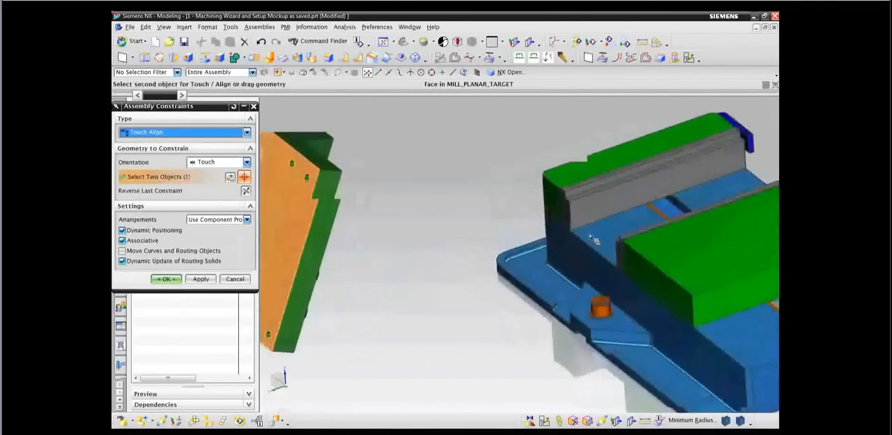
click(596, 187)
middle_drag(490, 221, 440, 242)
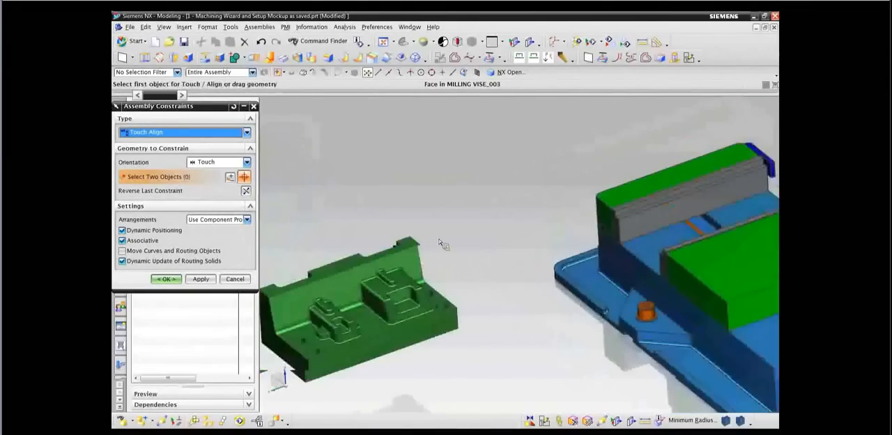
Add a Touch constraint between the mold part's end face and the vise's end stop, and close the assembly constraints.
scroll(441, 242, up, 2)
click(464, 242)
middle_drag(464, 242, 548, 182)
click(585, 240)
scroll(675, 220, down, 2)
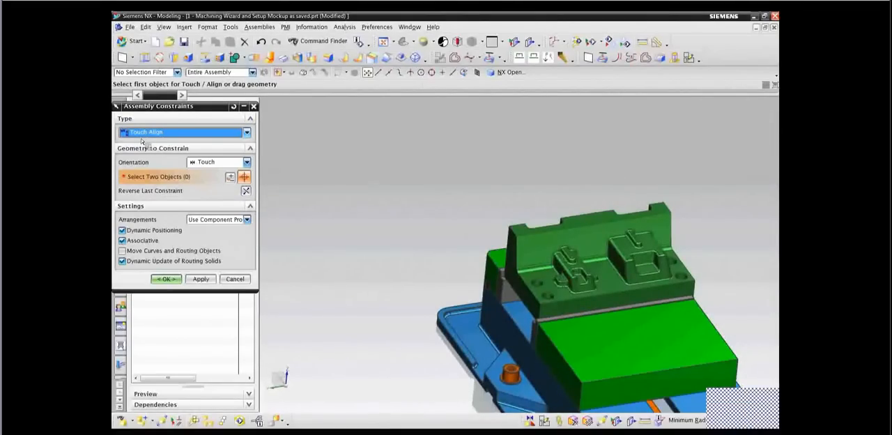
click(213, 132)
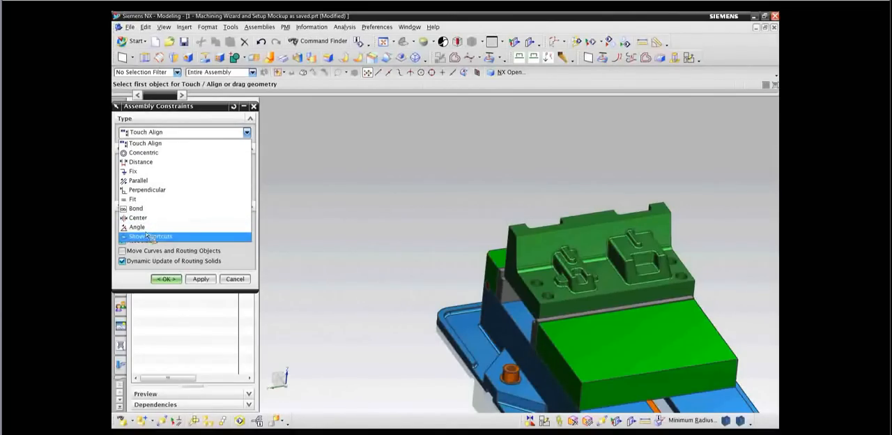
click(240, 282)
click(241, 283)
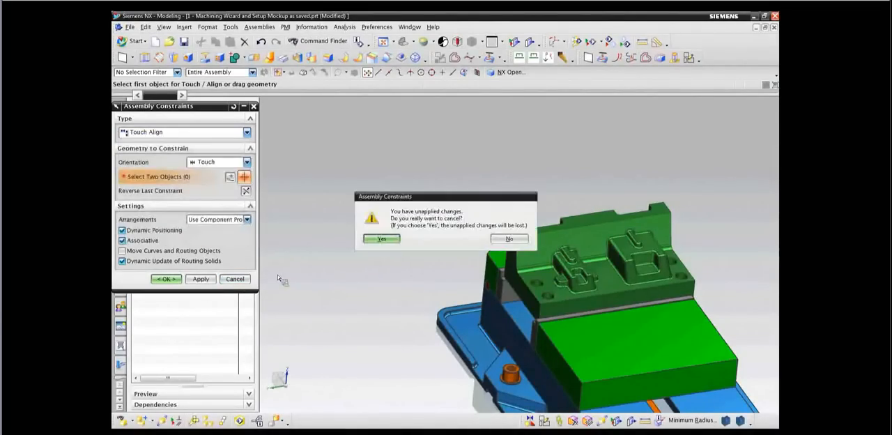
click(382, 239)
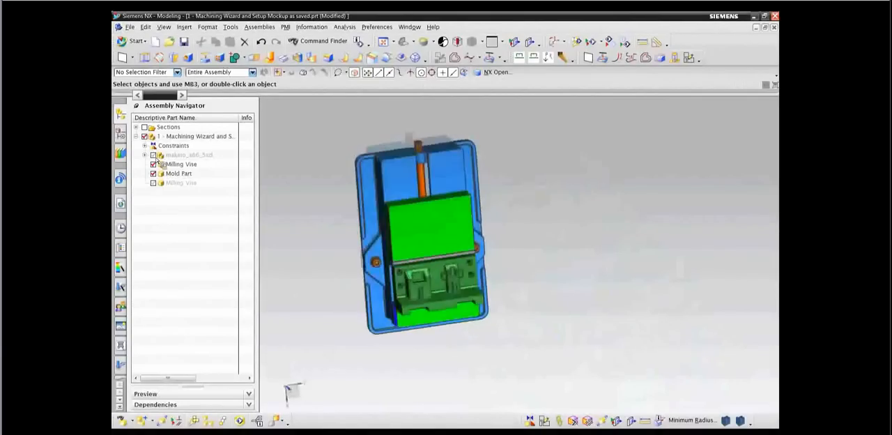
Show the makino_a66_5xd machine component and examine the vise and mold part mounted on its rotary table.
click(155, 157)
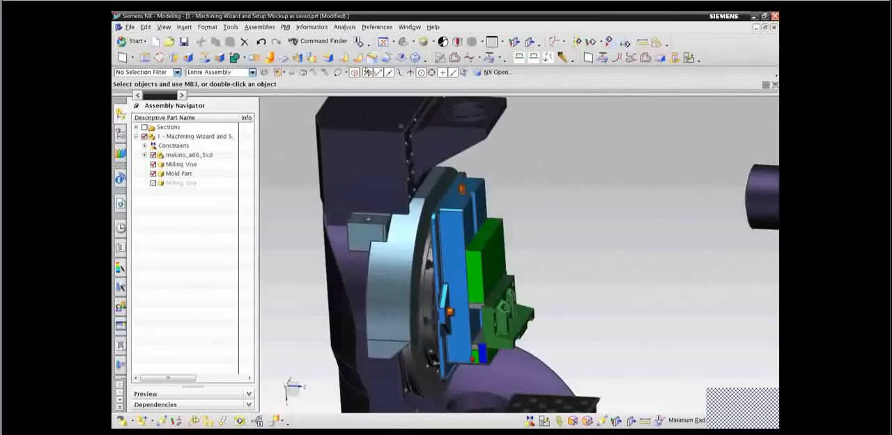
click(389, 47)
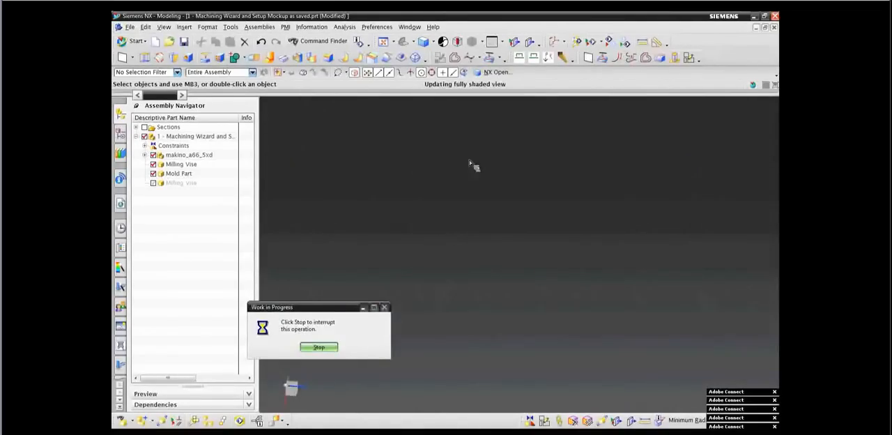
click(551, 203)
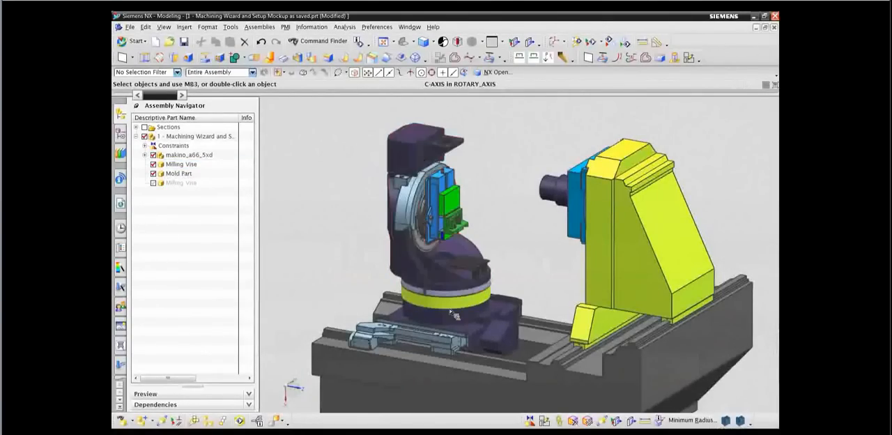
middle_drag(517, 217, 512, 242)
middle_drag(489, 196, 478, 250)
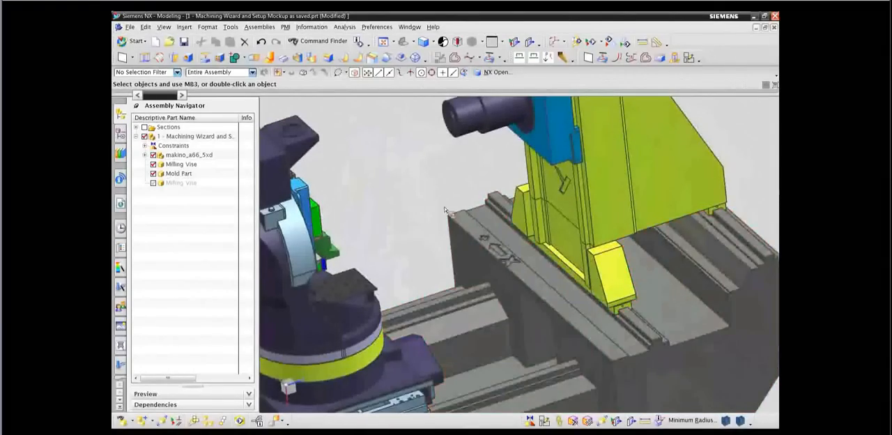
middle_drag(402, 200, 521, 226)
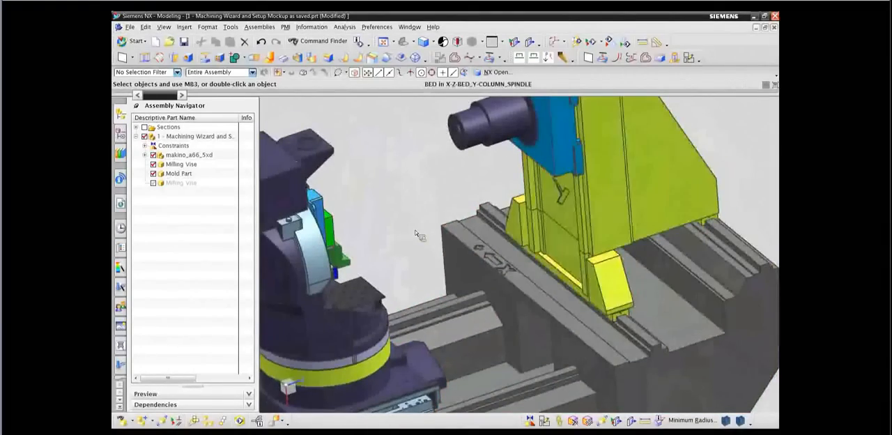
scroll(475, 161, down, 2)
middle_drag(395, 175, 175, 220)
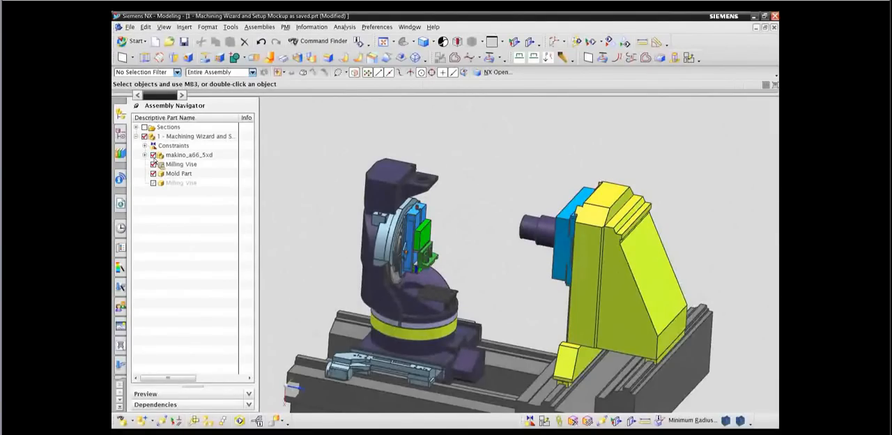
Hide the makino_a66_5xd machine and the Milling Vise, and fit the view to the mold part.
click(153, 155)
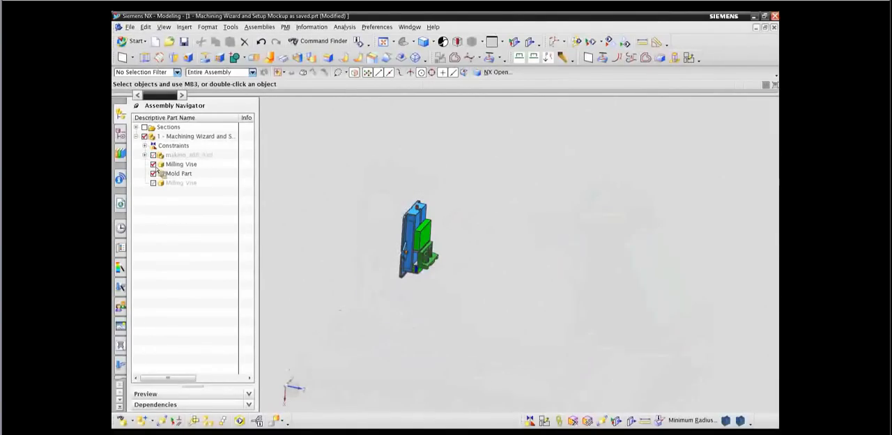
click(154, 164)
click(384, 41)
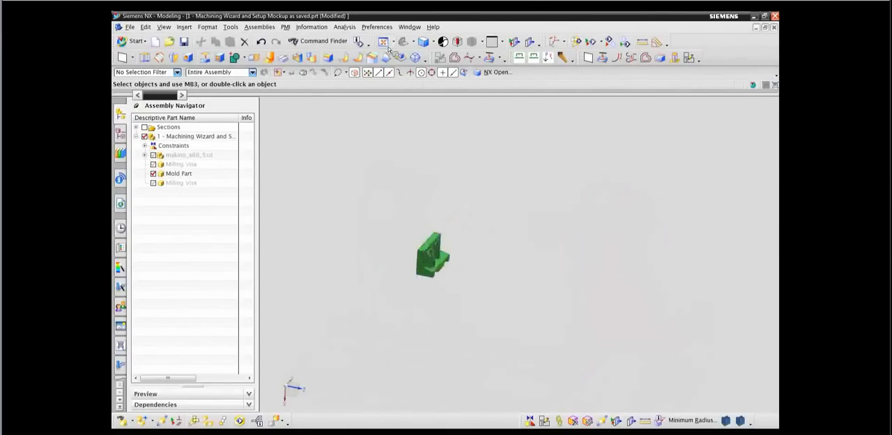
middle_drag(304, 211, 303, 192)
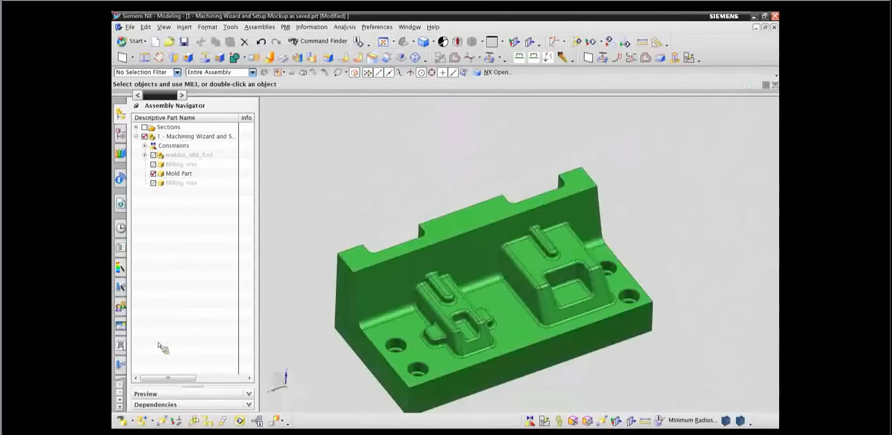
Launch the Rough and Finish Sculpted Part V4 manufacturing wizard and advance to its Locate MCS page.
click(122, 294)
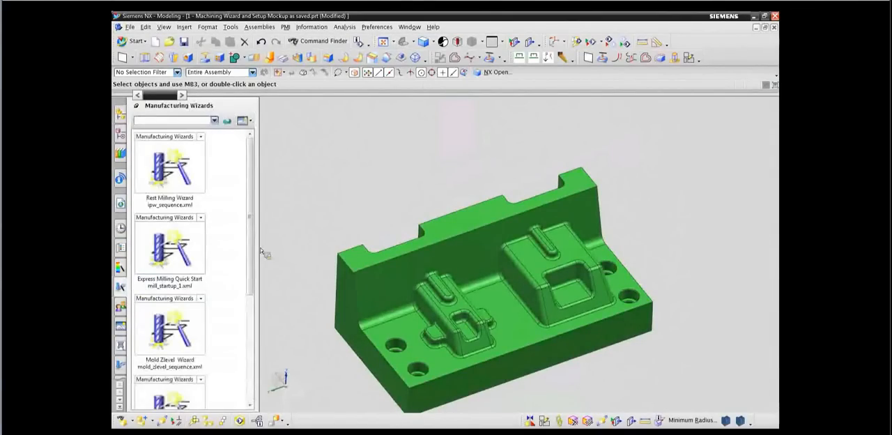
scroll(226, 255, down, 5)
double_click(179, 264)
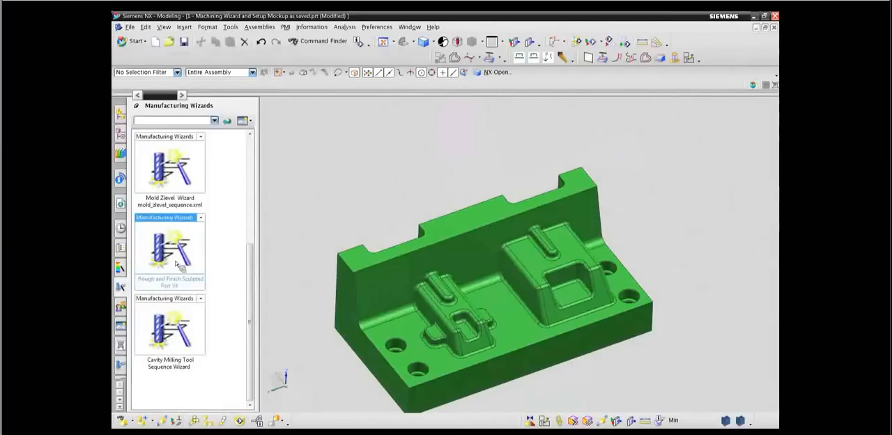
click(304, 318)
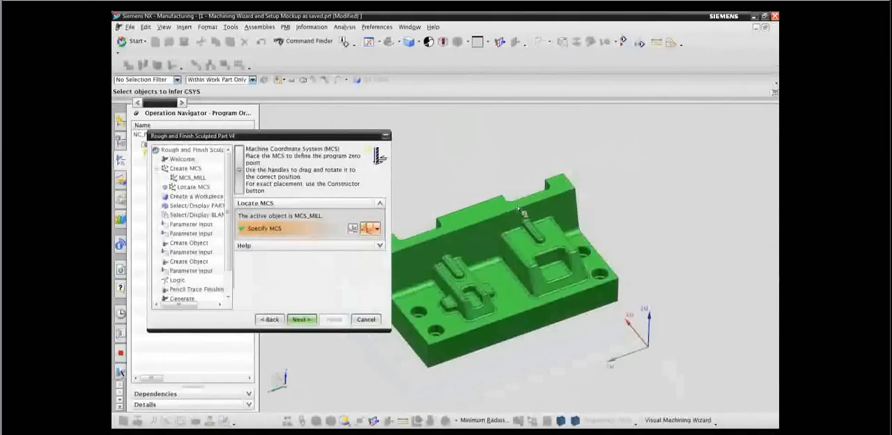
Try repositioning the MCS origin with a Dynamic CSYS near the mold part, and cancel the wizard.
click(353, 227)
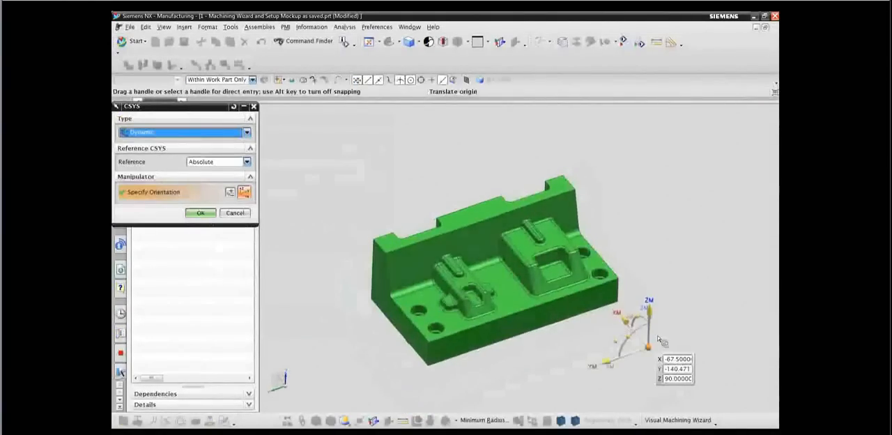
middle_drag(673, 332, 684, 325)
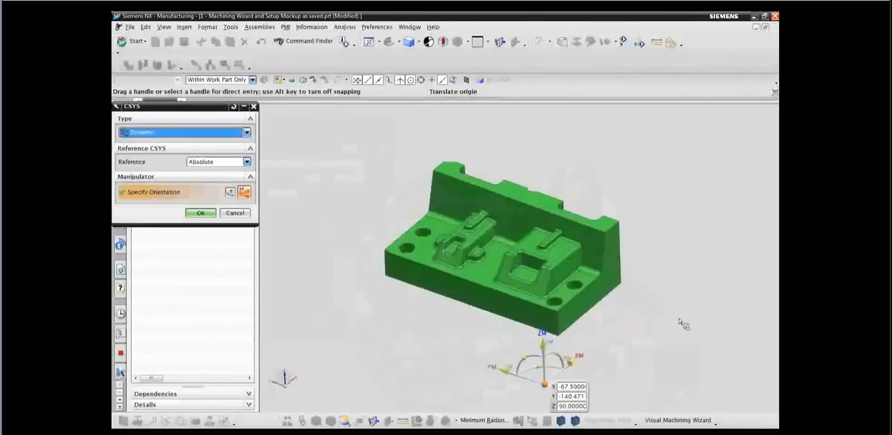
drag(506, 380, 469, 374)
drag(458, 315, 459, 343)
drag(457, 382, 457, 380)
middle_drag(645, 303, 627, 319)
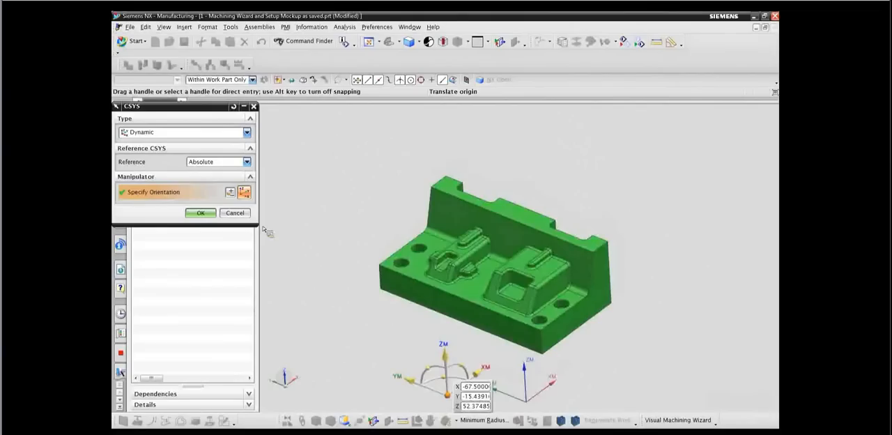
click(241, 217)
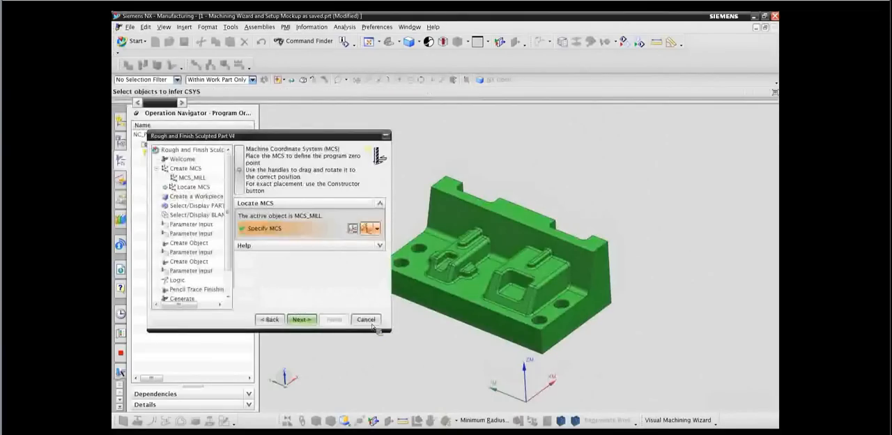
click(355, 318)
click(451, 237)
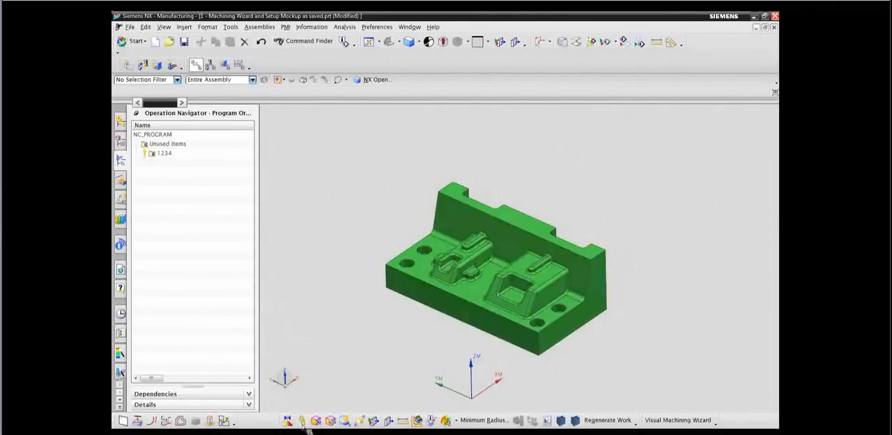
Create an associative WAVE-linked copy of the mold part body and display the model history.
click(303, 421)
click(446, 266)
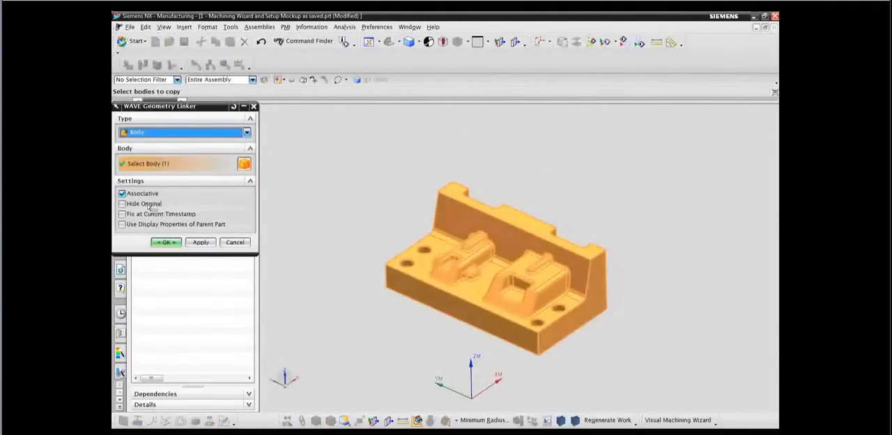
click(167, 243)
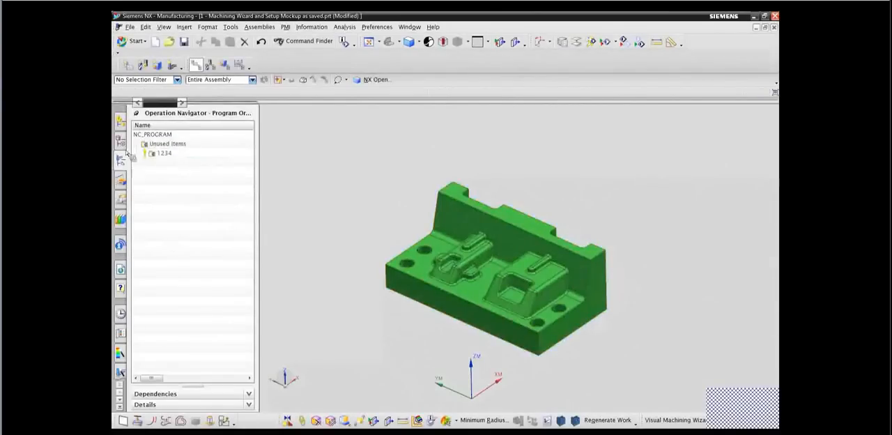
click(120, 139)
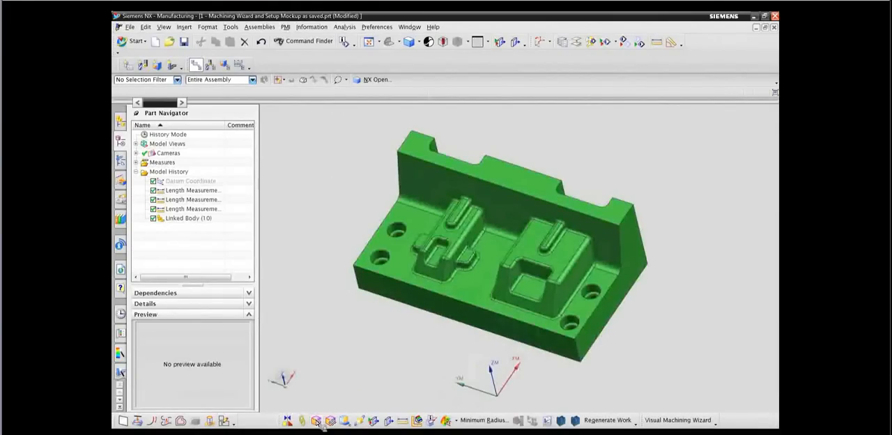
Delete the faces of the two notches in the upright wall of the linked body.
click(317, 421)
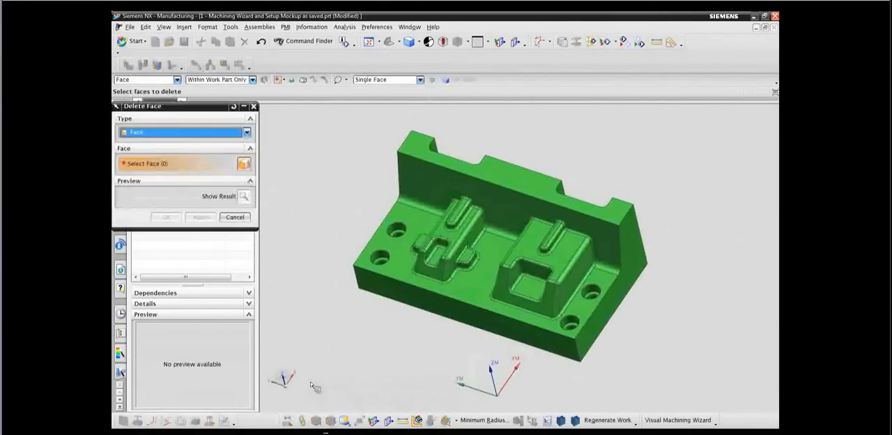
middle_drag(291, 256, 301, 197)
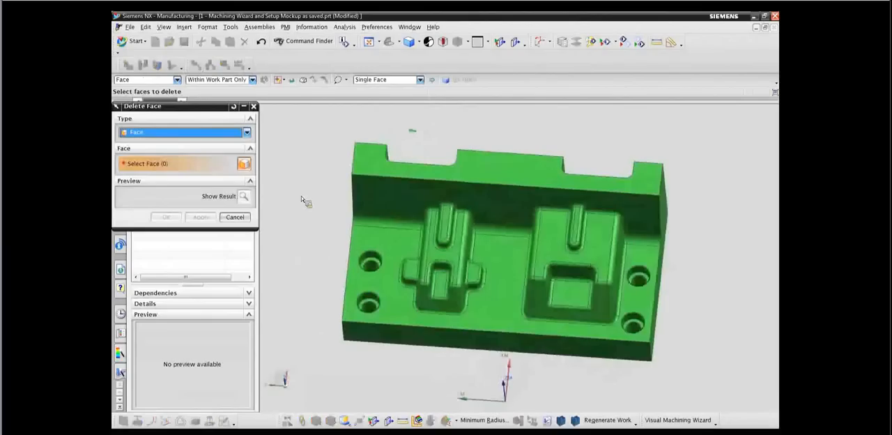
key(F8)
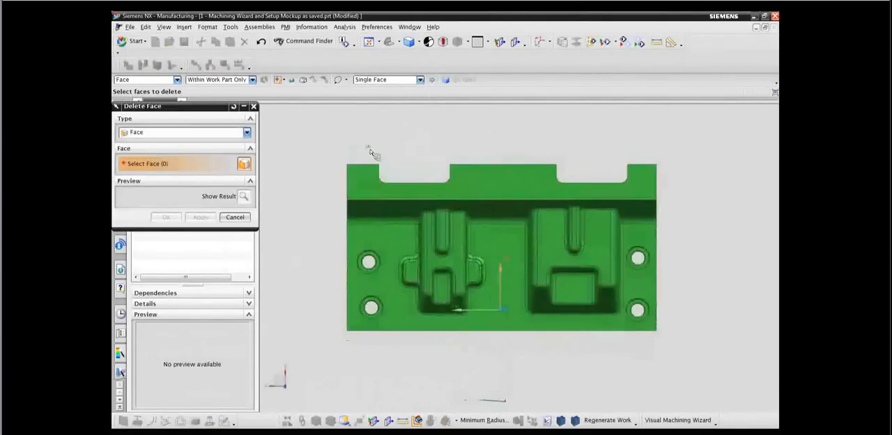
mouse_move(392, 199)
mouse_down()
mouse_move(467, 155)
mouse_move(561, 151)
mouse_move(546, 157)
mouse_move(558, 190)
mouse_move(596, 200)
mouse_move(643, 170)
mouse_move(551, 145)
mouse_up()
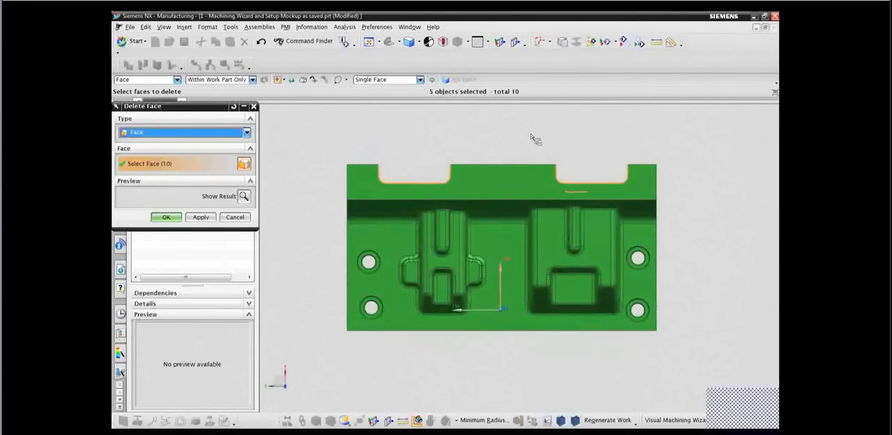
click(201, 218)
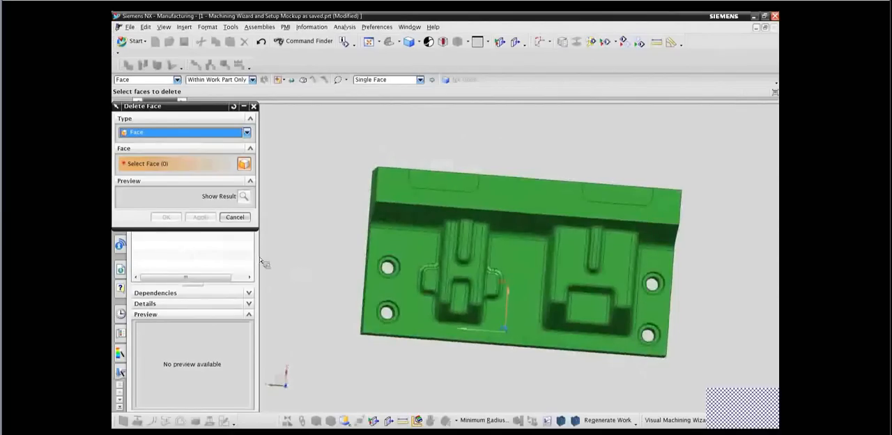
Delete all holes up to 50 mm in size from the linked body using the Hole type of Delete Face.
click(168, 132)
click(154, 153)
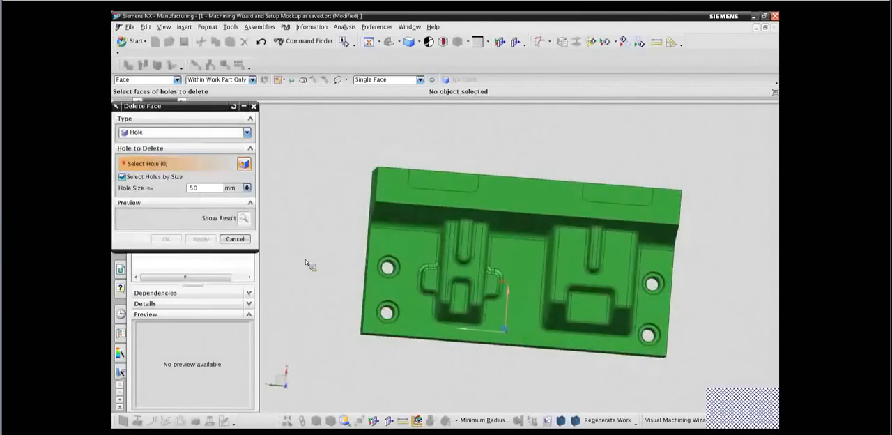
key(ctrl+a)
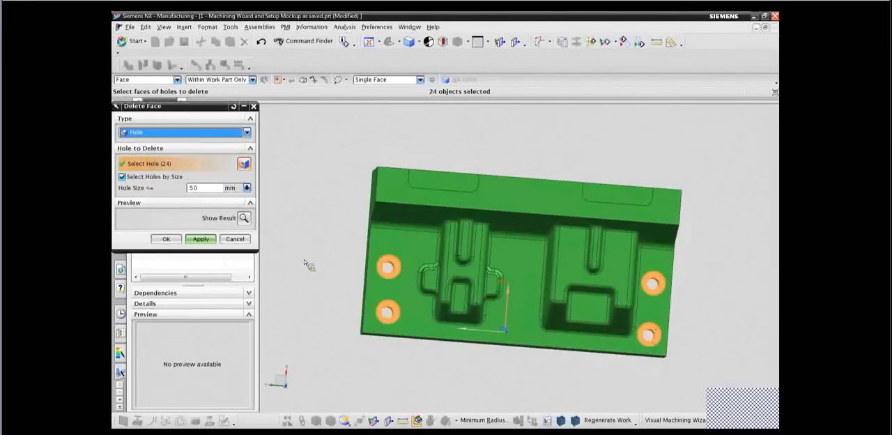
click(166, 239)
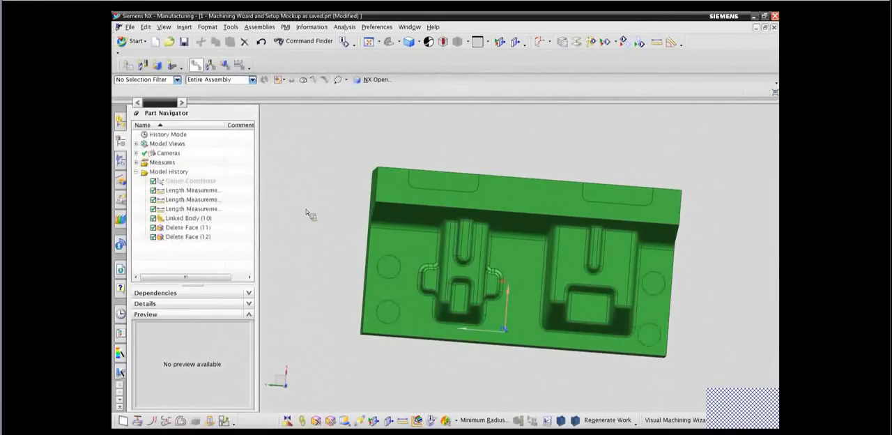
Hide the original Mold Part component so that only the simplified linked body is displayed.
click(121, 138)
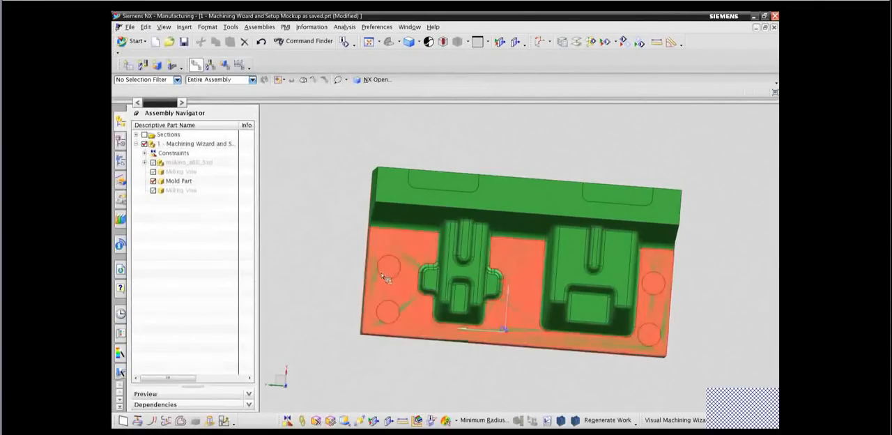
middle_drag(320, 218, 311, 204)
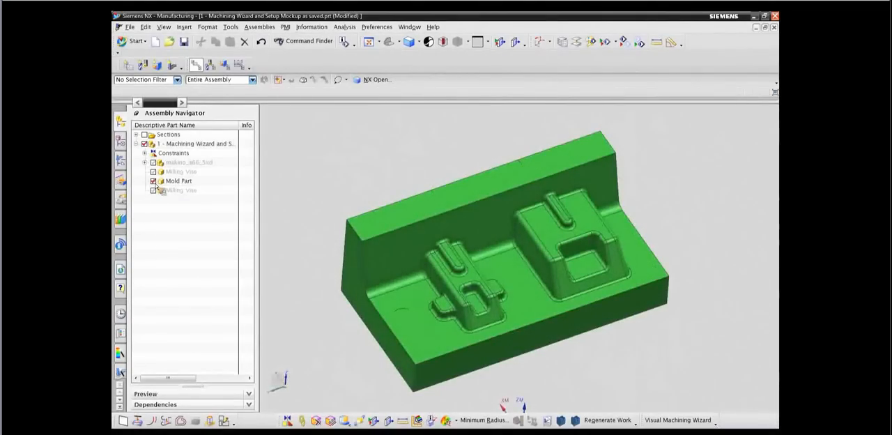
key(Home)
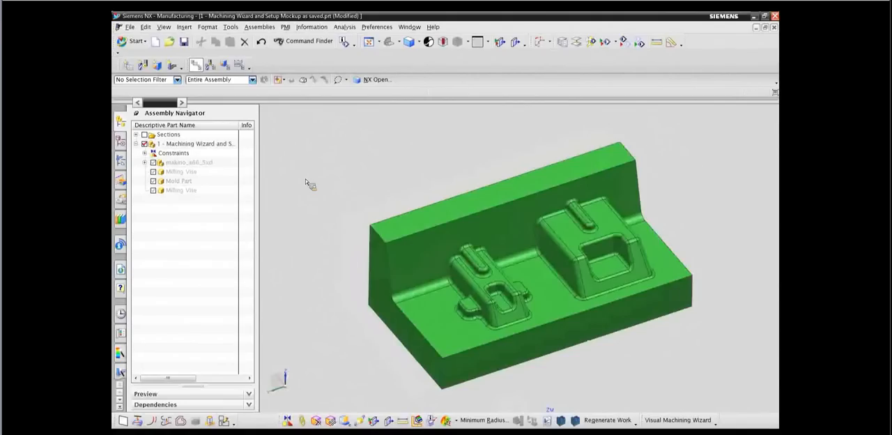
Compare the simplified linked body with the original Mold Part in wireframe, leaving the original hidden and the display shaded.
right_drag(305, 179, 340, 174)
key(ctrl+f)
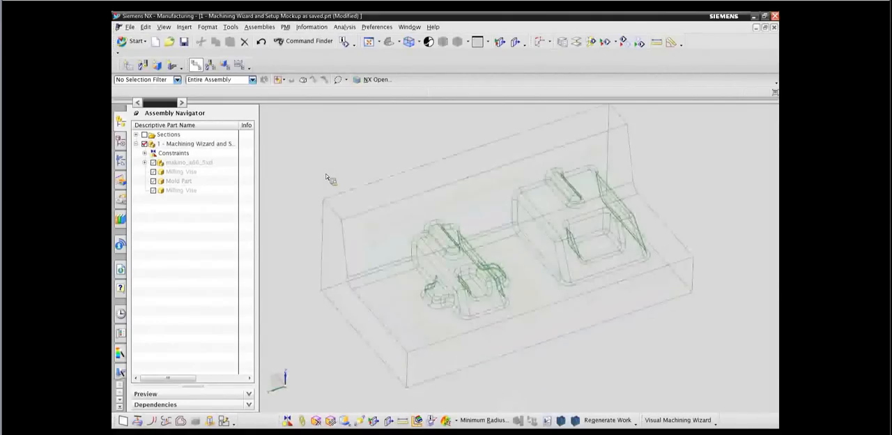
click(154, 181)
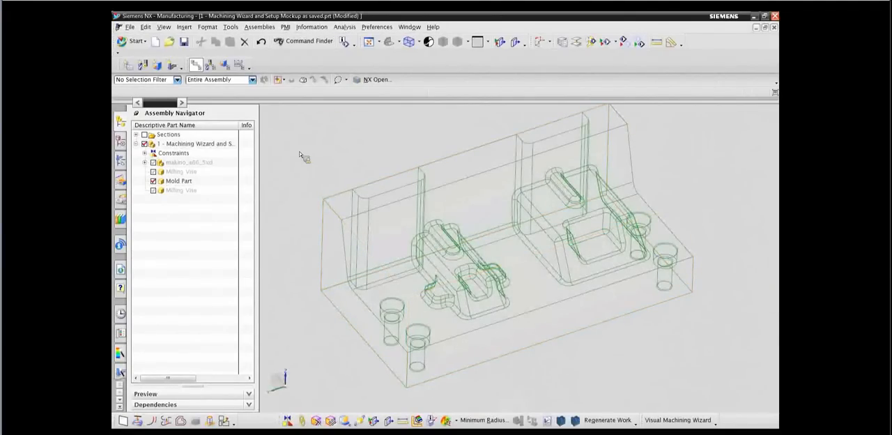
click(154, 182)
right_drag(311, 195, 287, 158)
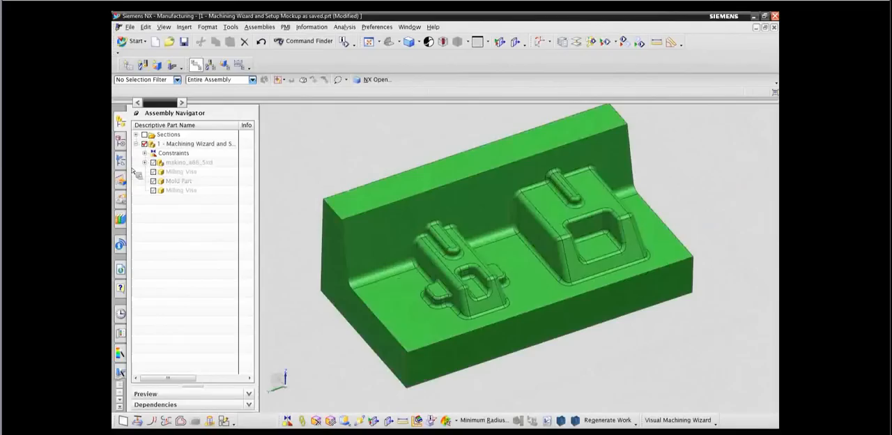
Suppress the two Delete Face features of the linked body in the model history and unsuppress them again.
click(122, 142)
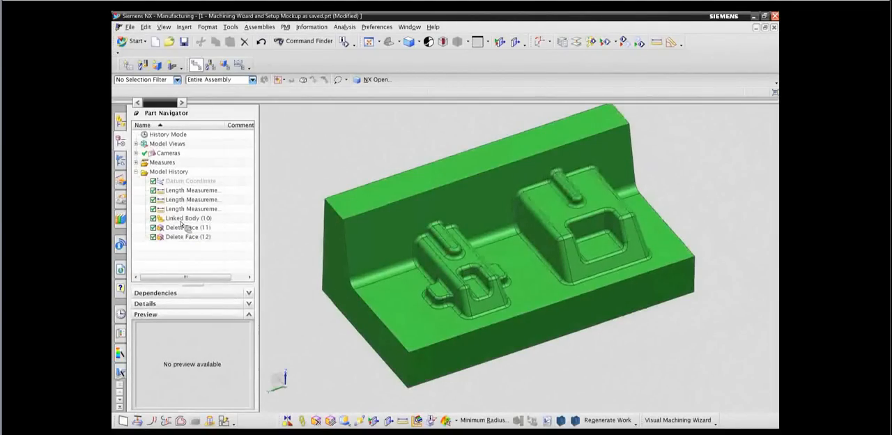
click(153, 228)
click(154, 237)
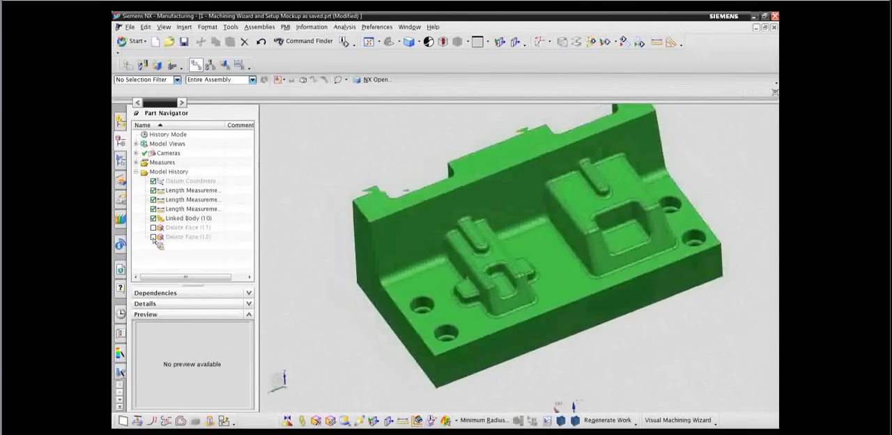
click(153, 237)
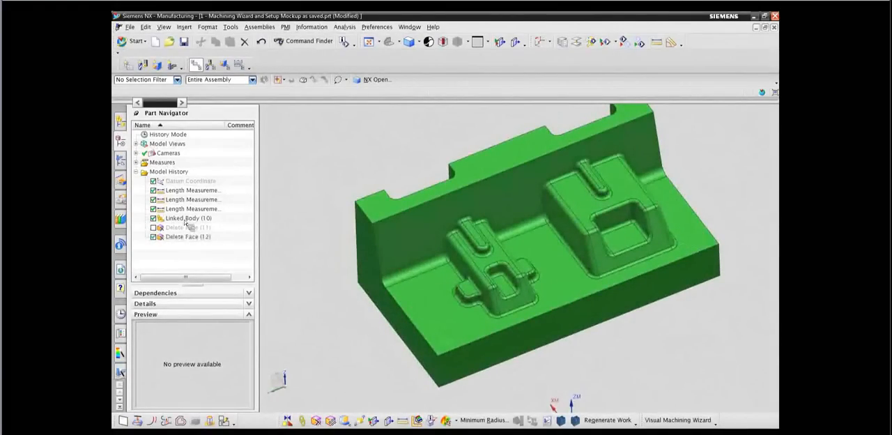
click(154, 227)
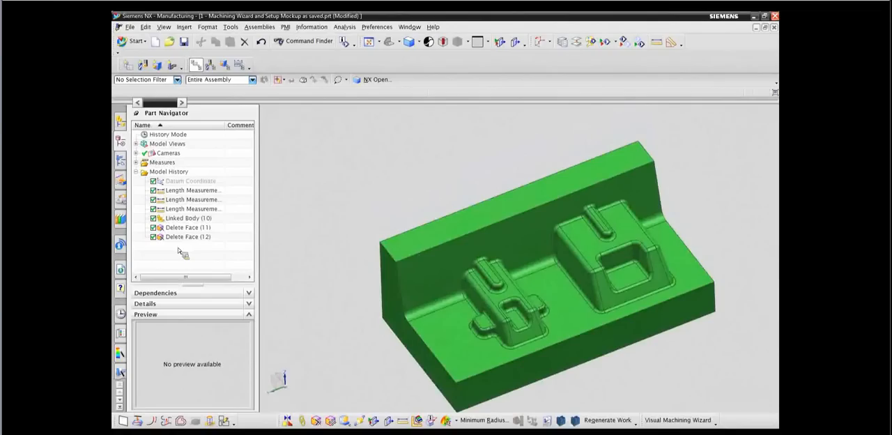
Launch the Rough and Finish Sculpted Part V4 manufacturing wizard and proceed to locating the machine coordinate system.
click(121, 165)
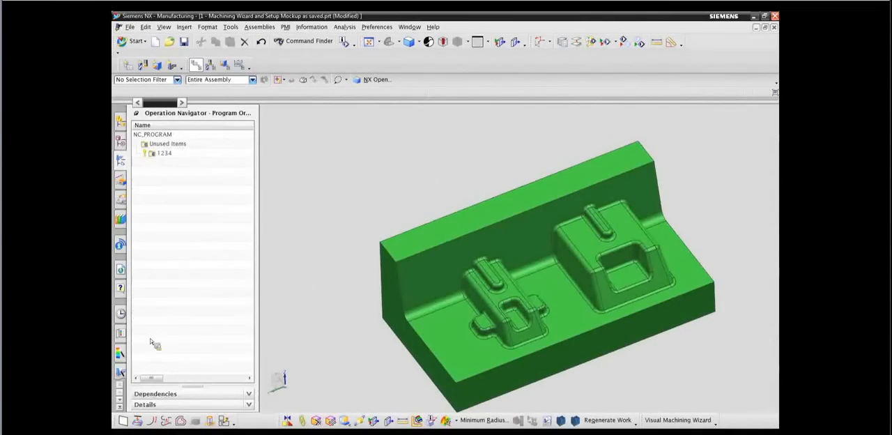
click(121, 373)
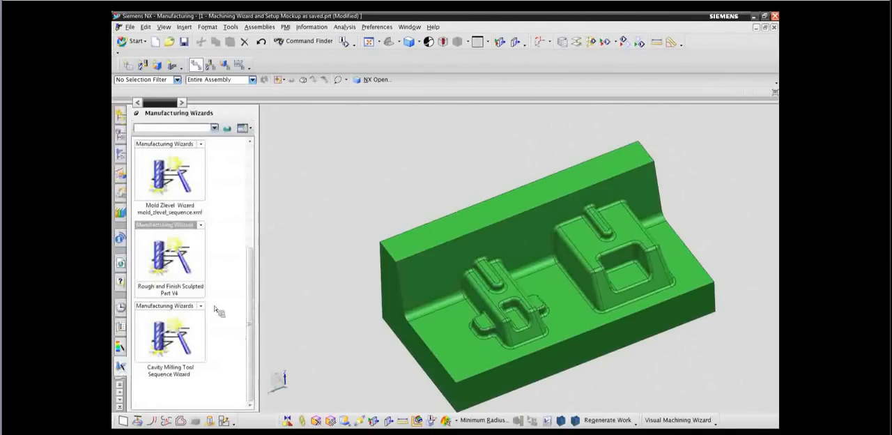
double_click(180, 271)
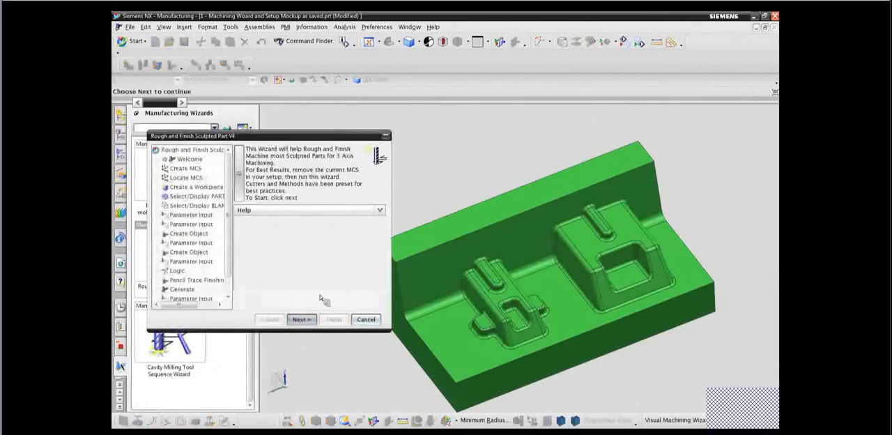
click(301, 320)
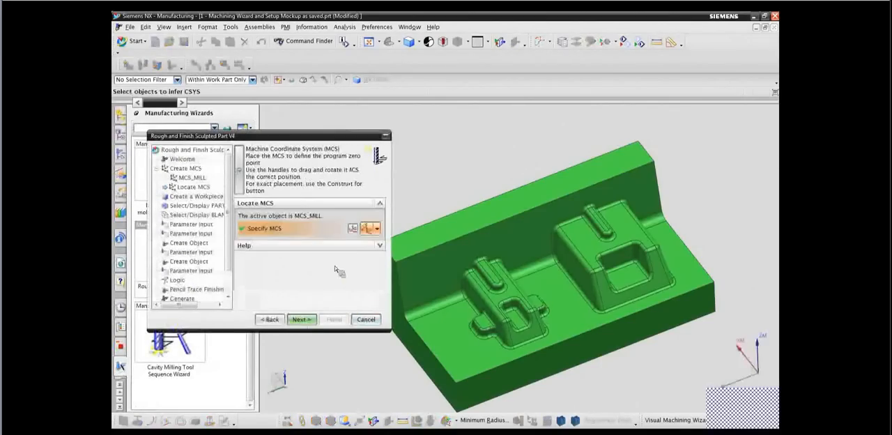
Place the MCS at the base corner beneath the upright wall's end, with XM rotated along the wall's length and ZM upward.
click(357, 233)
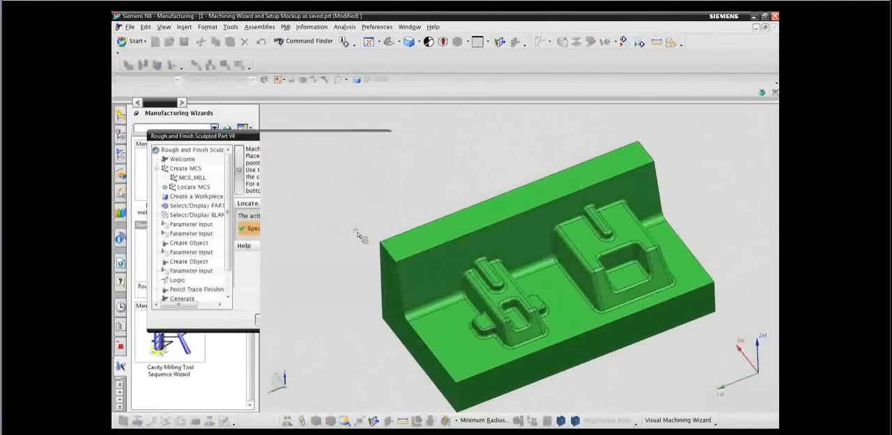
mouse_move(686, 301)
middle_down()
mouse_move(642, 319)
mouse_move(719, 276)
mouse_move(701, 298)
middle_up()
click(623, 325)
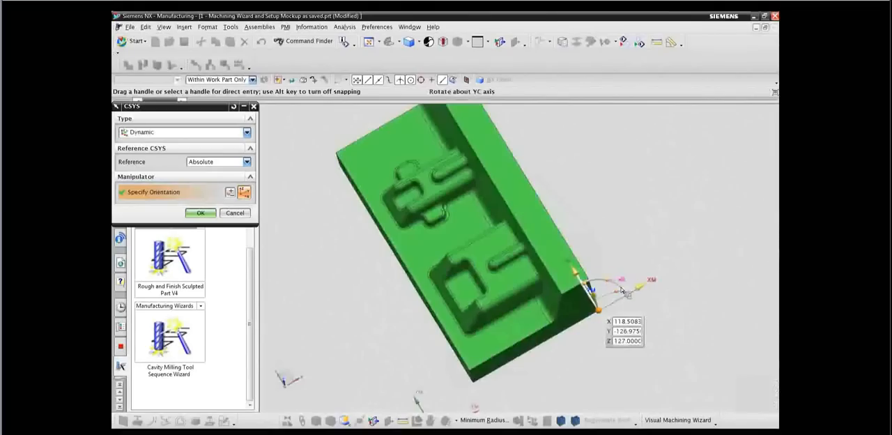
drag(619, 279, 557, 212)
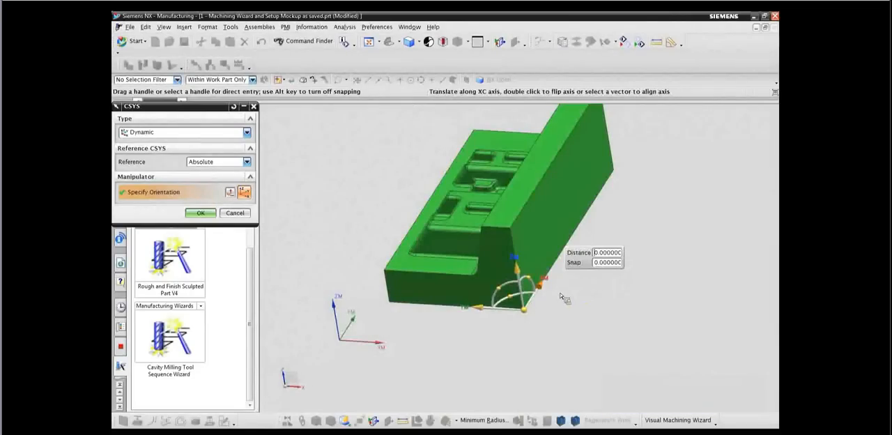
click(204, 214)
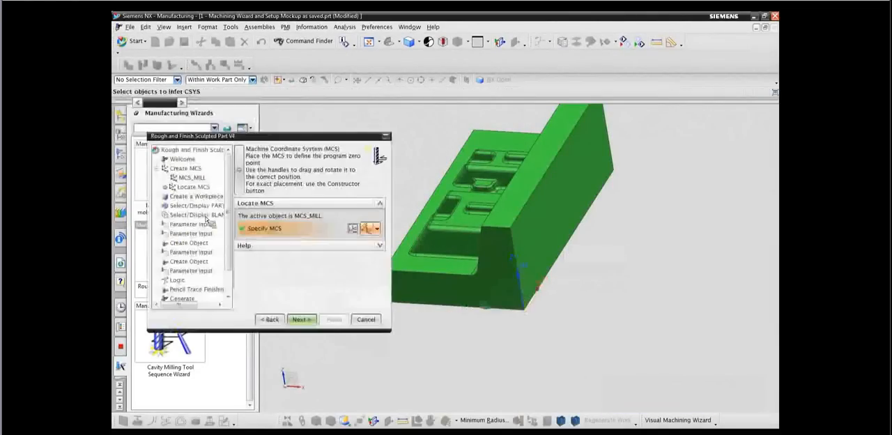
click(302, 319)
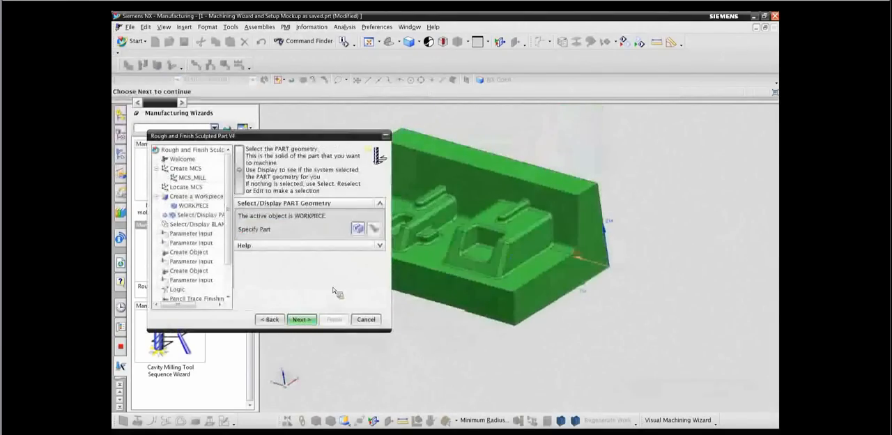
Specify the simplified linked body as the PART geometry of the WORKPIECE.
click(359, 231)
click(527, 275)
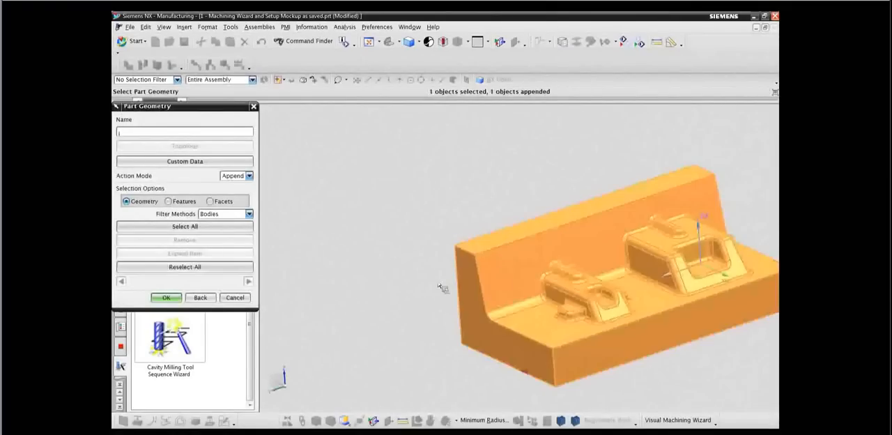
click(172, 299)
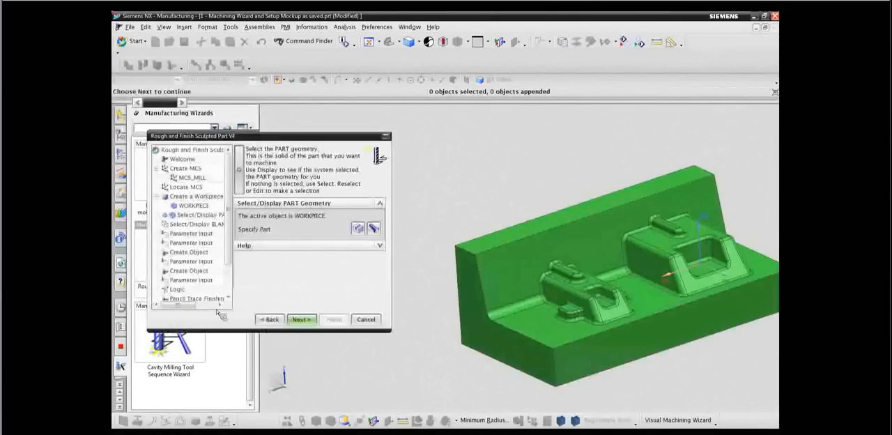
click(306, 321)
Define the blank as an Auto Block around the part with 0 offset on every side.
click(360, 225)
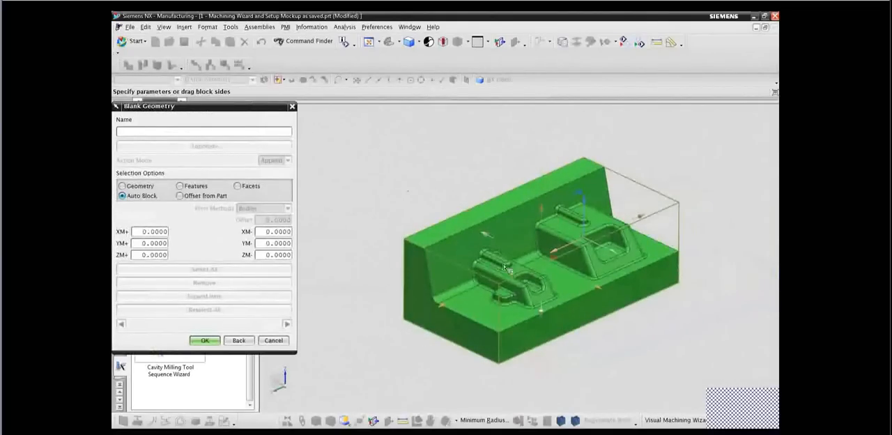
mouse_move(442, 310)
mouse_down()
mouse_move(387, 357)
mouse_move(453, 314)
mouse_up()
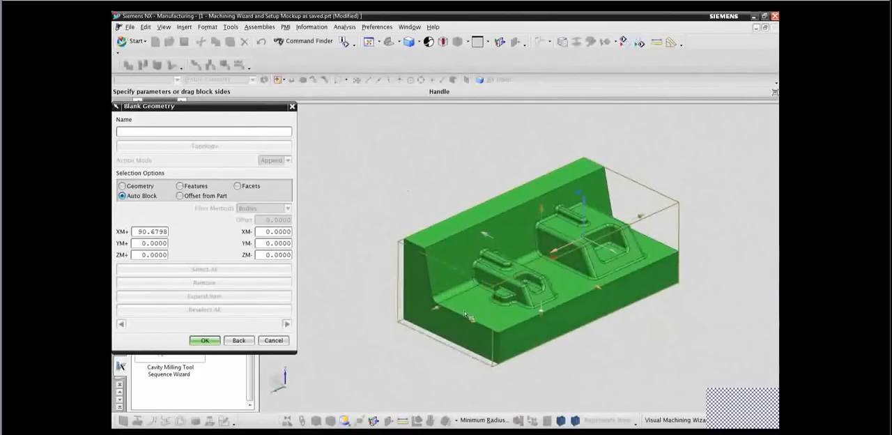
drag(512, 308, 533, 304)
mouse_move(601, 290)
mouse_down()
mouse_move(667, 314)
mouse_move(609, 298)
mouse_up()
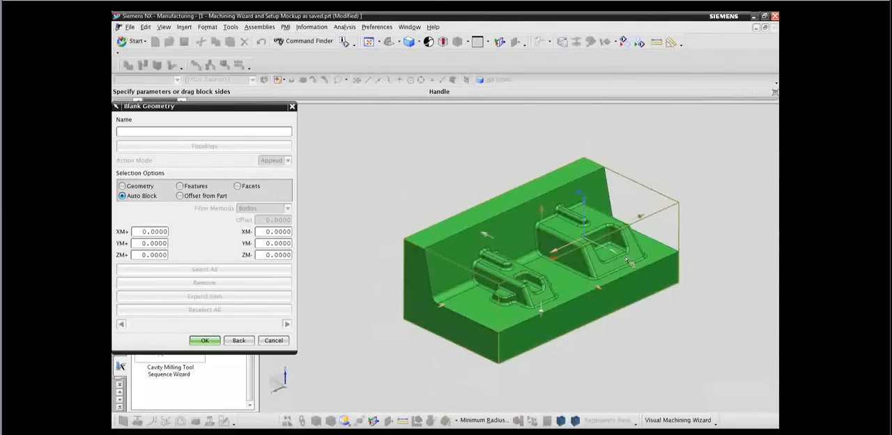
mouse_move(642, 220)
mouse_down()
mouse_move(701, 183)
mouse_move(646, 229)
mouse_up()
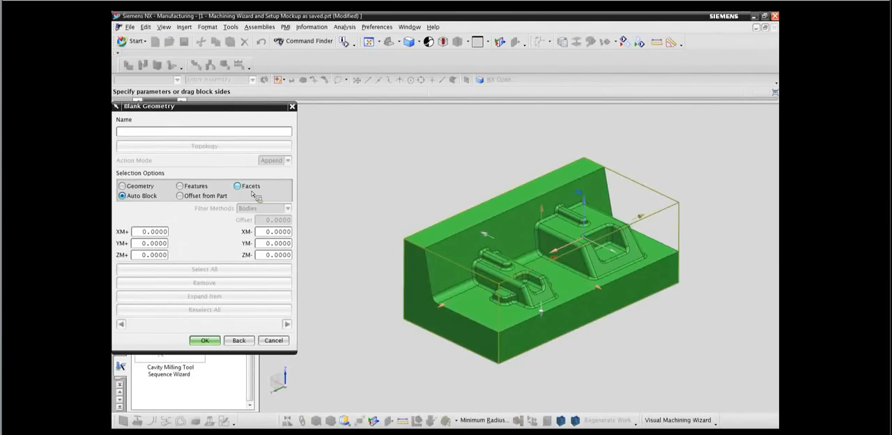
click(207, 342)
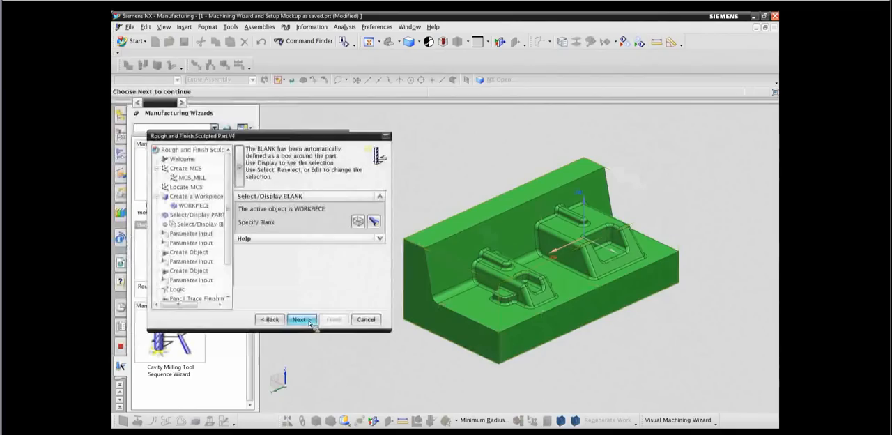
click(300, 319)
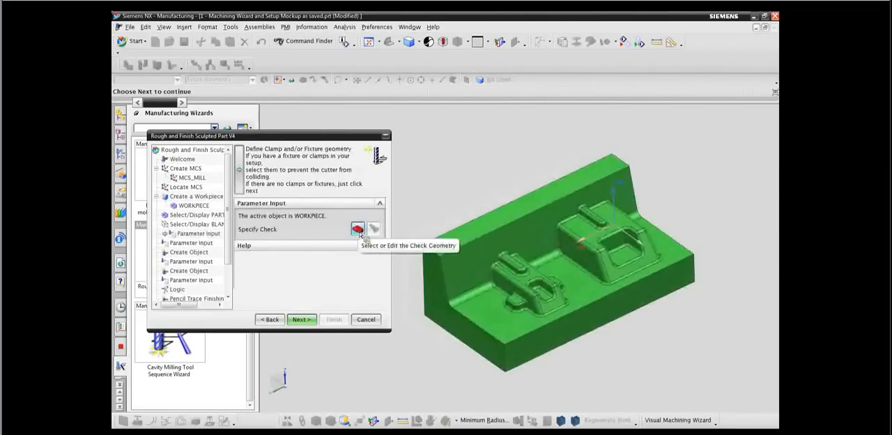
Skip the check geometry and set the workpiece material to P20 TOOL STEEL, library reference MAT0_00464.
click(302, 322)
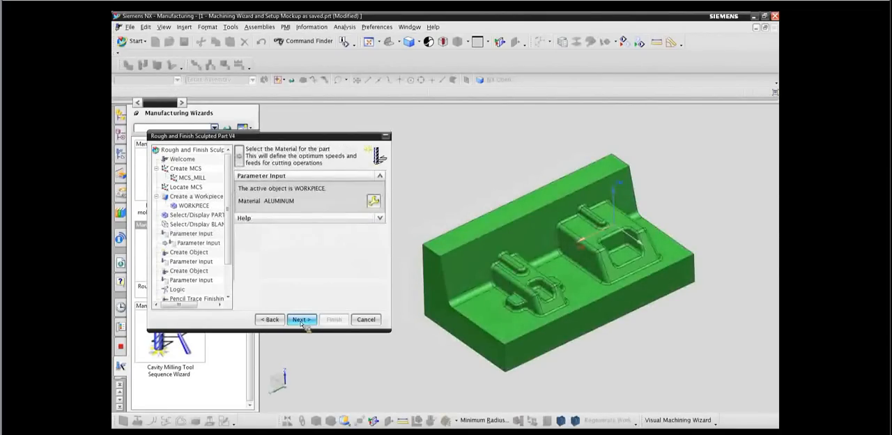
click(302, 321)
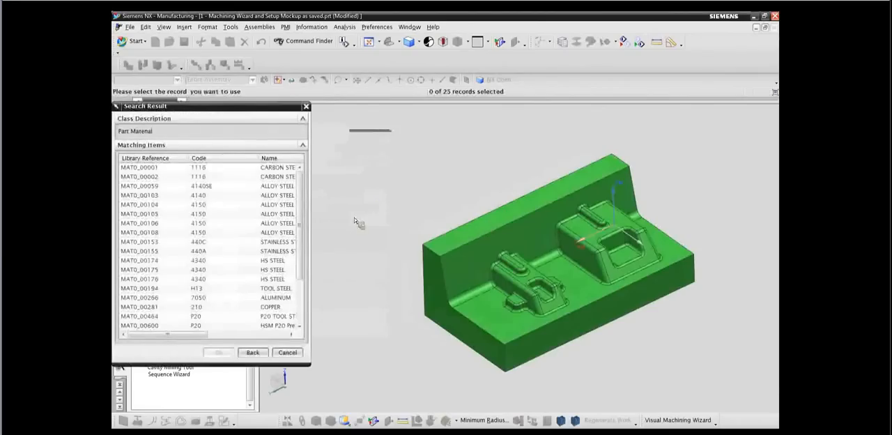
click(282, 317)
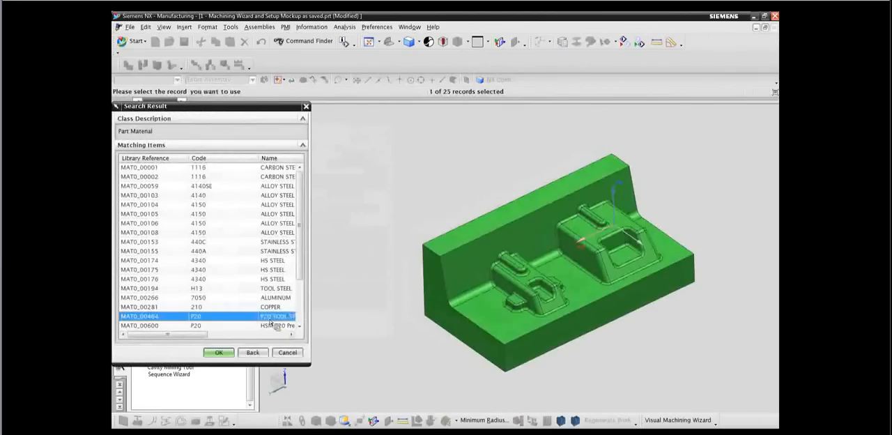
click(218, 352)
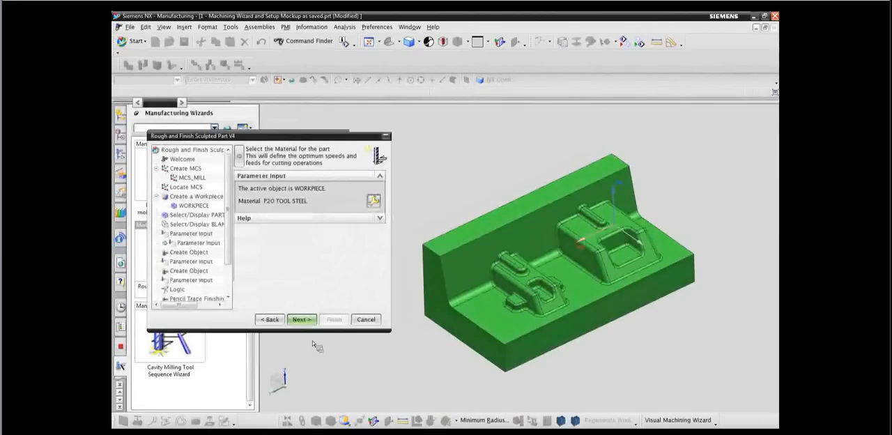
click(302, 319)
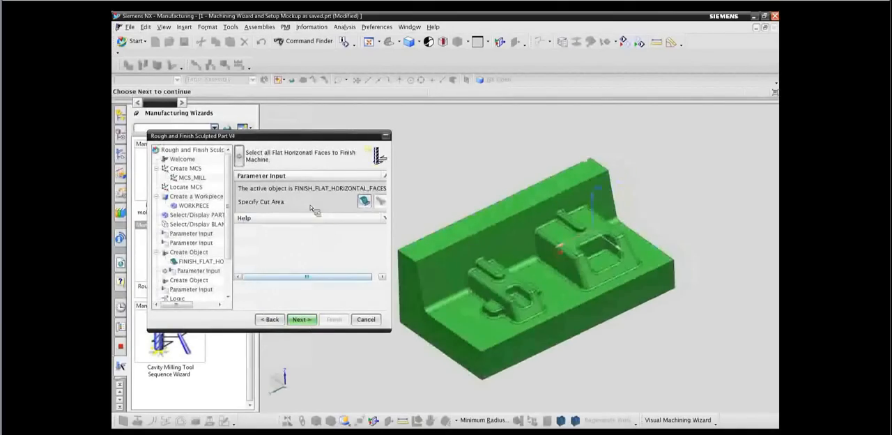
Specify the main floor, the small boss's side tabs, and both bosses' flat top, rib and pocket floor faces as the horizontal finishing cut area.
click(368, 205)
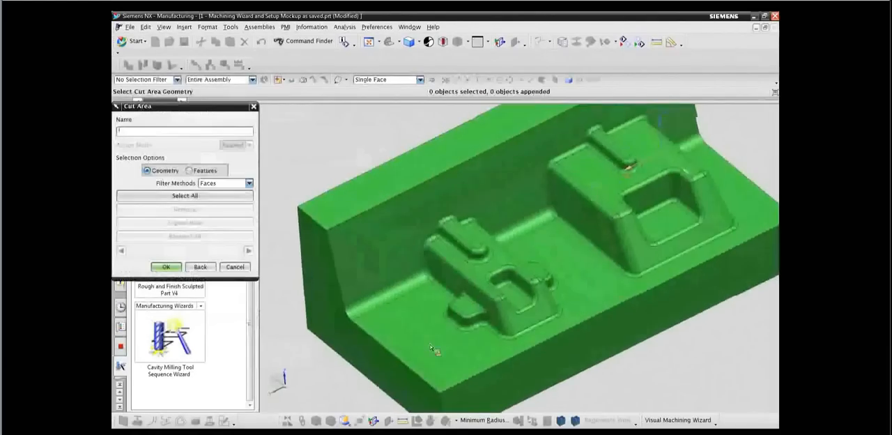
click(420, 359)
click(526, 302)
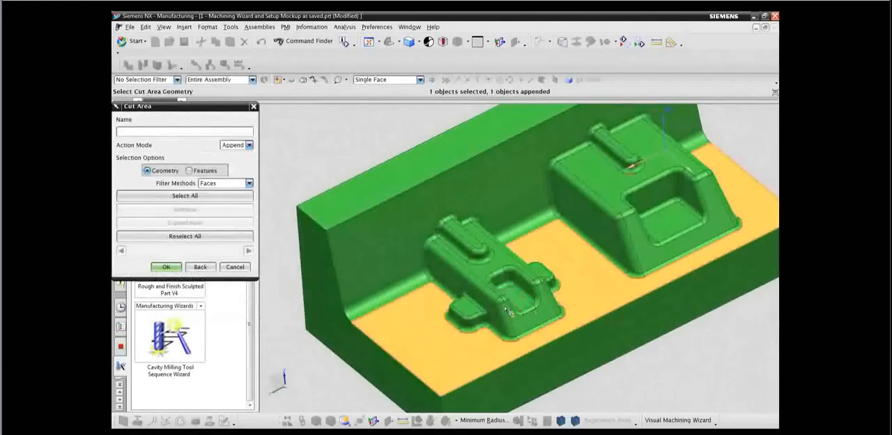
click(541, 270)
click(500, 261)
click(478, 247)
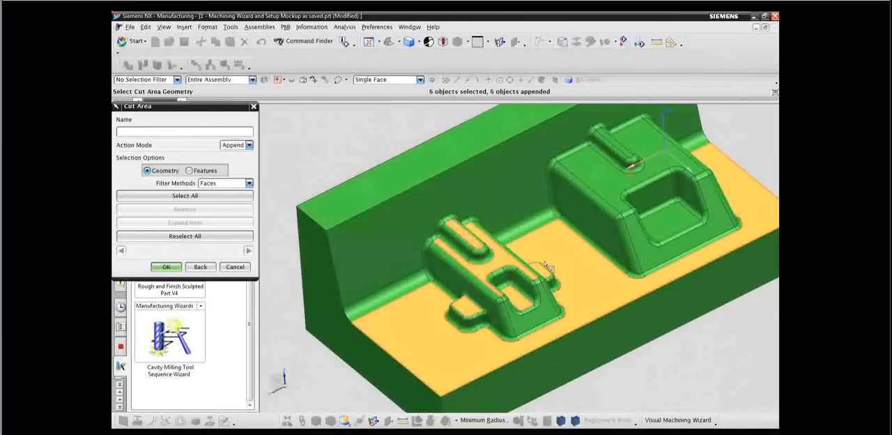
click(665, 234)
click(620, 171)
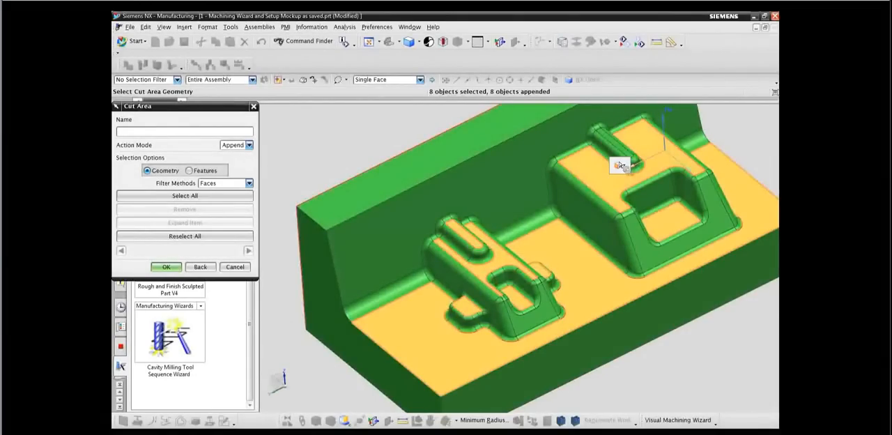
click(627, 157)
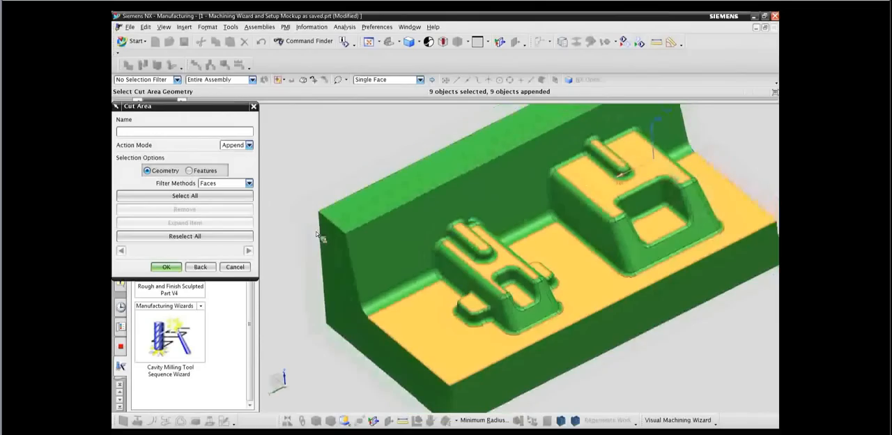
click(167, 267)
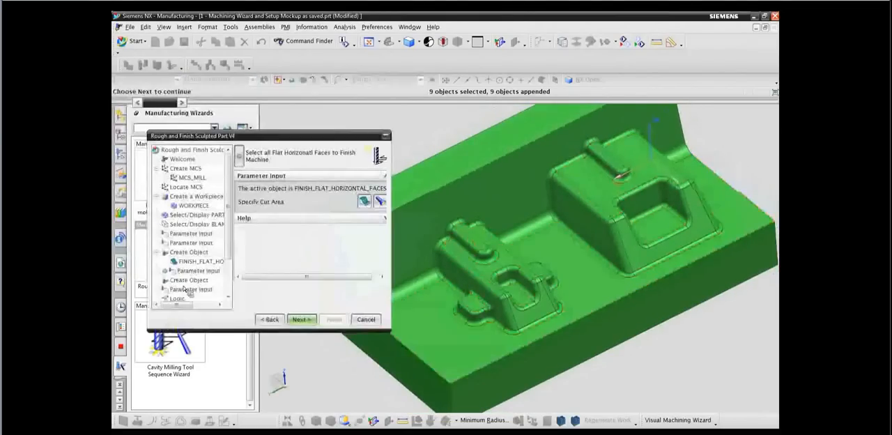
Specify the sloped inner wall, the floor and all faces of both bosses as the FINISH_3D_FACES cut area.
click(302, 319)
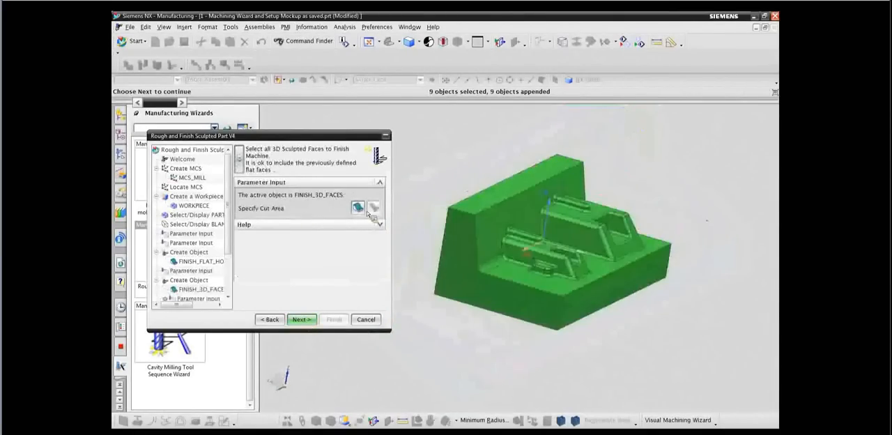
click(358, 207)
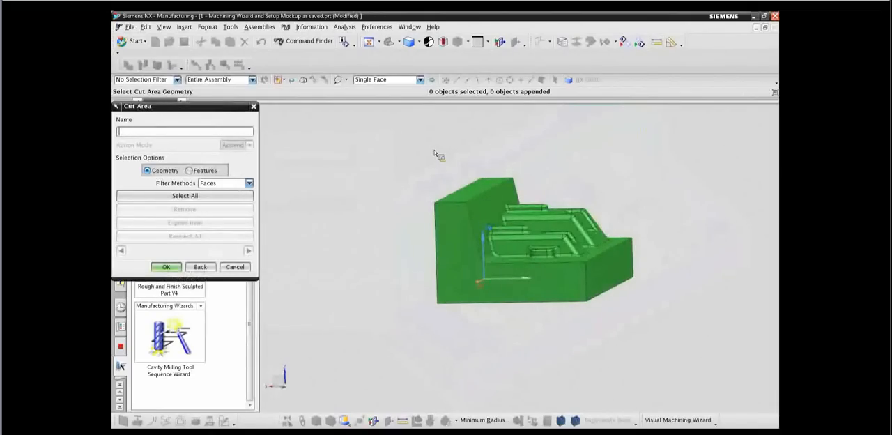
key(F8)
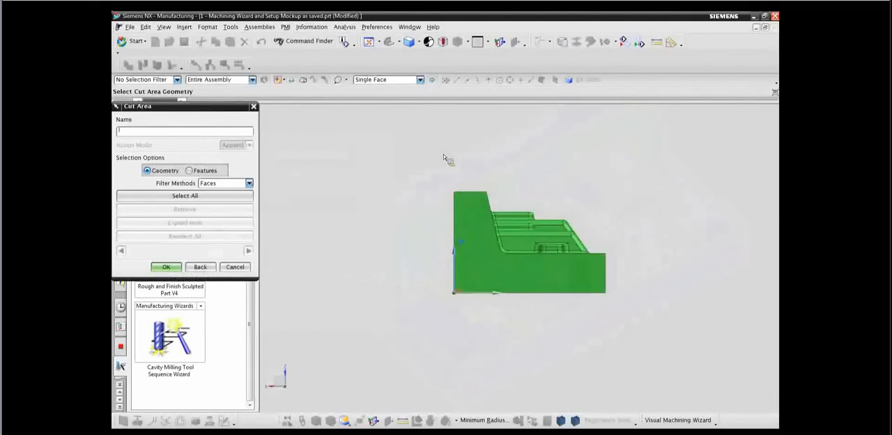
mouse_move(474, 178)
mouse_down()
mouse_move(483, 233)
mouse_move(574, 282)
mouse_move(634, 240)
mouse_move(563, 184)
mouse_up()
key(Home)
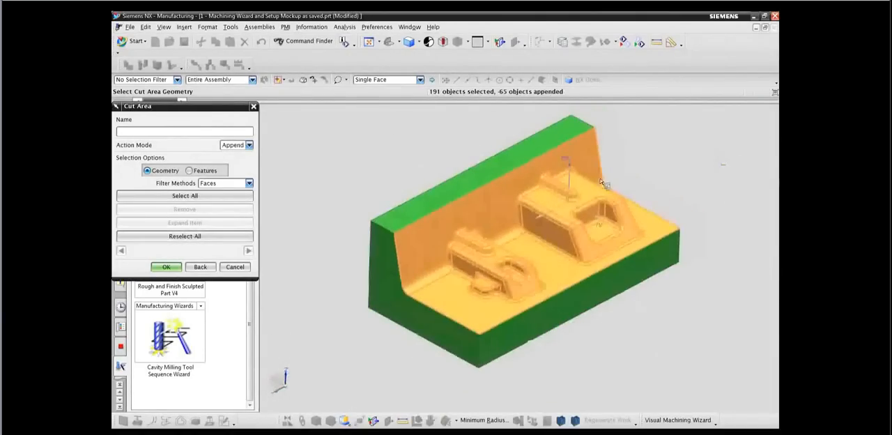
click(175, 267)
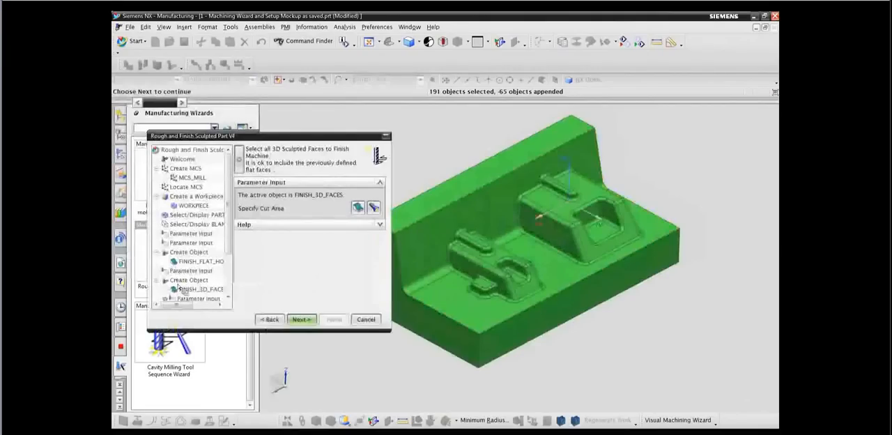
click(302, 320)
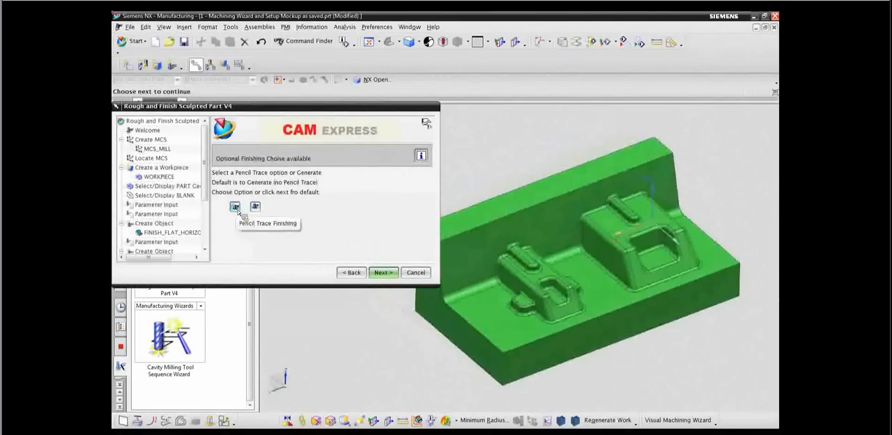
Choose Pencil Trace Finishing and specify all faces of both bosses, lassoed one boss at a time, as the PENCILTRACE cut area.
click(236, 207)
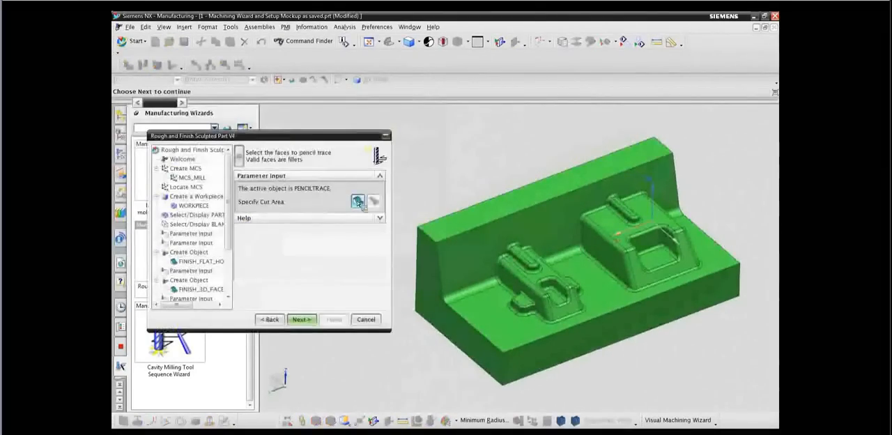
click(357, 201)
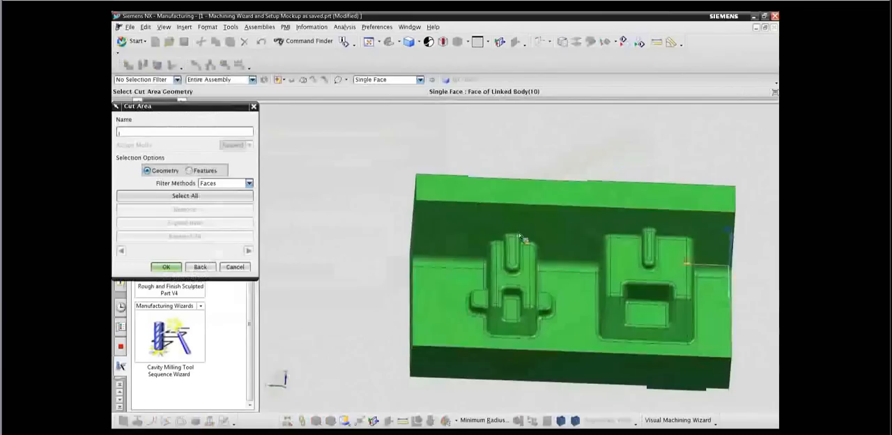
mouse_move(459, 305)
mouse_down()
mouse_move(514, 352)
mouse_move(554, 335)
mouse_move(566, 254)
mouse_move(536, 218)
mouse_up()
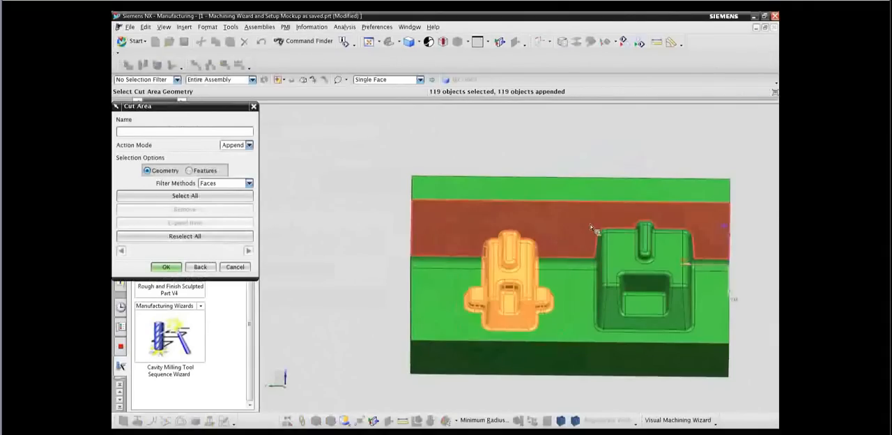
mouse_move(591, 224)
mouse_down()
mouse_move(600, 345)
mouse_move(702, 342)
mouse_move(718, 230)
mouse_move(637, 211)
mouse_up()
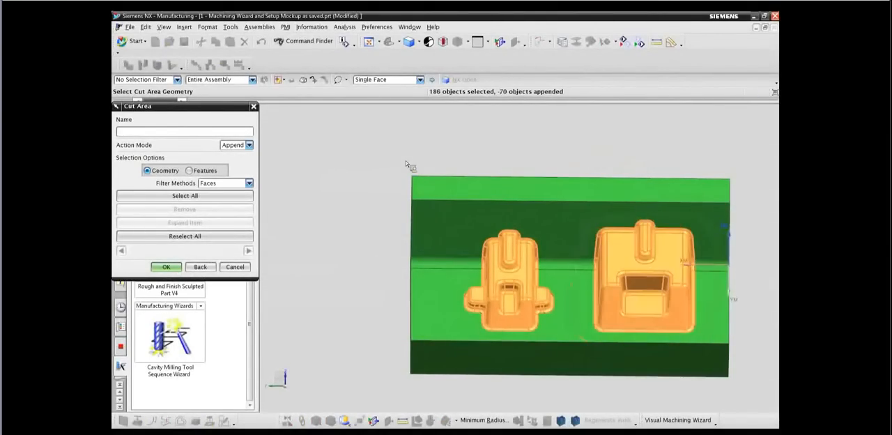
click(348, 82)
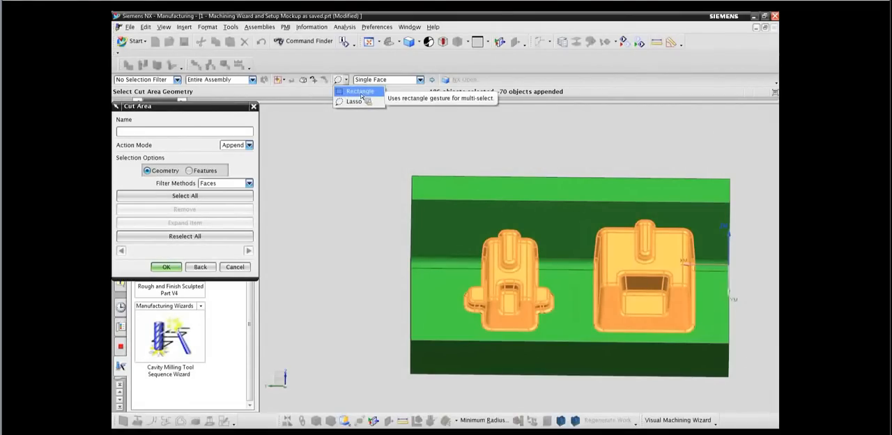
click(352, 105)
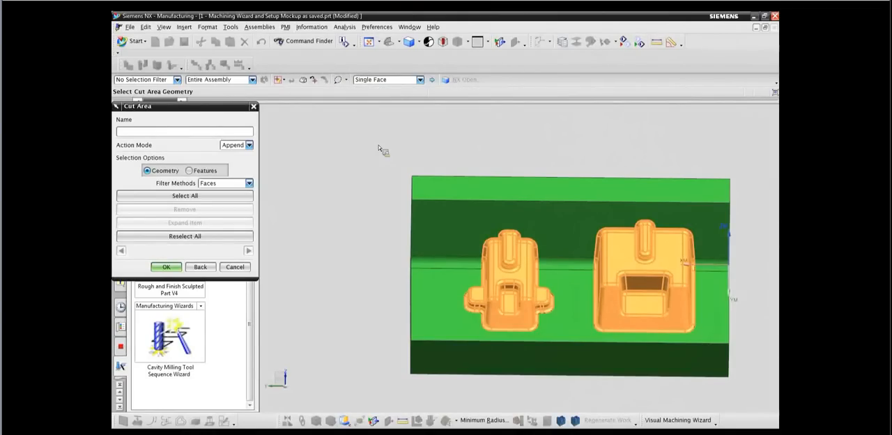
click(178, 271)
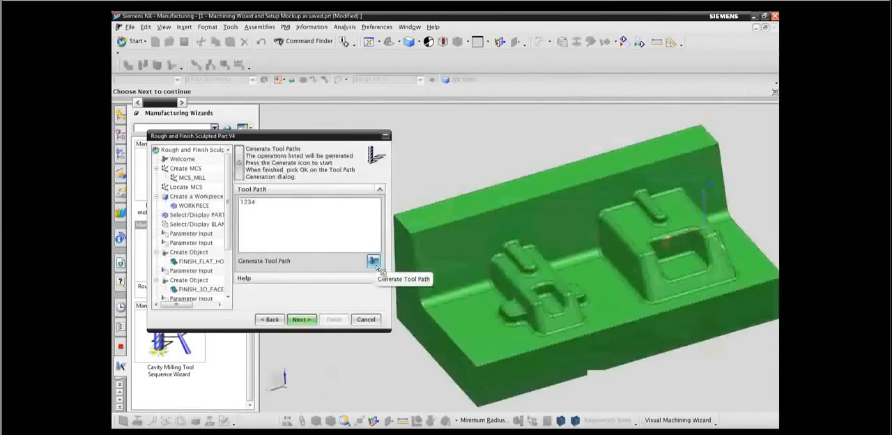
Generate the tool paths for the listed operations, accept them and finish the wizard.
click(376, 264)
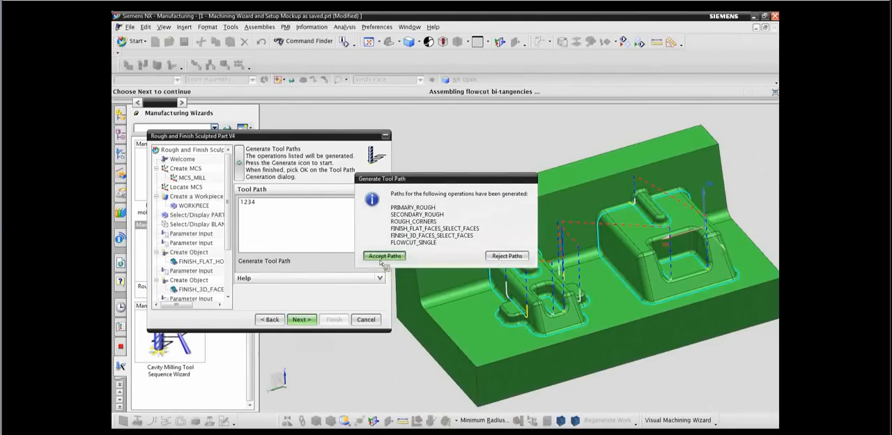
click(384, 257)
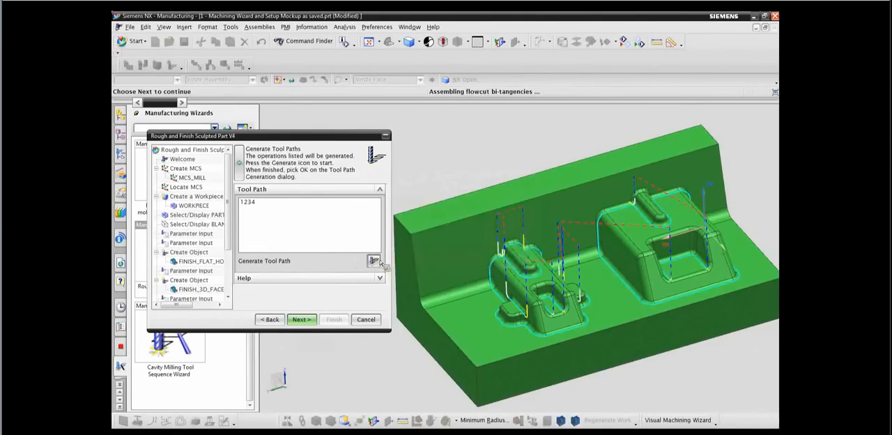
click(308, 320)
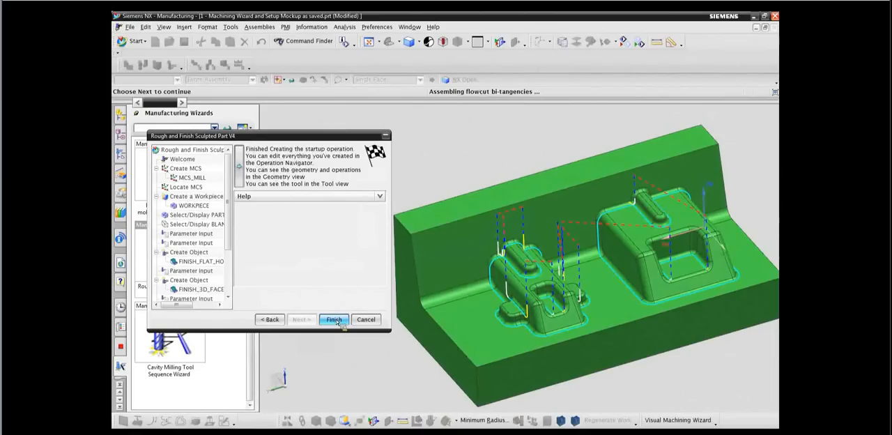
click(336, 321)
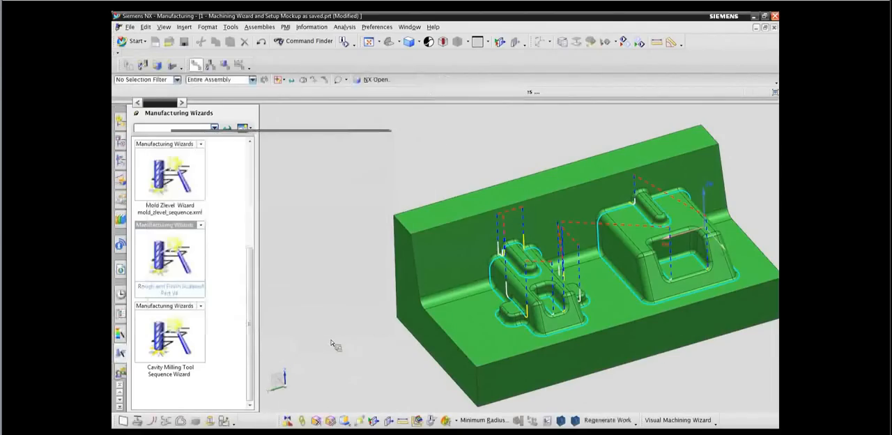
Expand WORKPIECE in the Operation Navigator's geometry view and open the roughing tool path visualization.
click(121, 159)
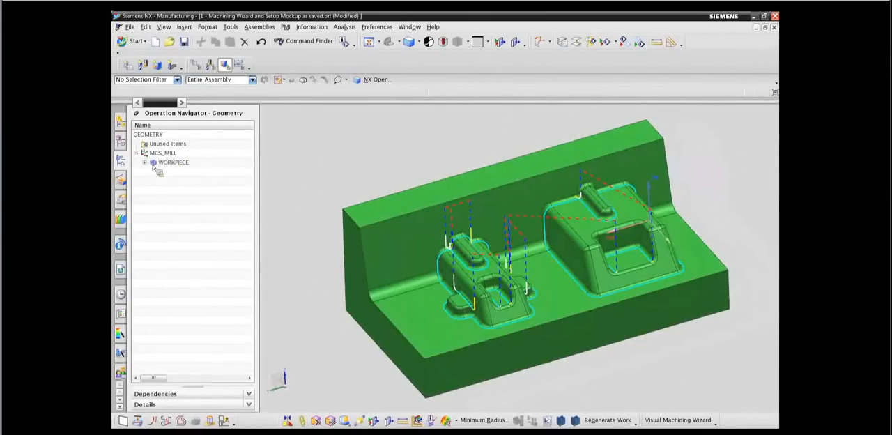
click(145, 162)
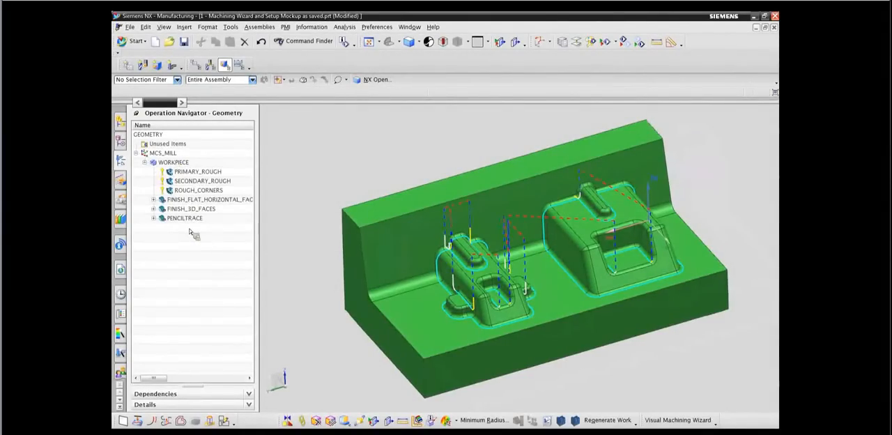
click(181, 166)
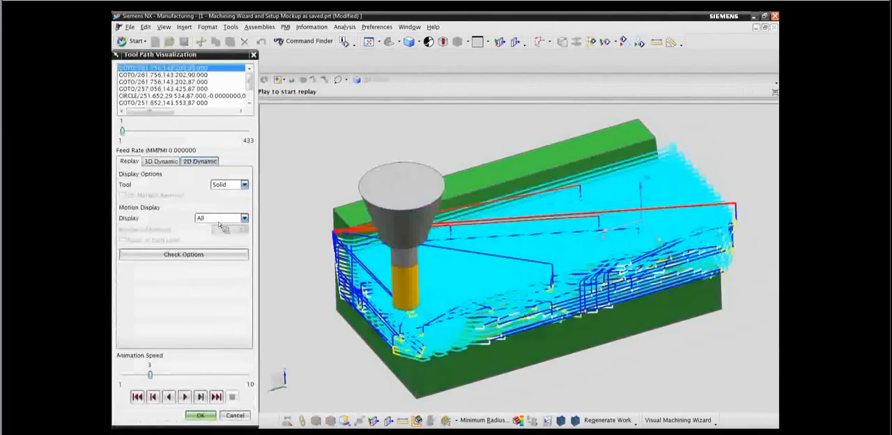
Replay the roughing path showing only the Current Level motions with Pause at Each Level on, advancing to a level around the bosses.
click(223, 220)
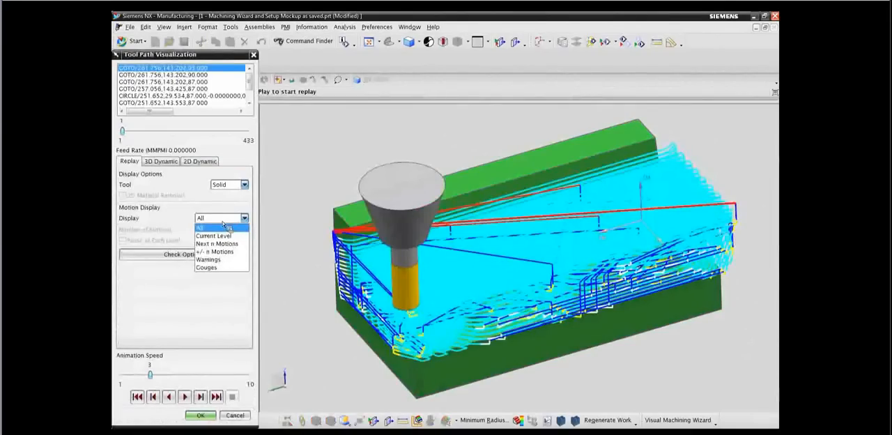
click(221, 237)
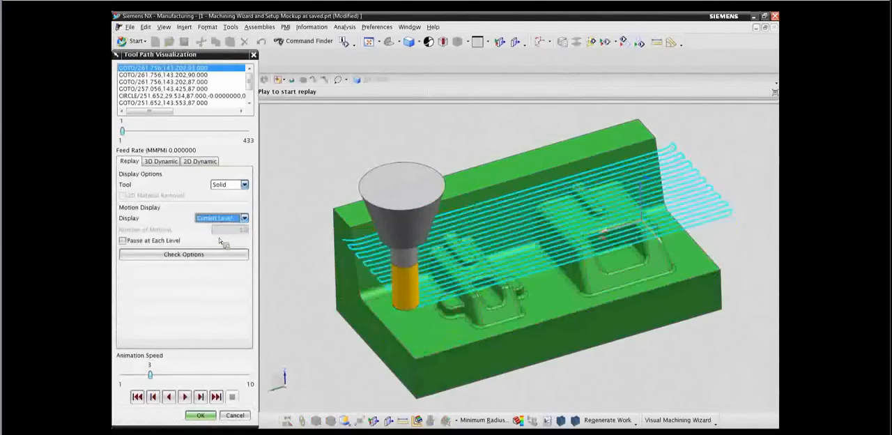
click(123, 242)
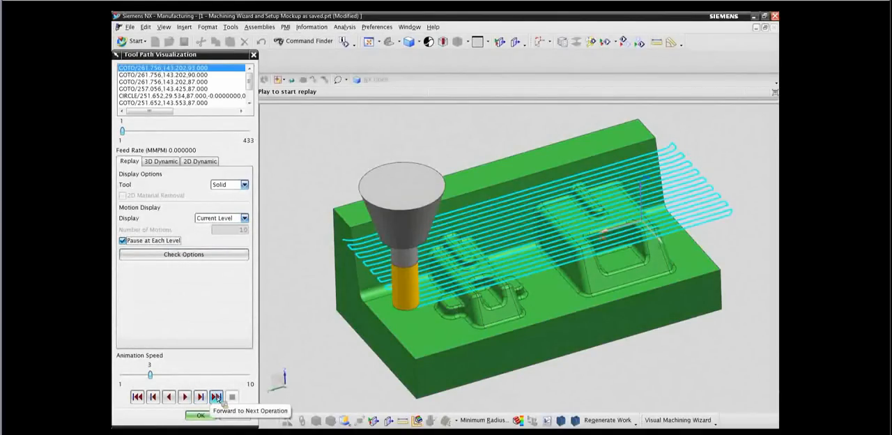
click(217, 396)
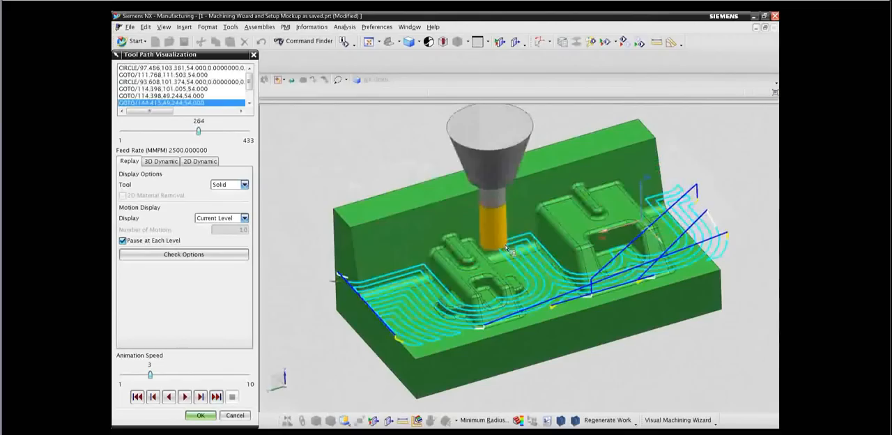
Inspect the cutter between the two bosses with a temporary X-plane section view through the tool tip.
middle_drag(327, 287, 321, 281)
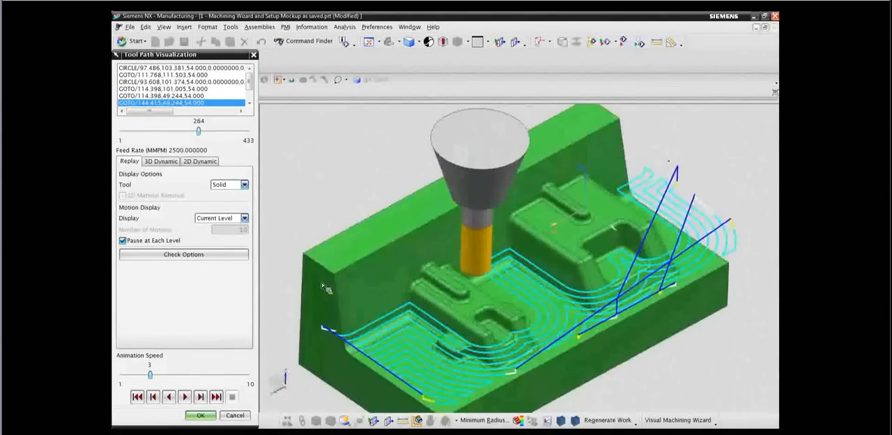
click(517, 43)
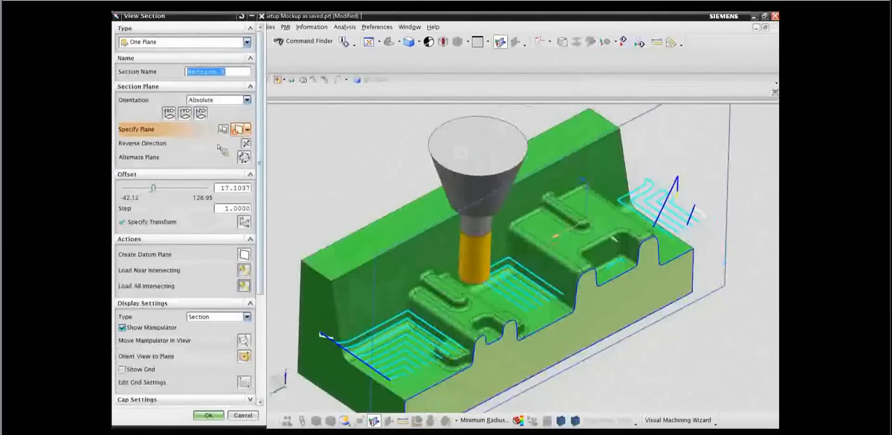
click(170, 113)
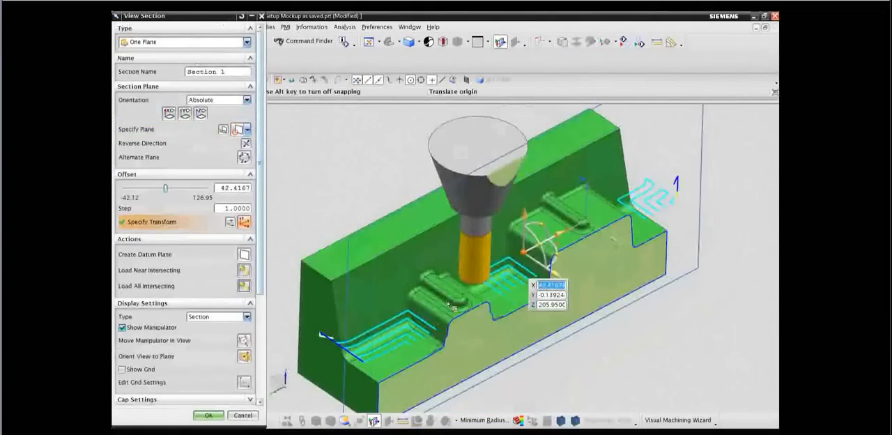
click(474, 285)
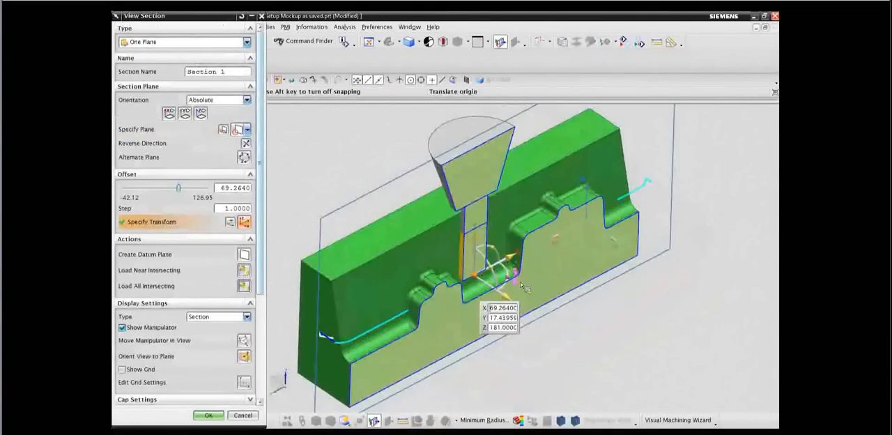
mouse_move(508, 278)
mouse_down()
mouse_move(506, 299)
mouse_move(476, 303)
mouse_move(500, 303)
mouse_move(518, 256)
mouse_move(508, 282)
mouse_move(483, 301)
mouse_move(516, 266)
mouse_up()
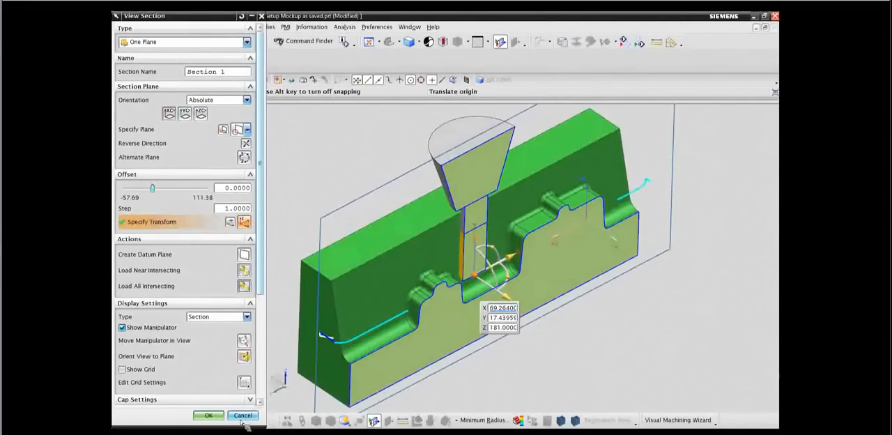
click(243, 416)
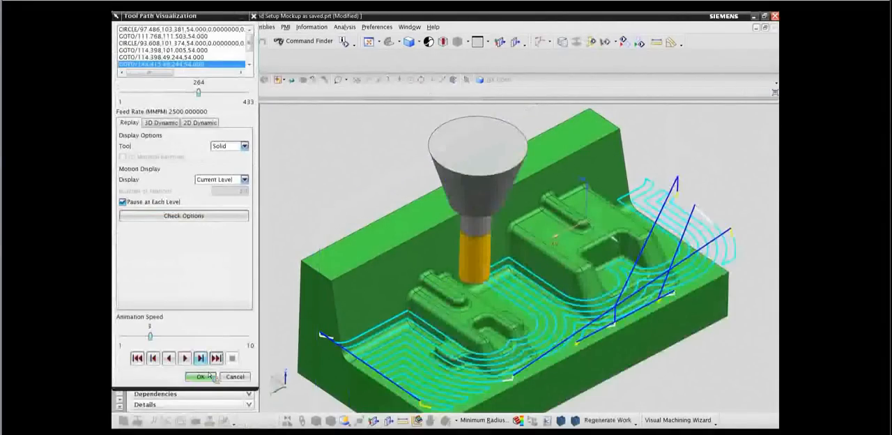
Play the 2D Dynamic material removal simulation of the roughing path at animation speed 9, stopping it partway.
click(201, 123)
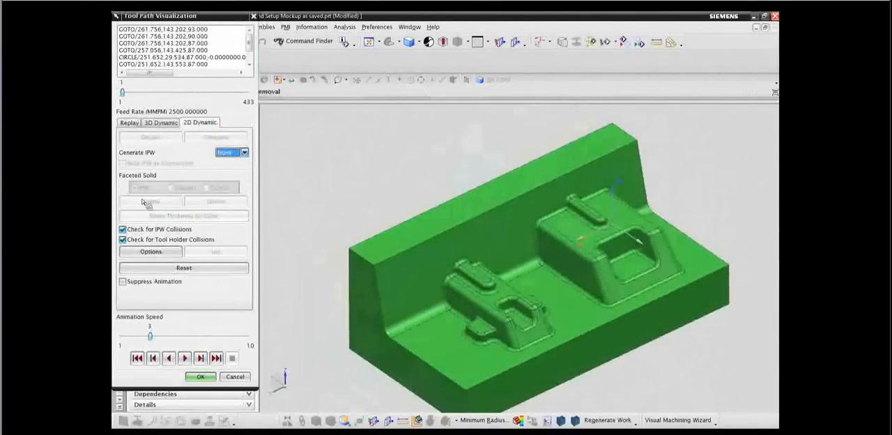
click(129, 122)
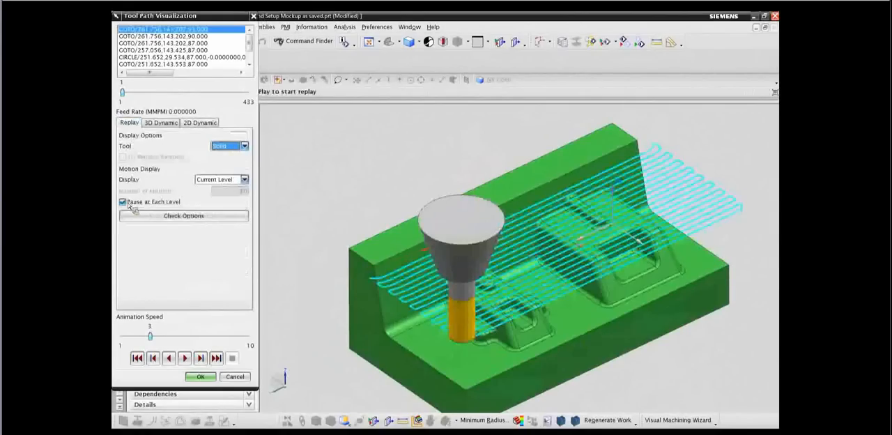
click(209, 123)
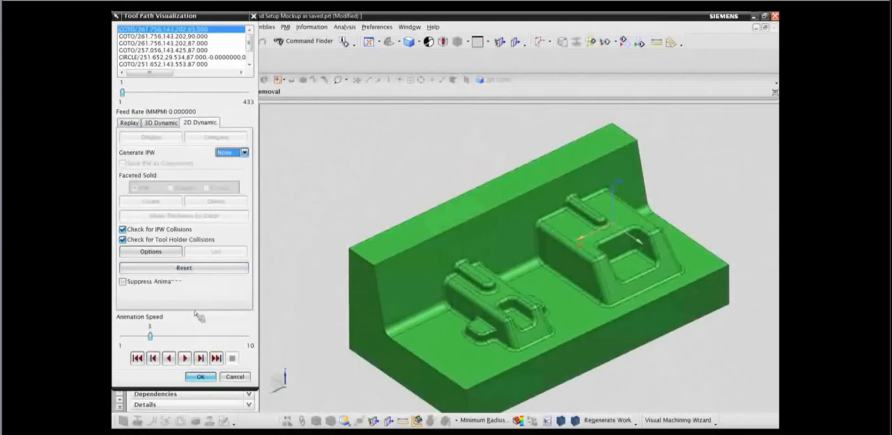
drag(150, 337, 234, 337)
click(185, 358)
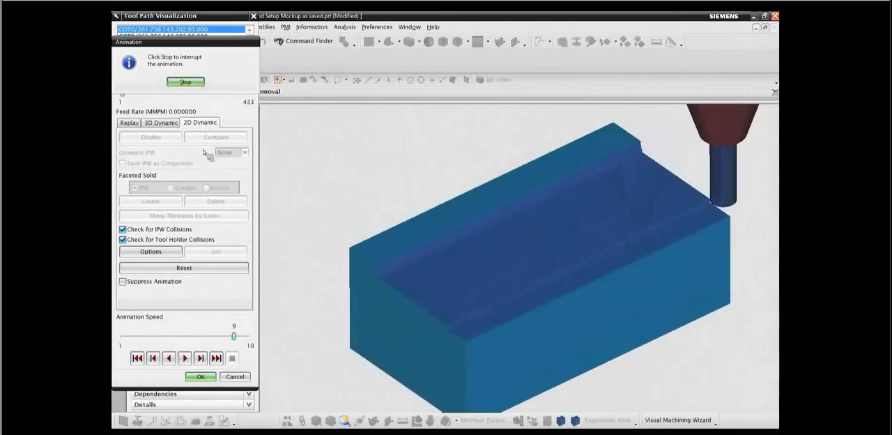
click(186, 83)
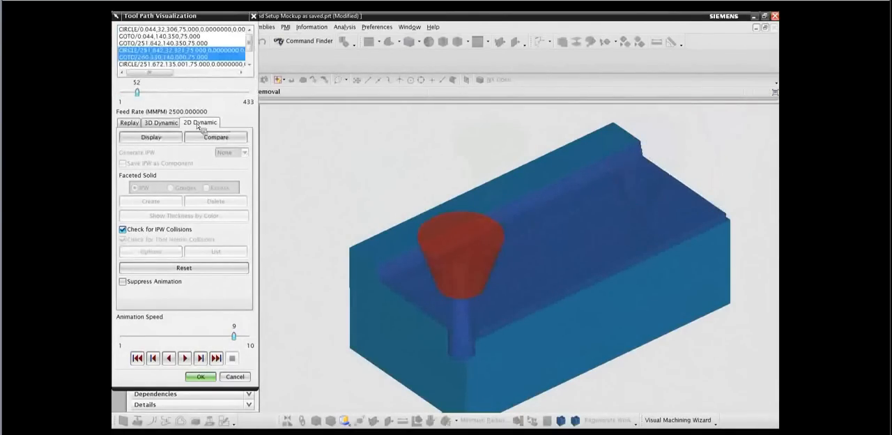
Play the 3D Dynamic material removal simulation, inspect the stock with temporary X- and Y-plane section views, and stop the playback.
click(172, 124)
click(184, 357)
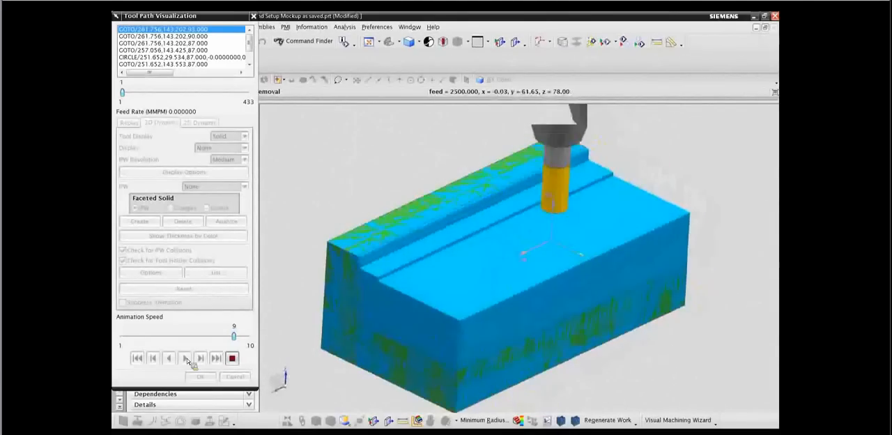
click(516, 44)
click(171, 114)
click(191, 114)
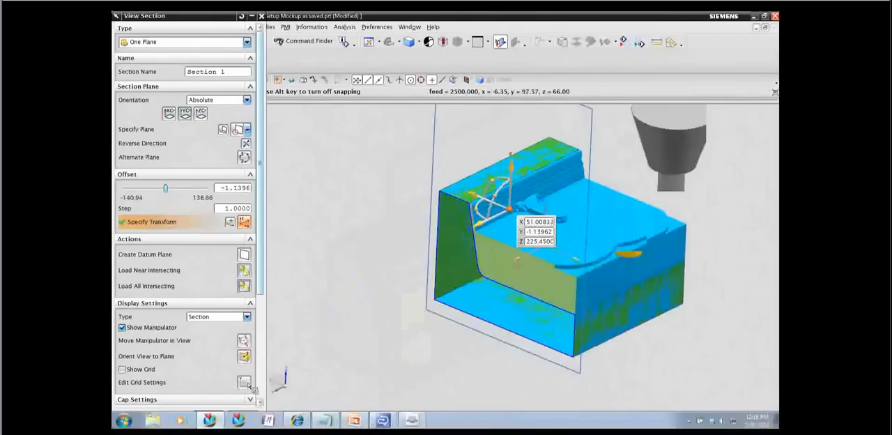
click(242, 416)
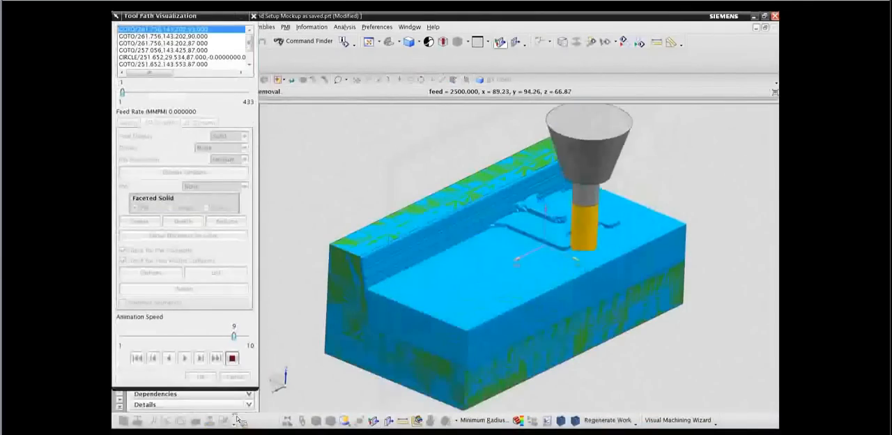
click(233, 358)
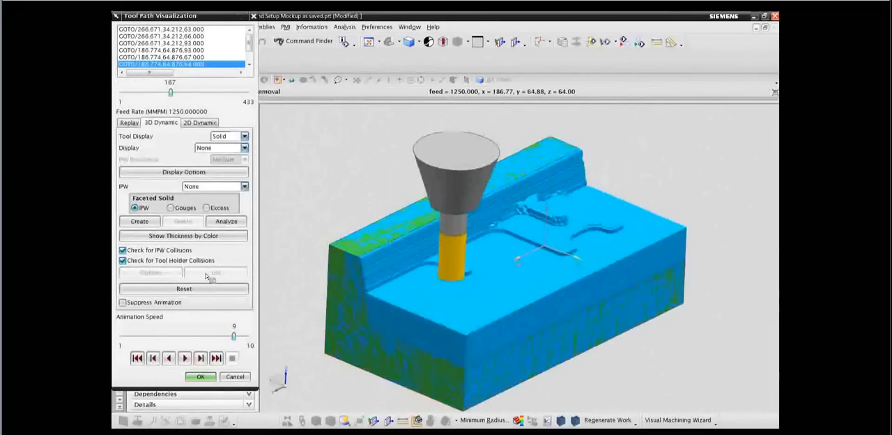
Suppress the animation and run the 3D Dynamic material removal straight to the end of the tool paths.
click(125, 304)
click(216, 357)
click(220, 360)
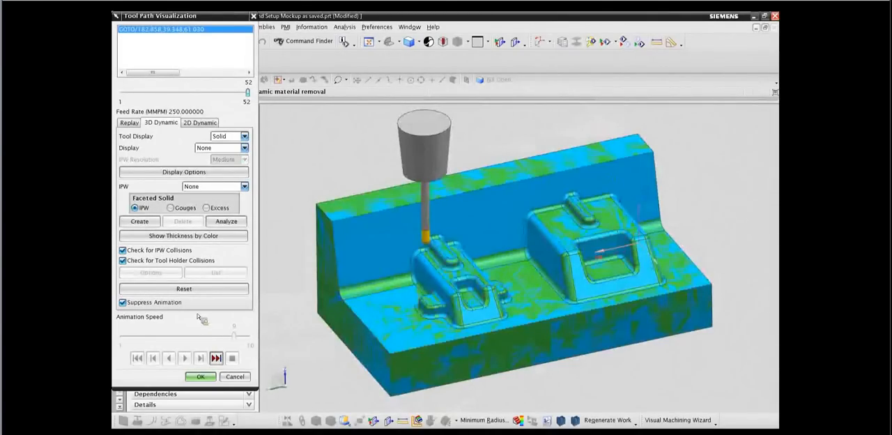
Show the remaining stock thickness by color and sample points on the floor, the larger boss and the smaller boss.
click(174, 241)
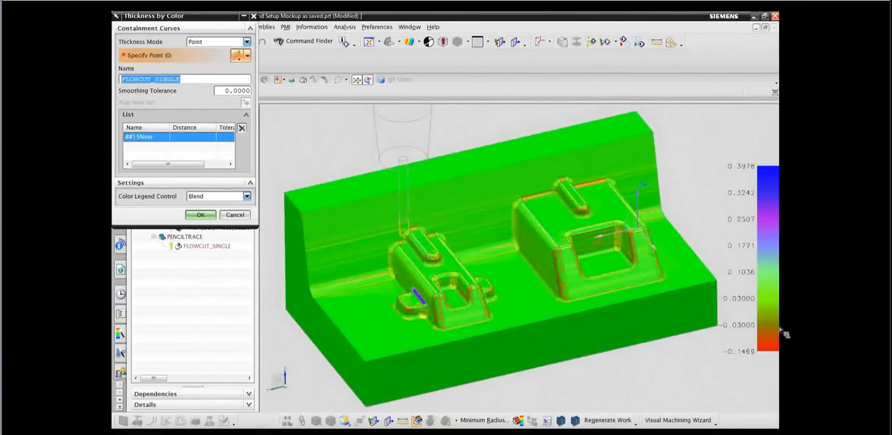
click(368, 320)
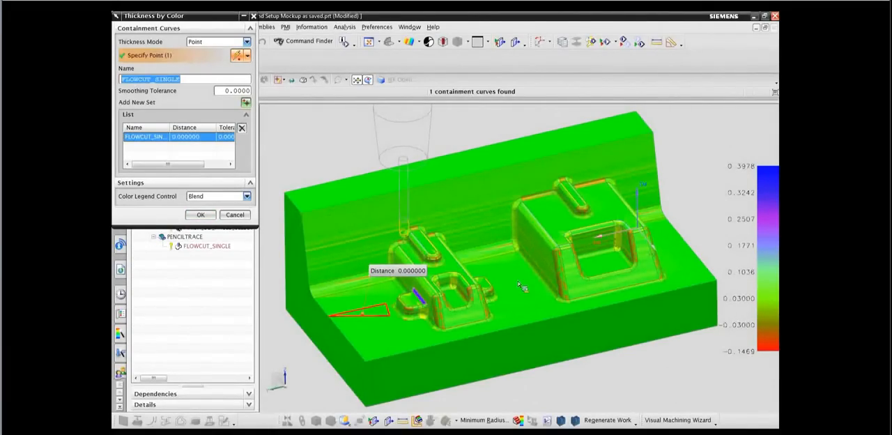
click(562, 224)
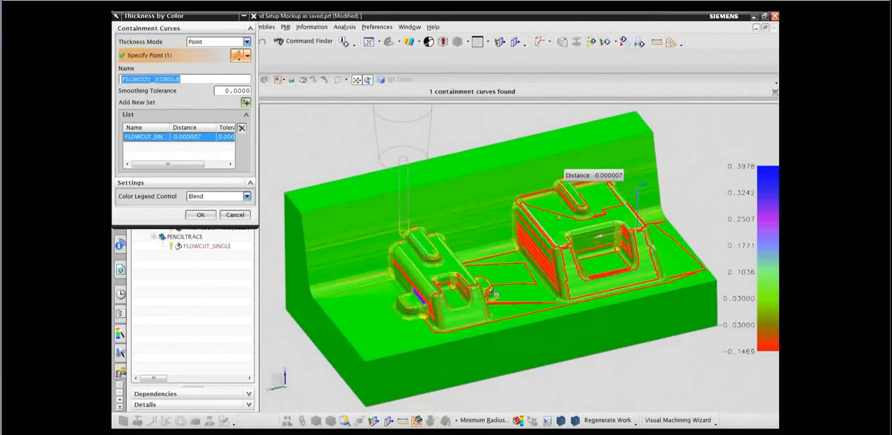
click(455, 271)
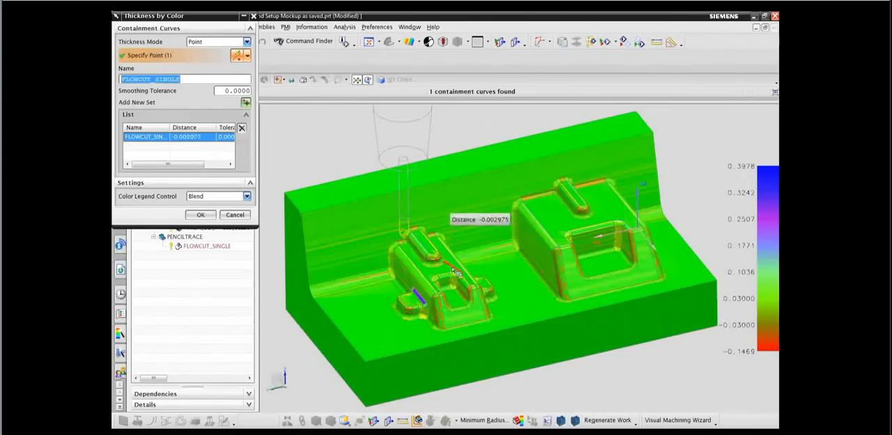
Sample the thickness on the blue strip of leftover material between the smaller boss and its side lug.
scroll(426, 352, up, 2)
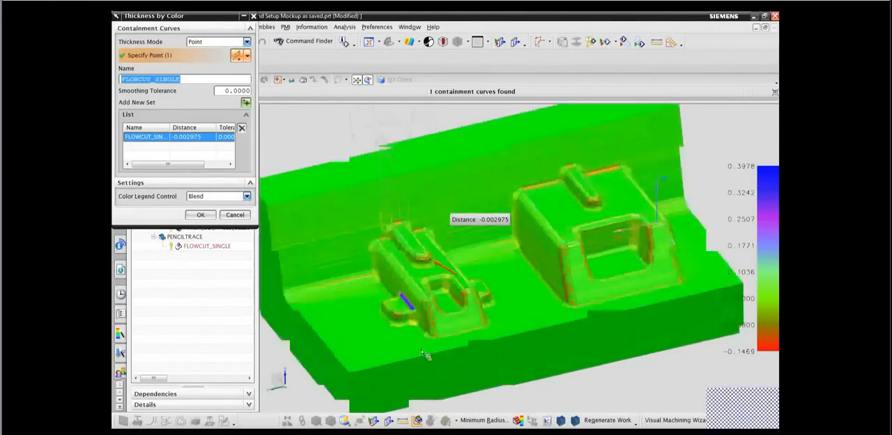
scroll(416, 354, up, 2)
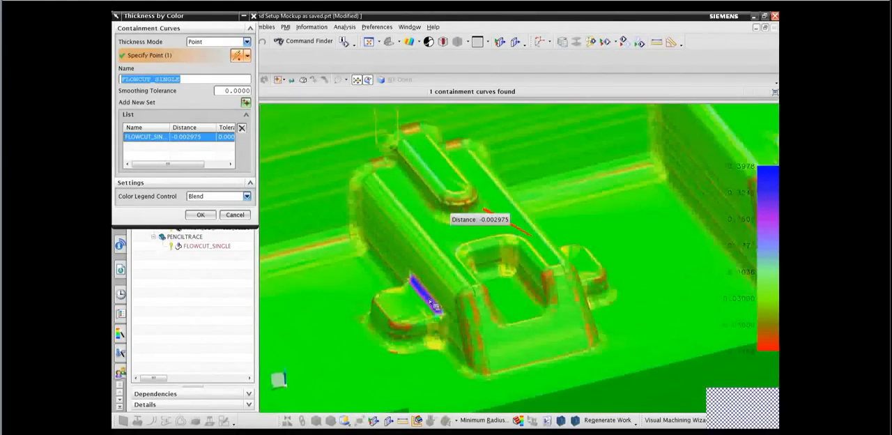
click(432, 302)
scroll(376, 316, up, 3)
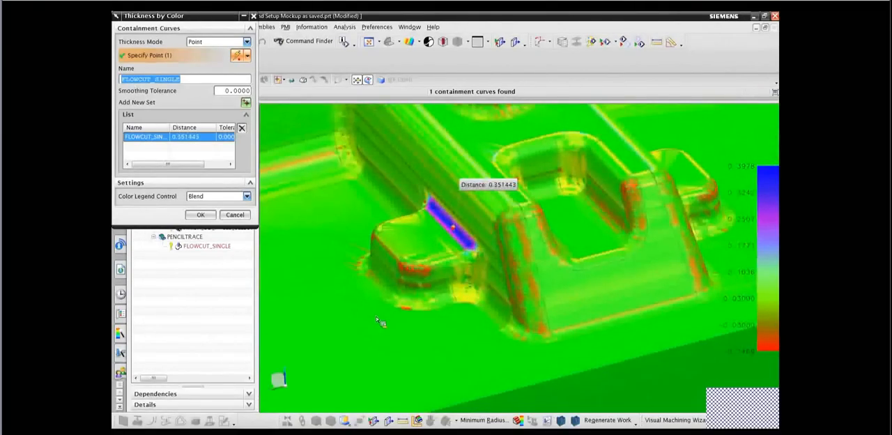
scroll(376, 316, down, 5)
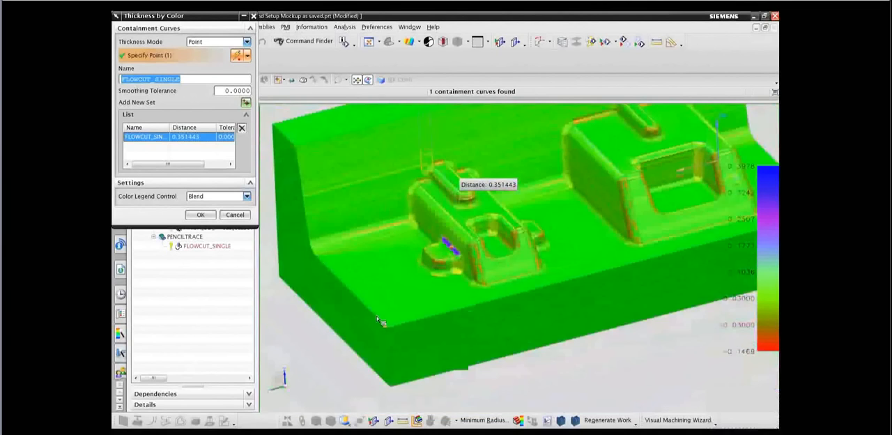
Section the thickness display with an X plane at an offset of about 30 mm and examine the blue fillet beside the smaller boss.
click(515, 44)
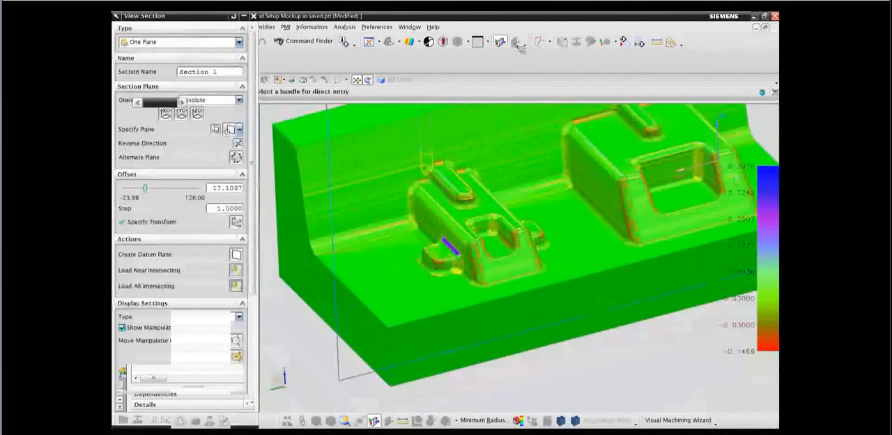
click(169, 115)
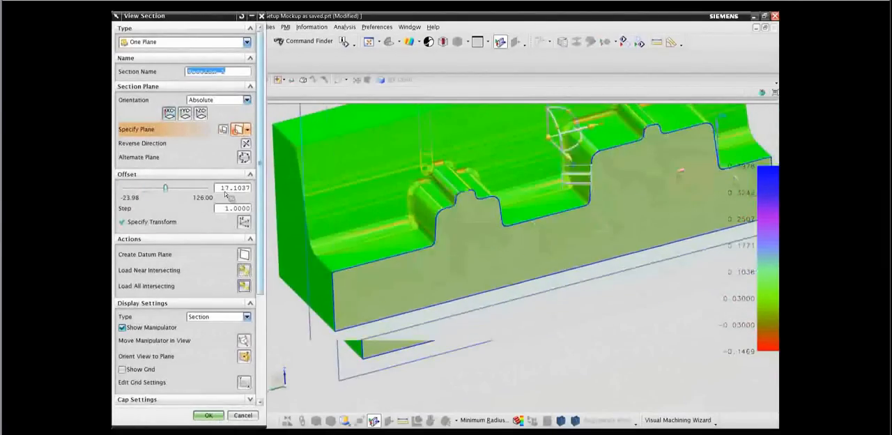
click(539, 282)
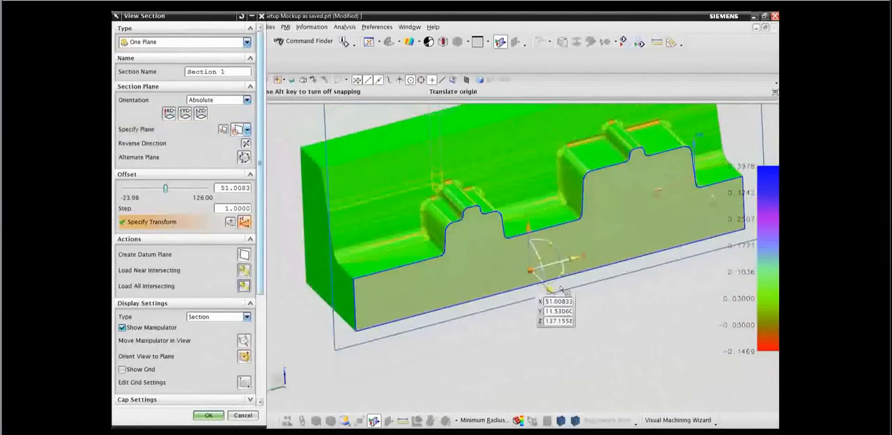
drag(551, 289, 568, 312)
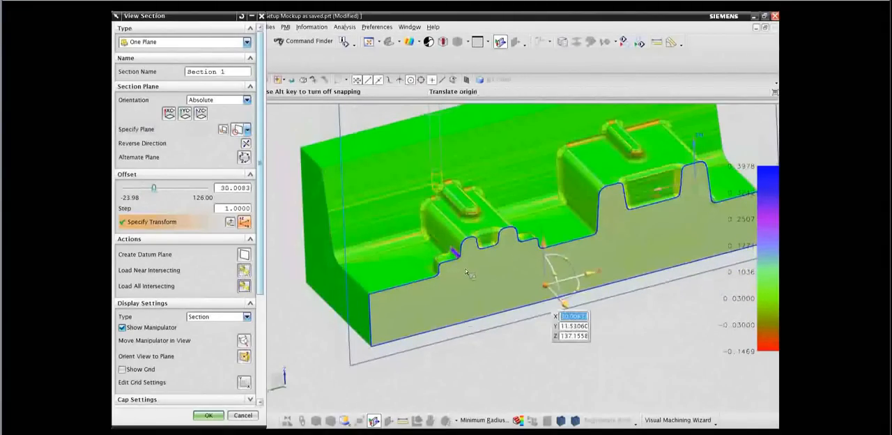
scroll(464, 265, up, 5)
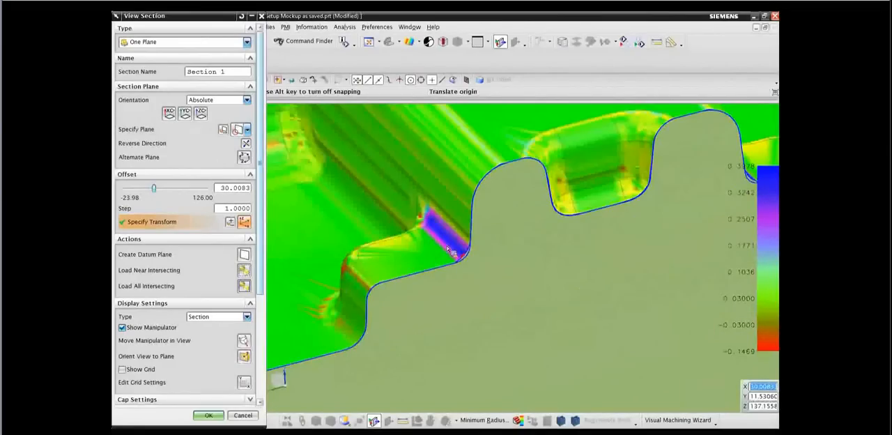
scroll(449, 253, up, 2)
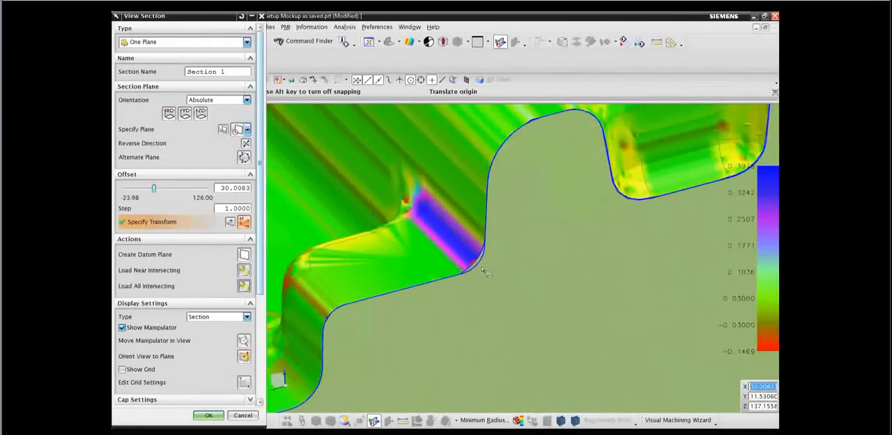
scroll(482, 271, up, 3)
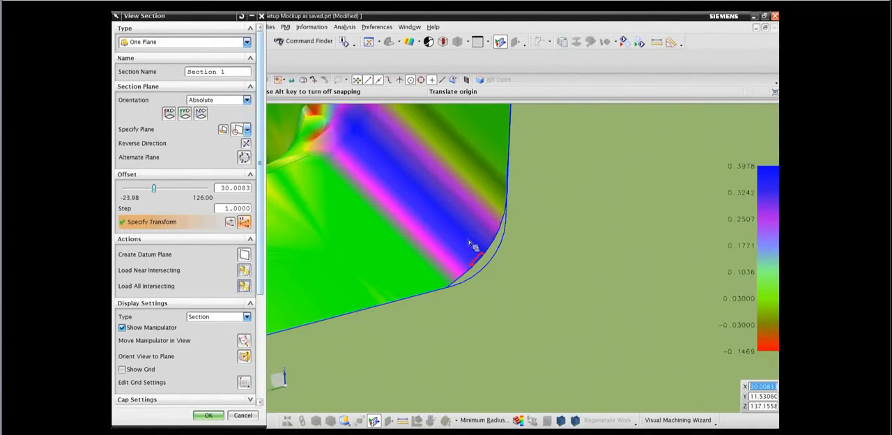
scroll(473, 245, down, 5)
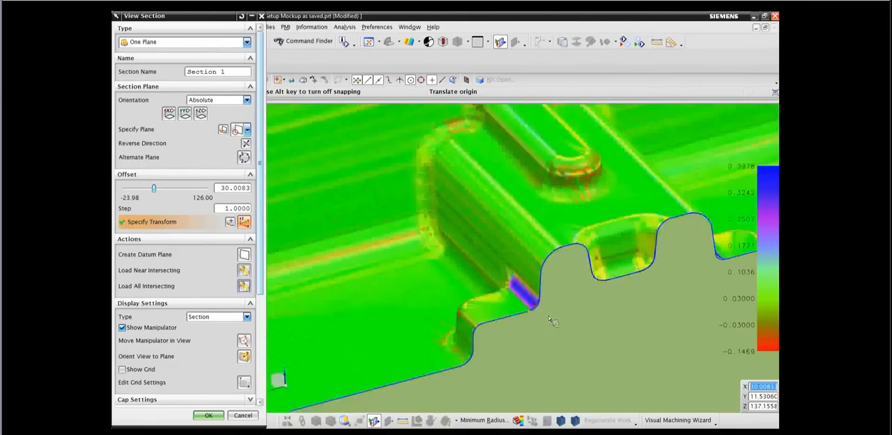
middle_drag(543, 317, 524, 315)
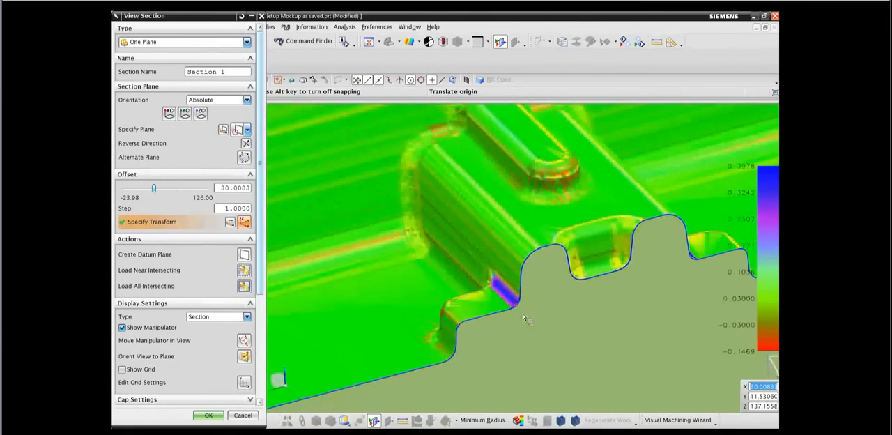
scroll(544, 311, down, 5)
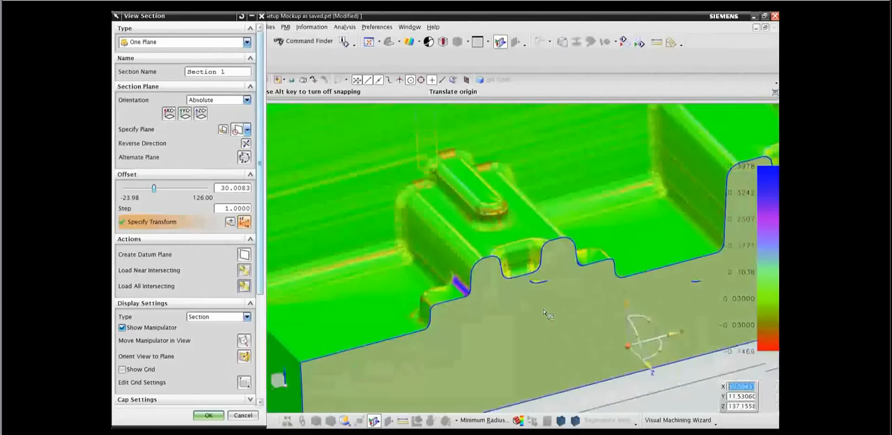
scroll(544, 311, down, 3)
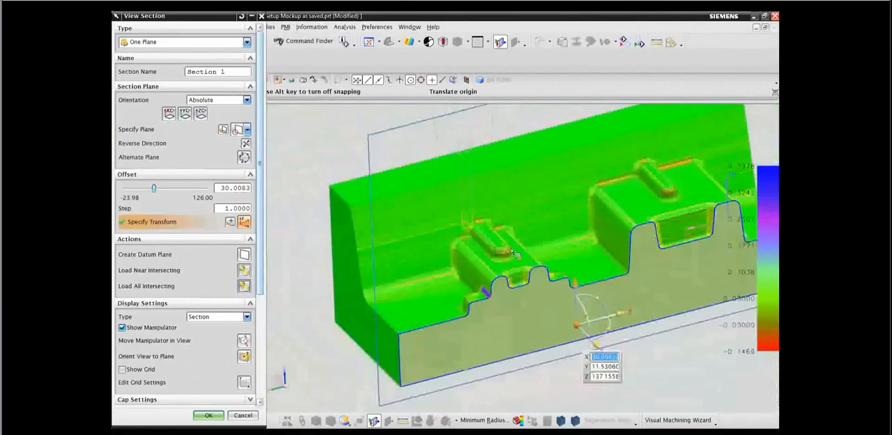
Switch the section to the Y plane and move it to an offset of about 82.86 mm, beyond the smaller boss.
click(186, 114)
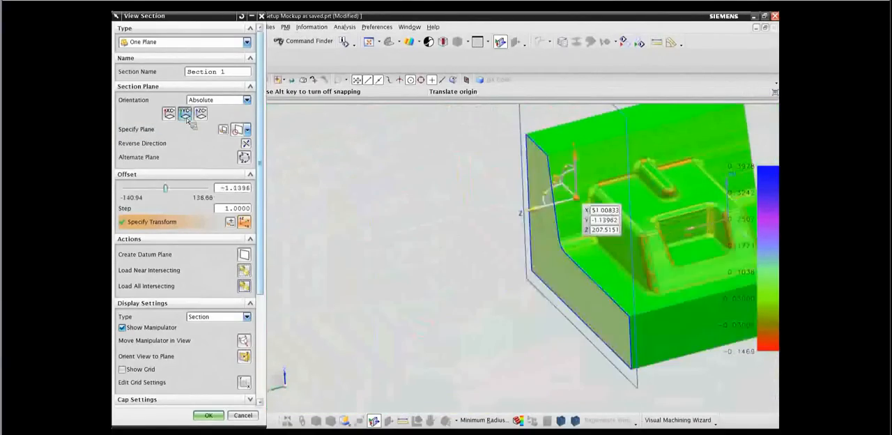
drag(509, 238, 377, 269)
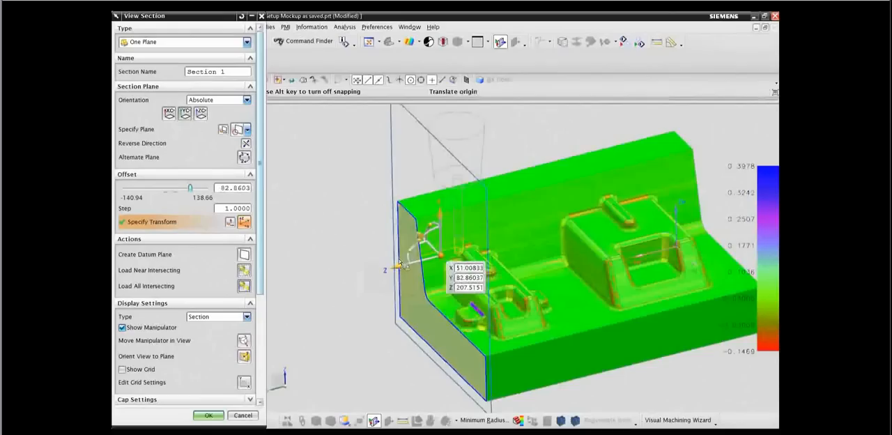
scroll(294, 273, up, 3)
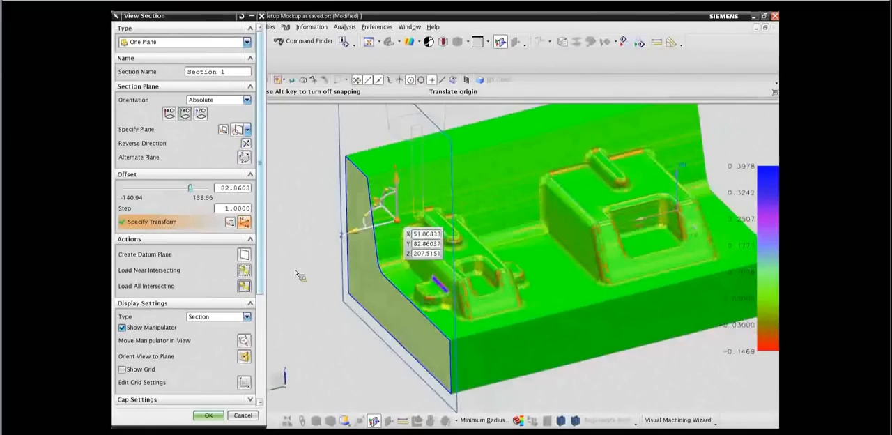
Change the section to Two Parallel Planes and move the second plane inward for a slice about 73.8 mm thick around the smaller boss.
click(159, 49)
click(162, 67)
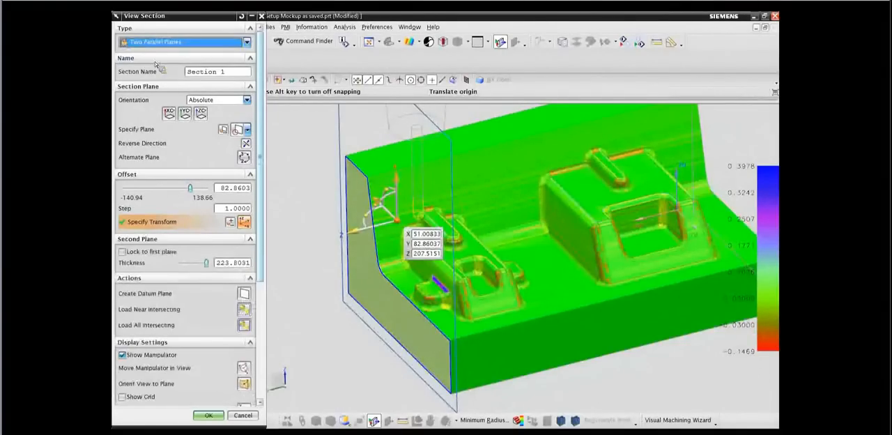
scroll(526, 326, down, 2)
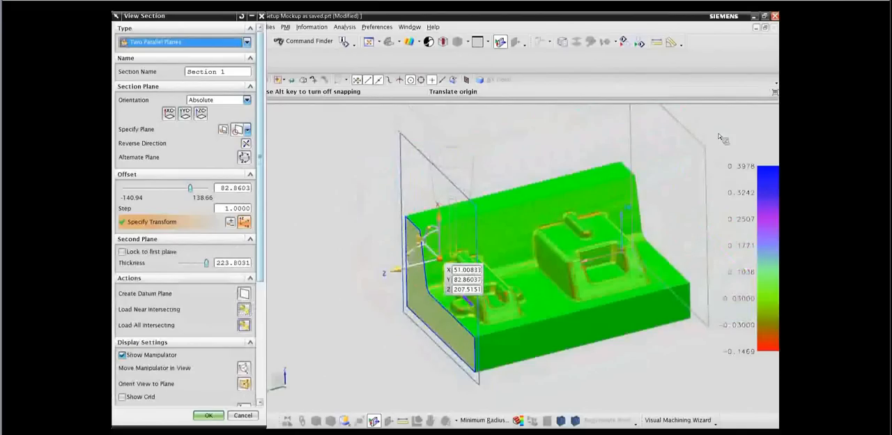
click(701, 148)
drag(713, 189, 566, 274)
middle_drag(426, 313, 305, 279)
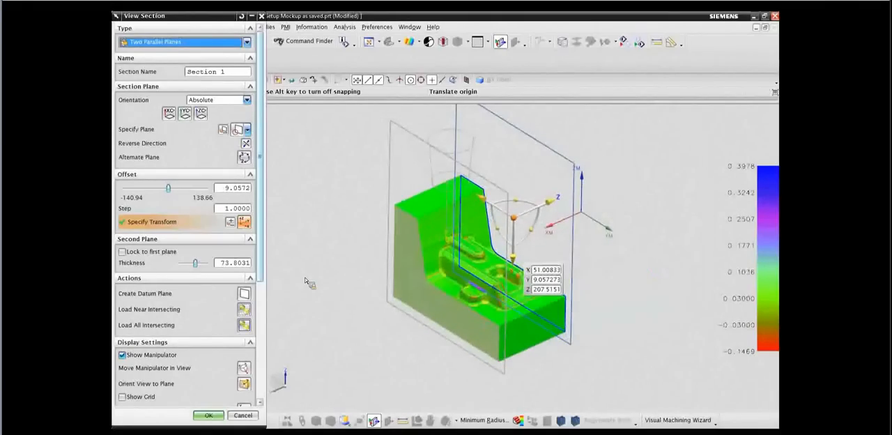
Change the view section back to One Plane and accept it.
click(247, 44)
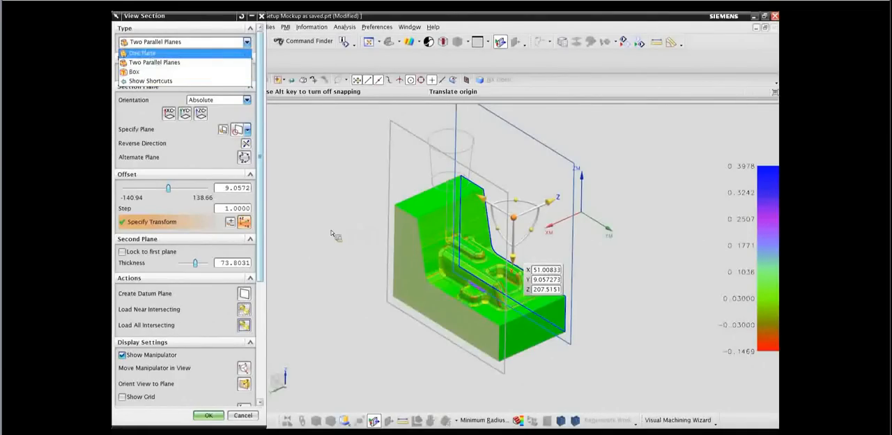
scroll(391, 319, down, 3)
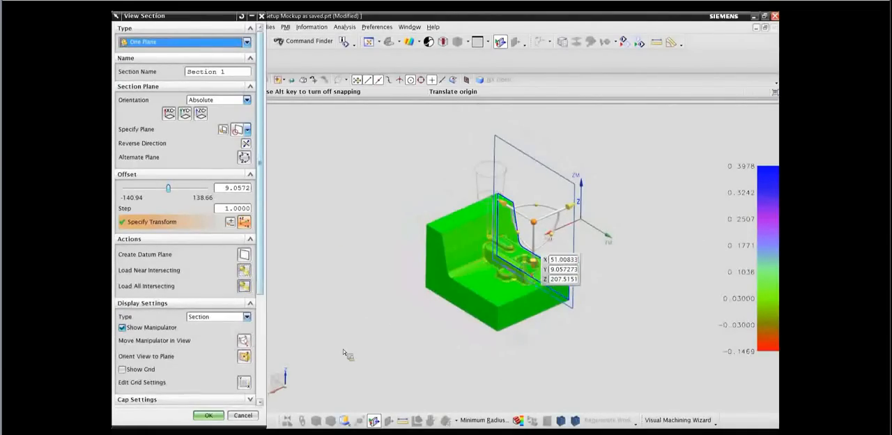
click(216, 417)
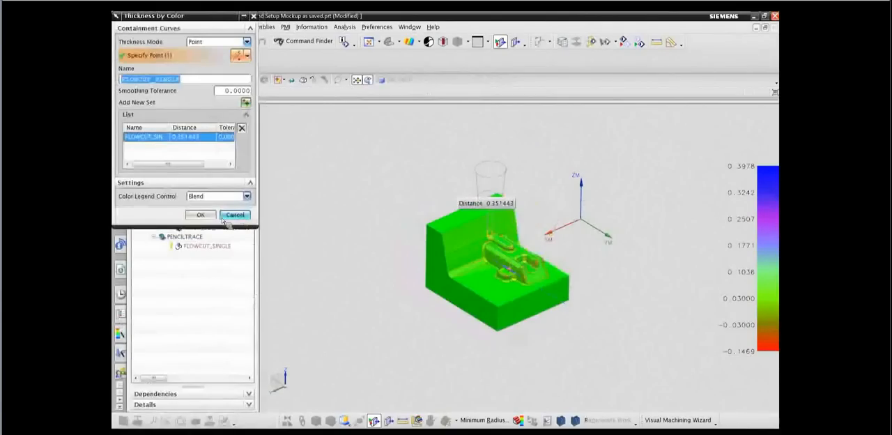
Close the thickness-by-color analysis and turn off the section clipping to restore the full part display.
click(202, 216)
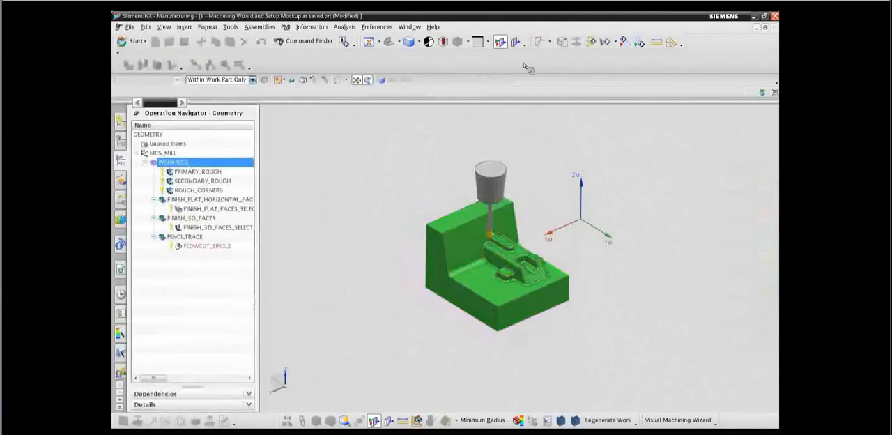
click(504, 43)
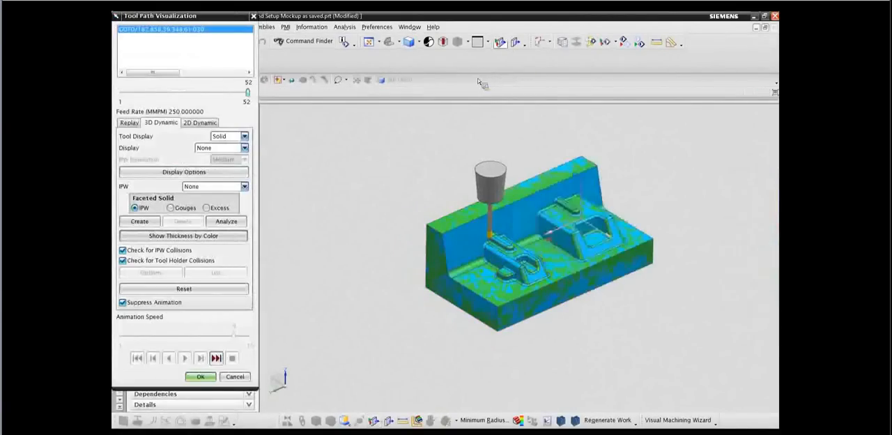
Close the tool path visualization and display the FLOWCUT_SINGLE tool path under PENCILTRACE around the smaller boss.
click(234, 377)
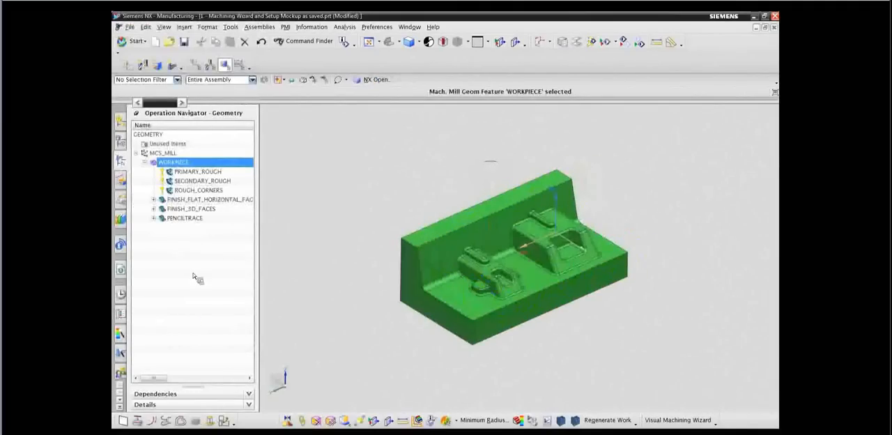
click(152, 219)
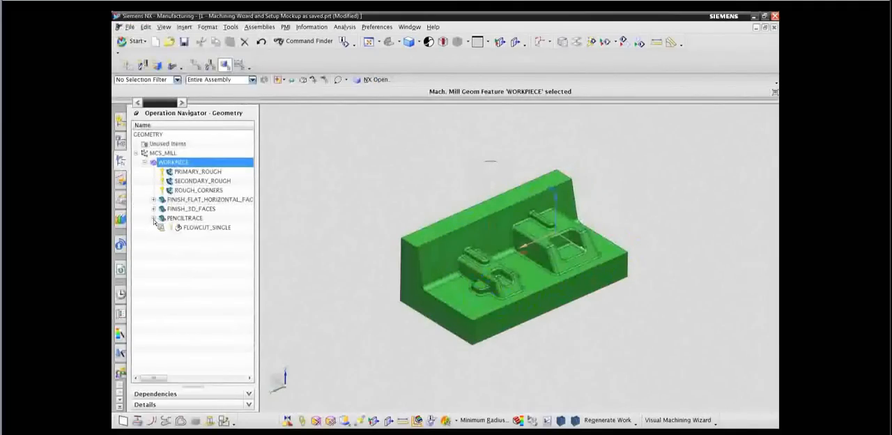
click(207, 230)
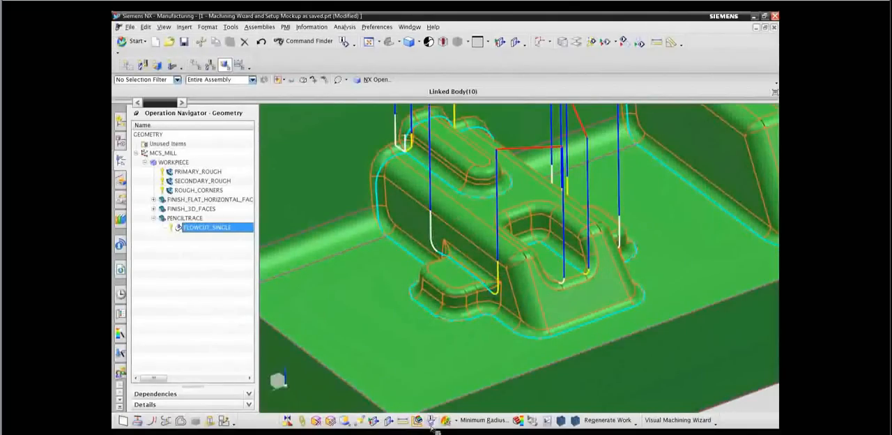
scroll(594, 267, up, 2)
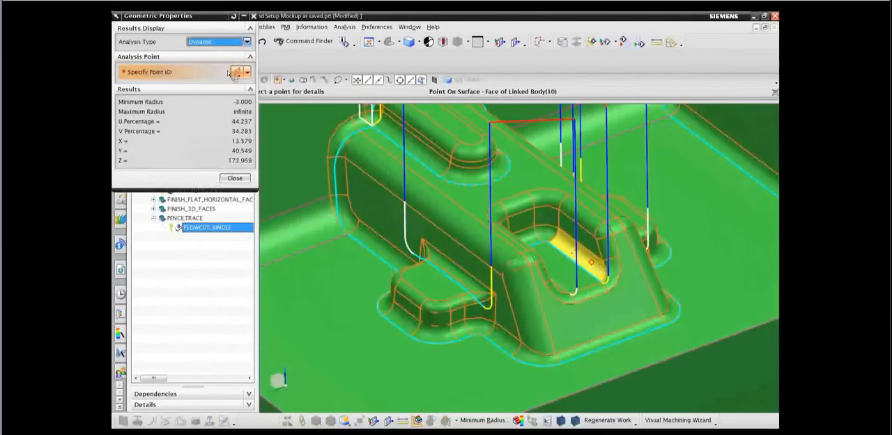
Inspect the radius of the fillet between the side pad and the smaller boss with the dynamic Geometric Properties analysis.
click(344, 28)
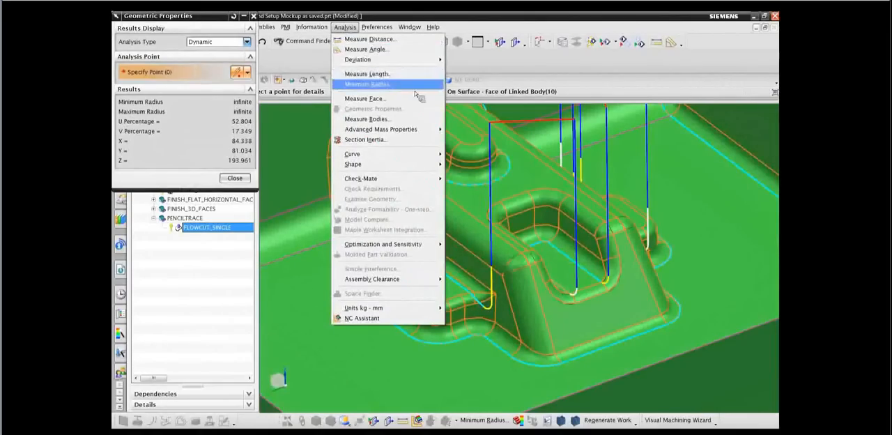
click(204, 316)
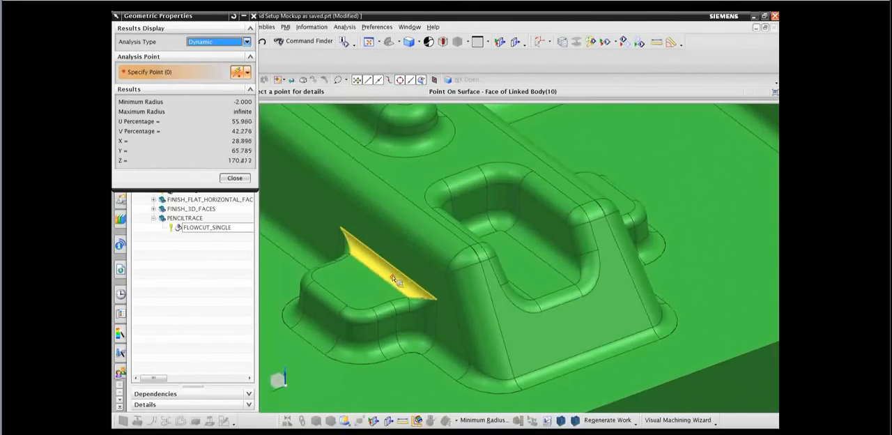
click(234, 178)
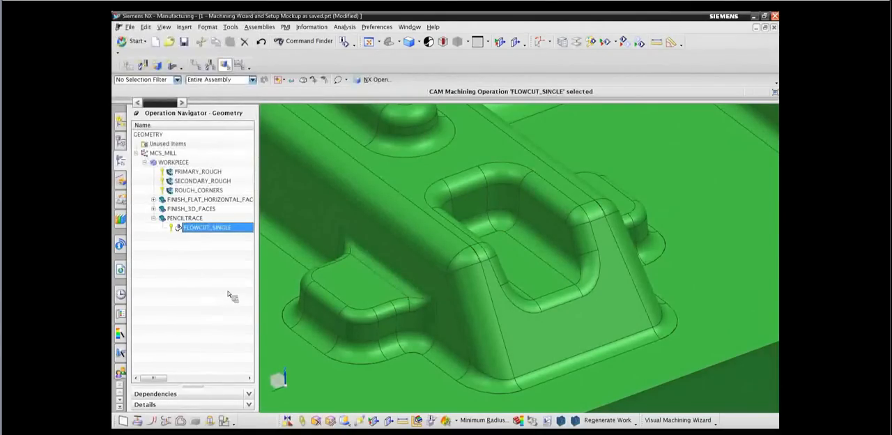
click(185, 274)
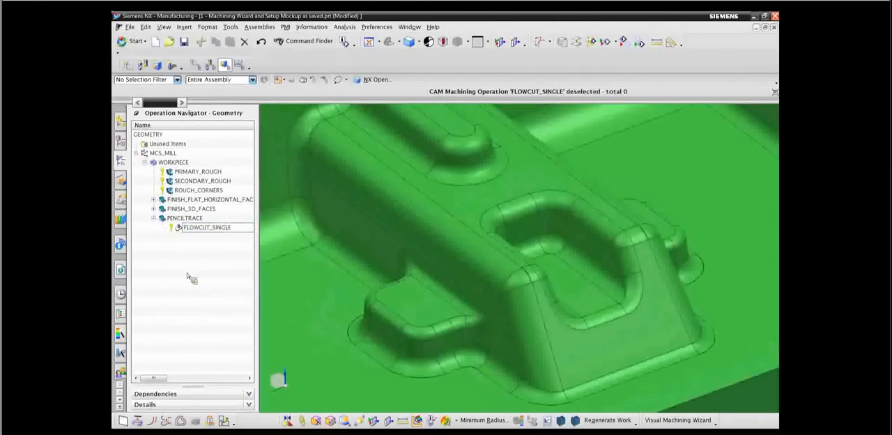
Duplicate the FLOWCUT_SINGLE operation within PENCILTRACE and open the copy for editing.
right_click(183, 229)
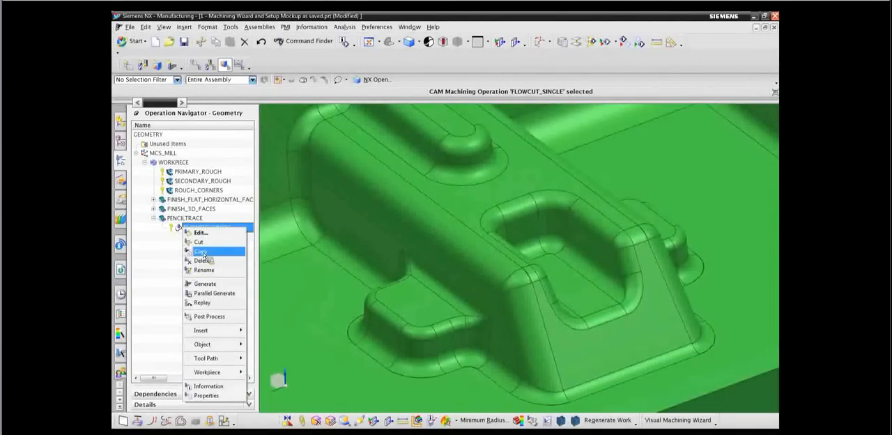
click(202, 253)
right_click(197, 227)
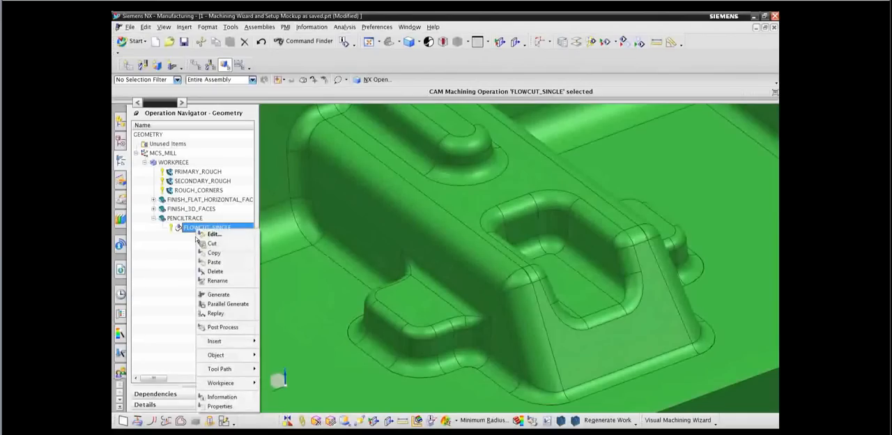
click(212, 262)
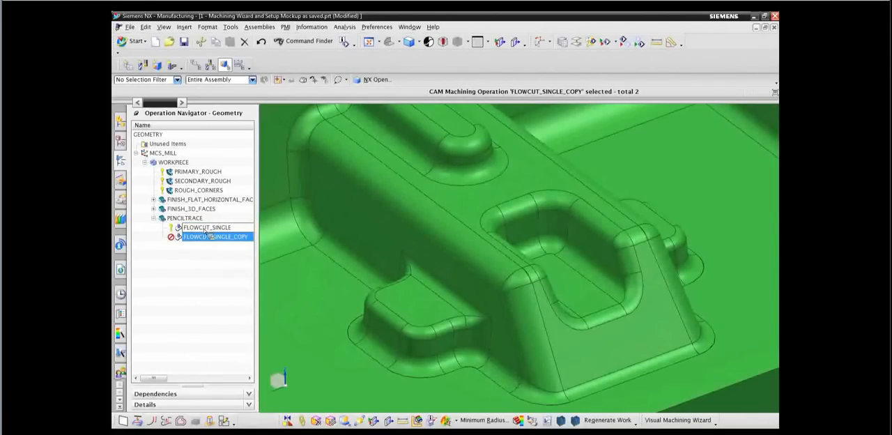
drag(205, 232, 179, 241)
double_click(183, 241)
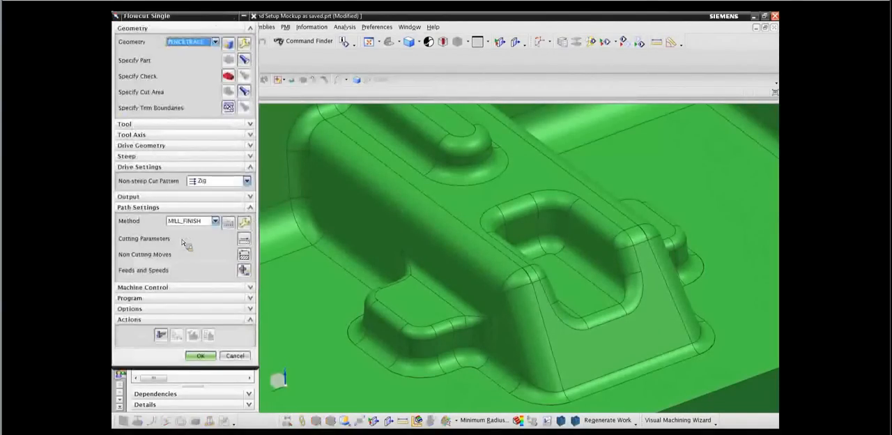
Search the tool library for a non-indexable ball mill with a 4 mm diameter and close the search.
click(192, 124)
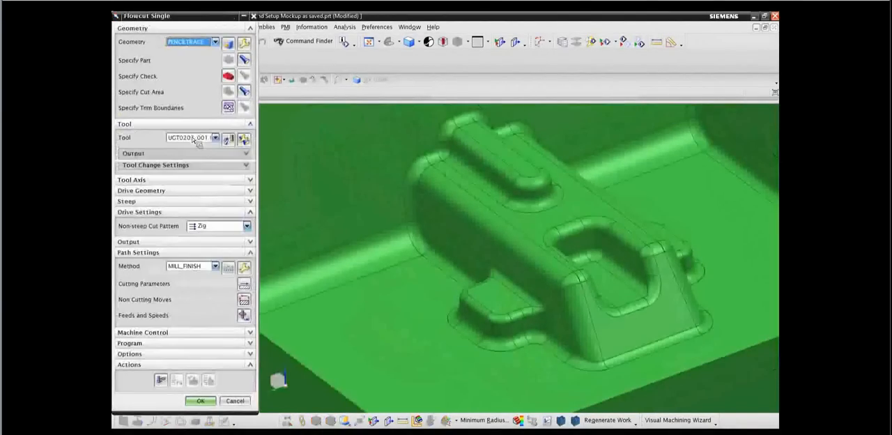
click(229, 138)
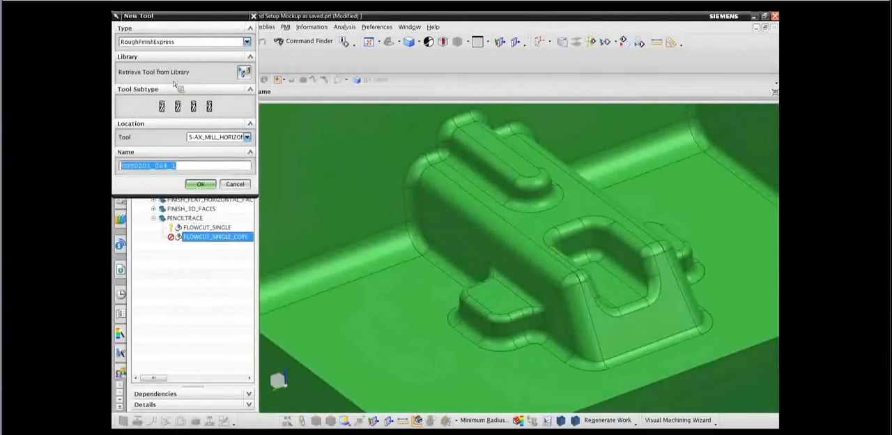
click(244, 74)
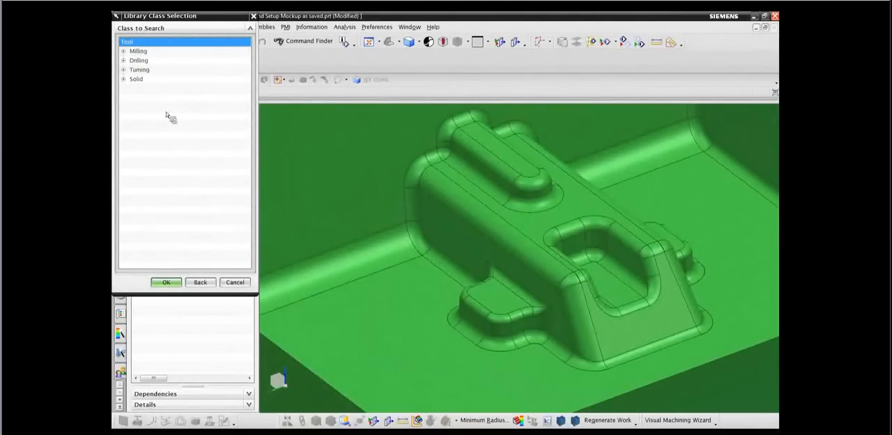
click(162, 80)
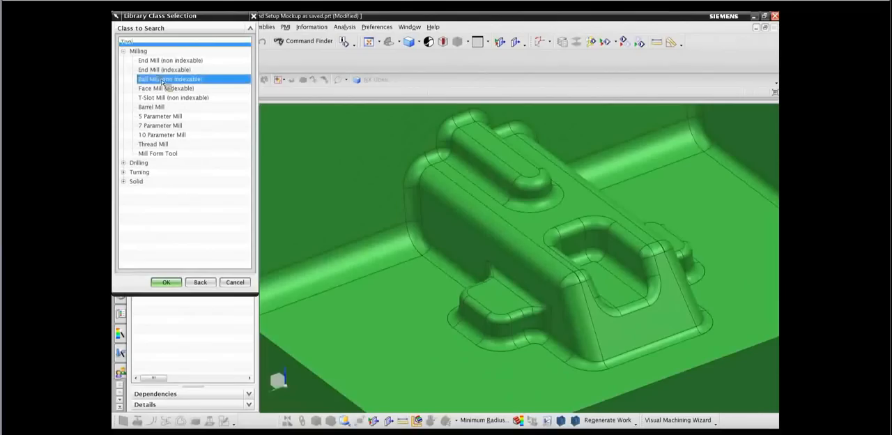
middle_click(210, 169)
click(231, 159)
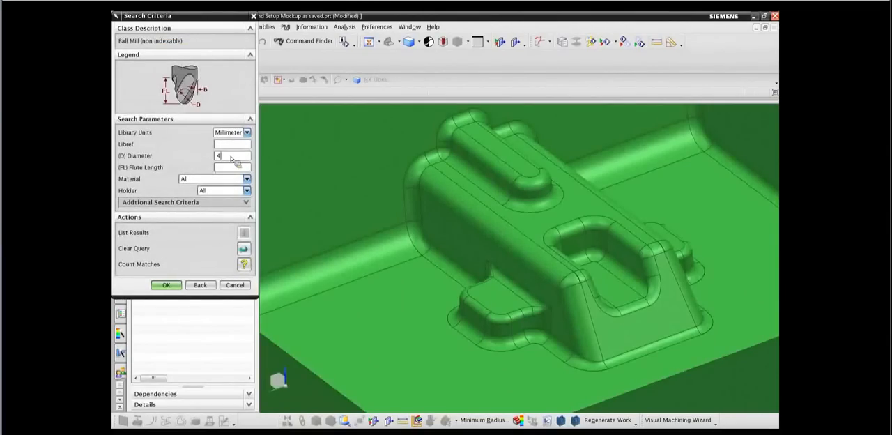
middle_click(233, 157)
click(206, 146)
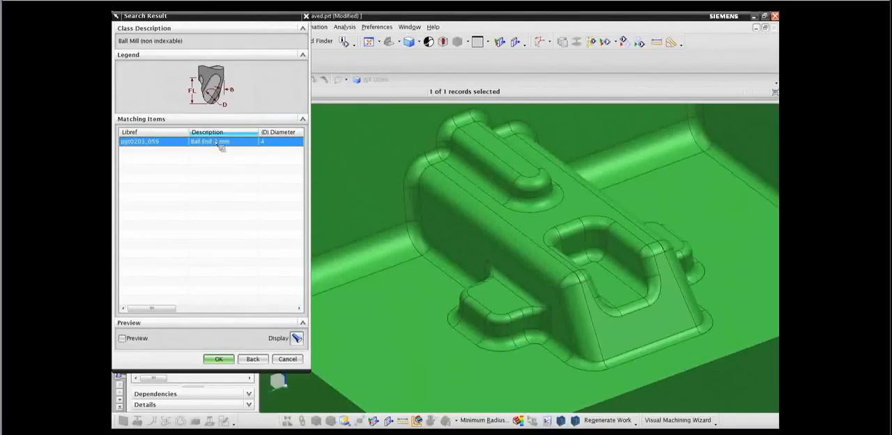
click(288, 359)
Assign the existing UGT0203_059 (Ball End 4 mm) tool to the copied flowcut operation.
click(219, 139)
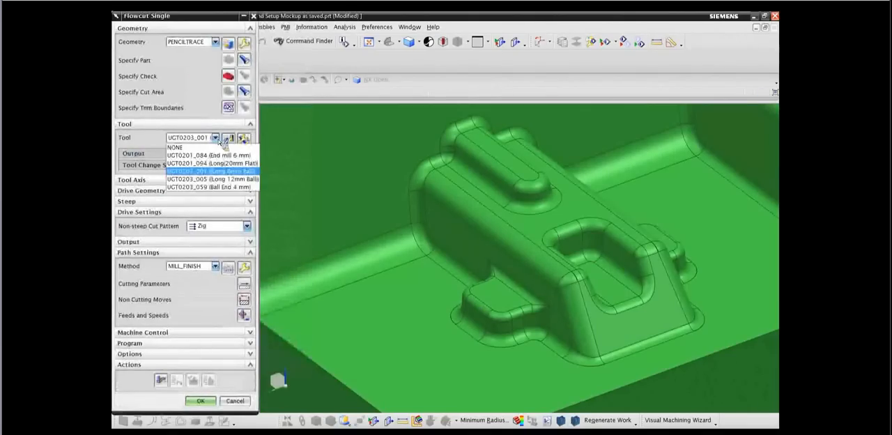
click(195, 188)
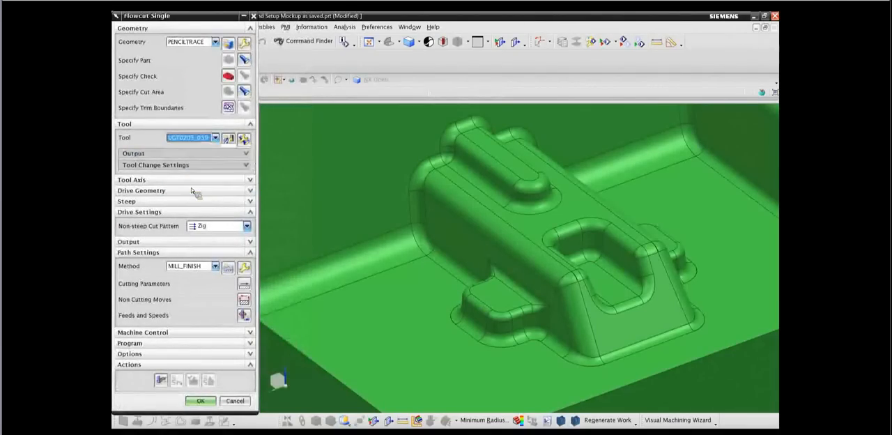
scroll(320, 300, down, 2)
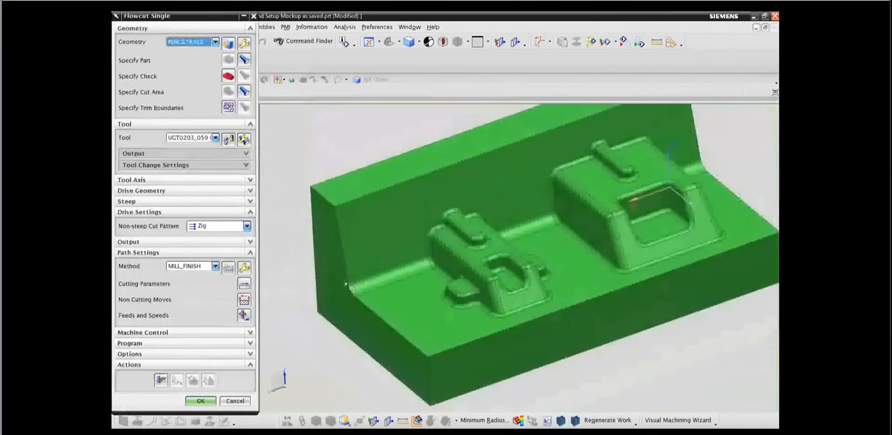
scroll(537, 274, up, 2)
Display the ball end tool on the part and section the view on the X plane at an offset of about 14 mm.
click(243, 138)
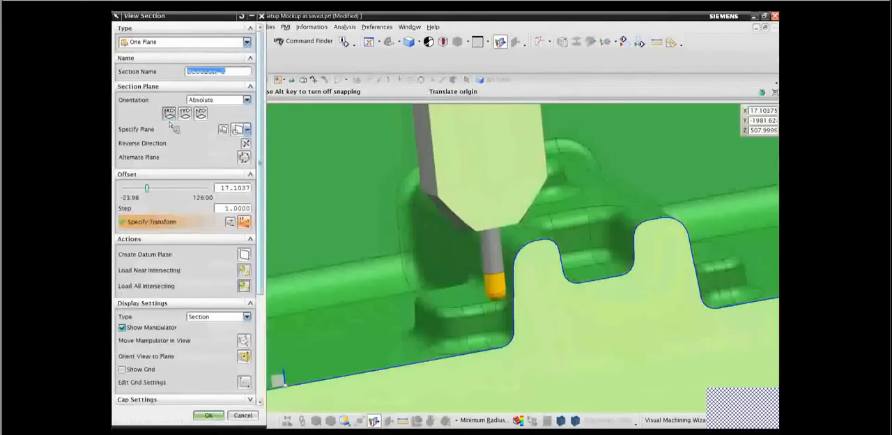
click(171, 115)
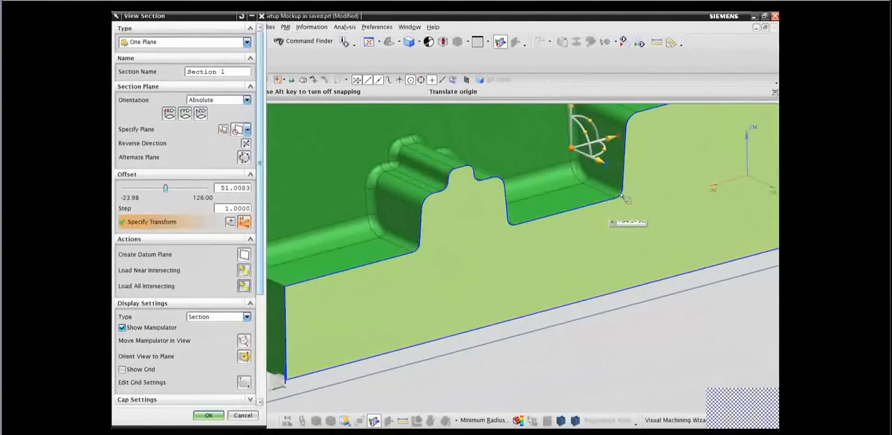
drag(605, 165, 630, 178)
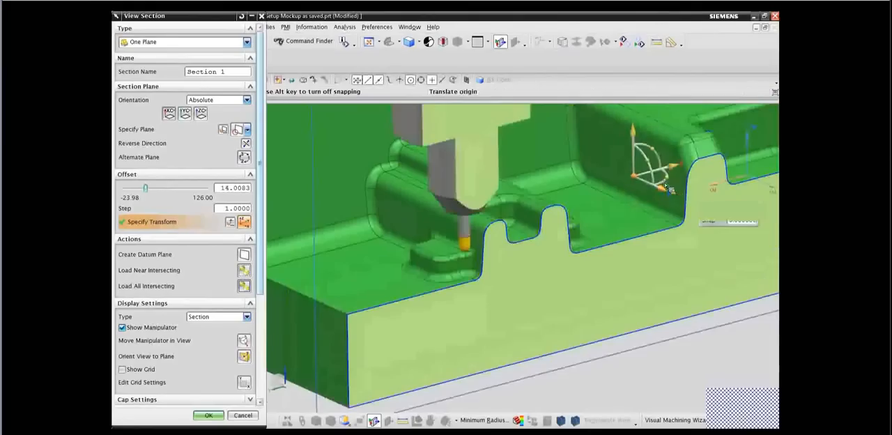
Section through the ball tip's centre, inspect the tool's fit in the pad fillet square-on, and leave the section and tool display.
scroll(452, 220, up, 3)
scroll(458, 237, up, 3)
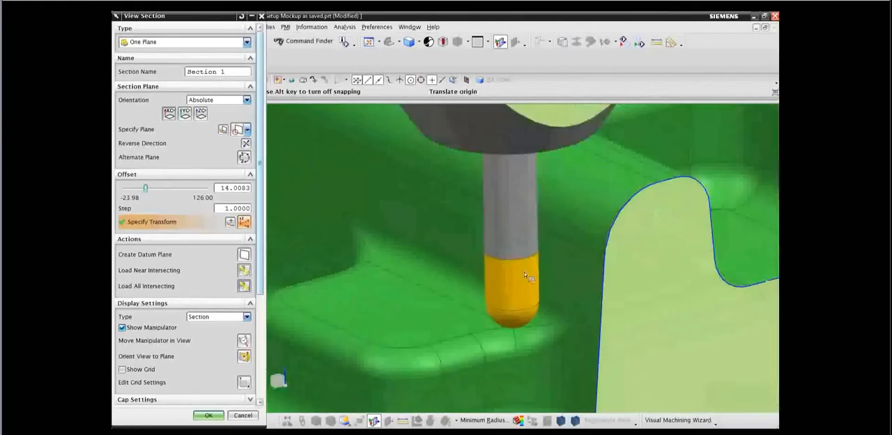
click(529, 312)
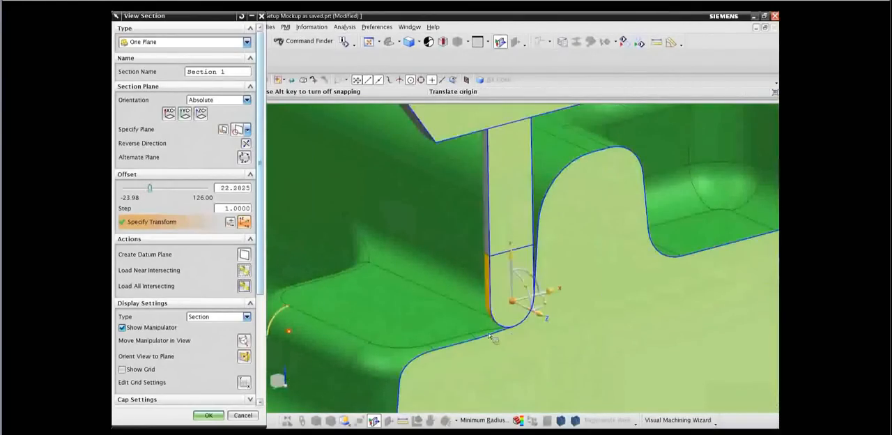
key(F8)
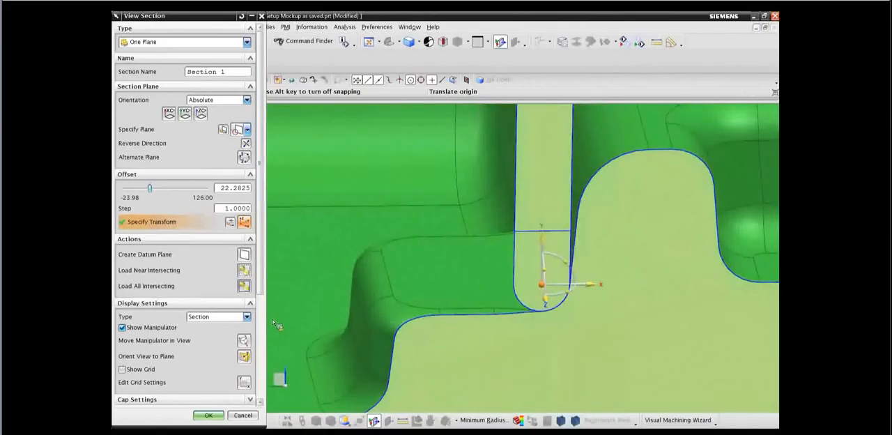
key(F8)
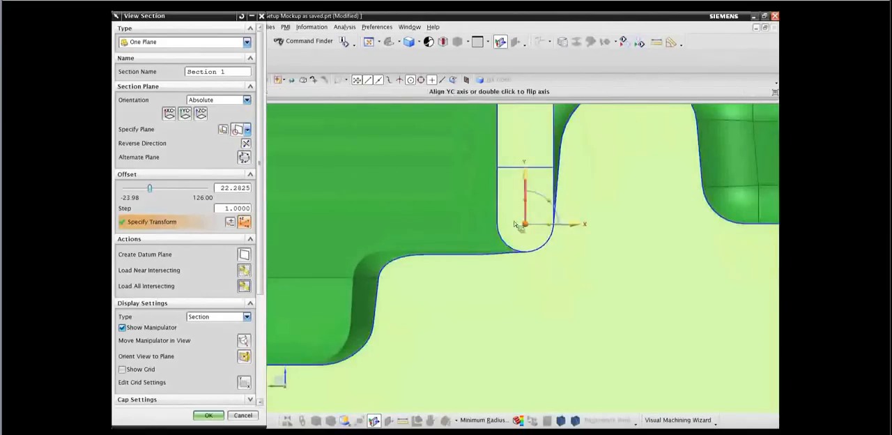
scroll(530, 218, up, 3)
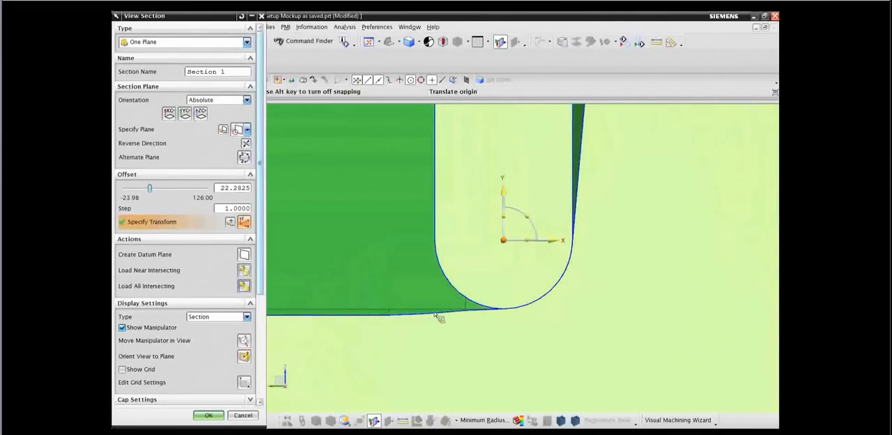
scroll(434, 315, down, 4)
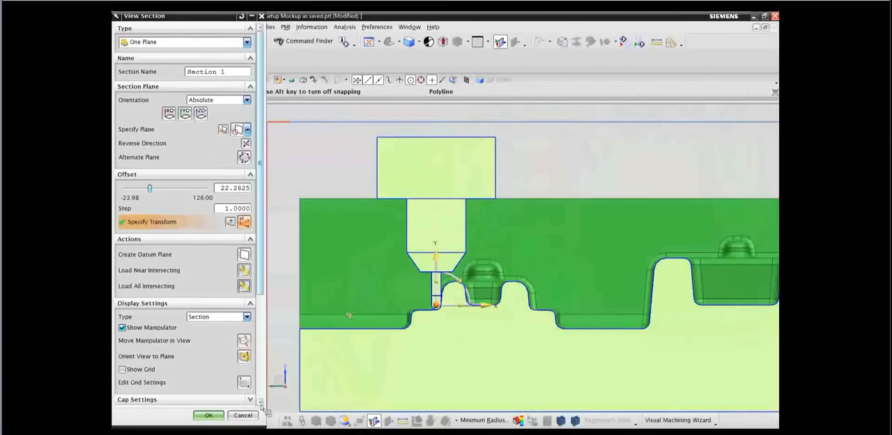
click(243, 416)
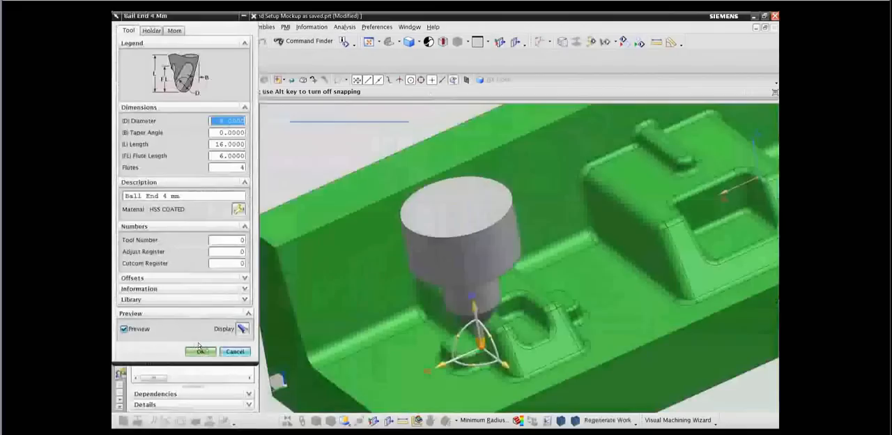
click(200, 350)
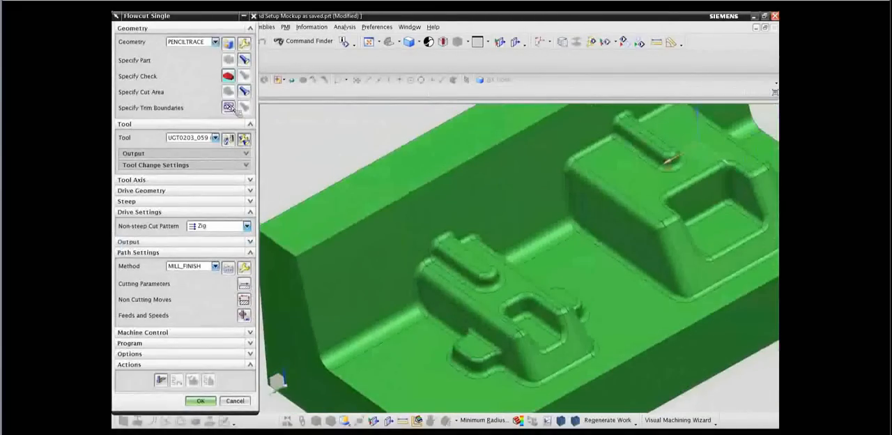
Set the operation's geometry to WORKPIECE and specify the fillet faces between the smaller boss and its two side pads as cut area.
click(215, 42)
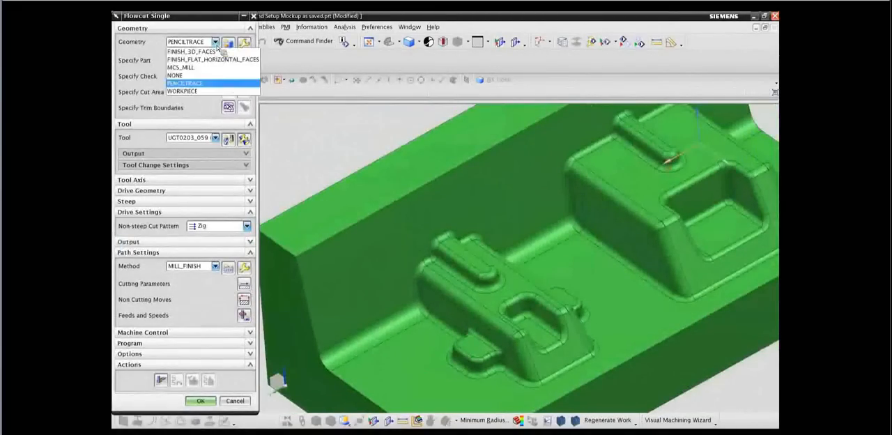
click(186, 92)
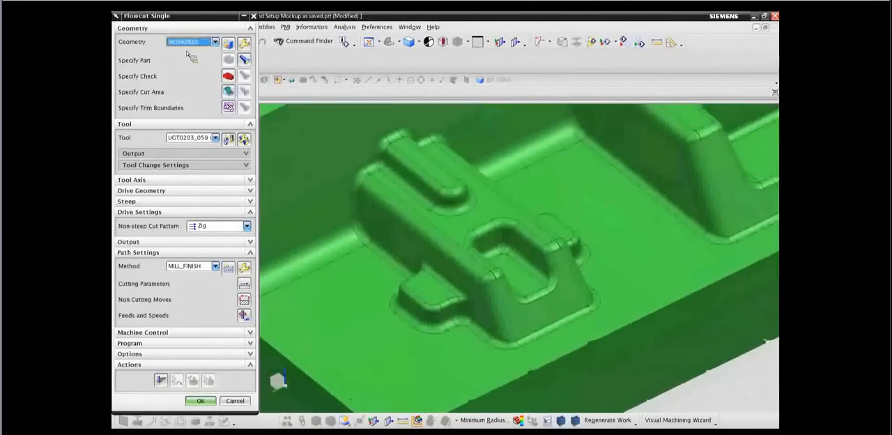
click(228, 91)
scroll(413, 279, up, 5)
click(411, 276)
middle_drag(417, 276, 605, 242)
click(604, 240)
click(171, 179)
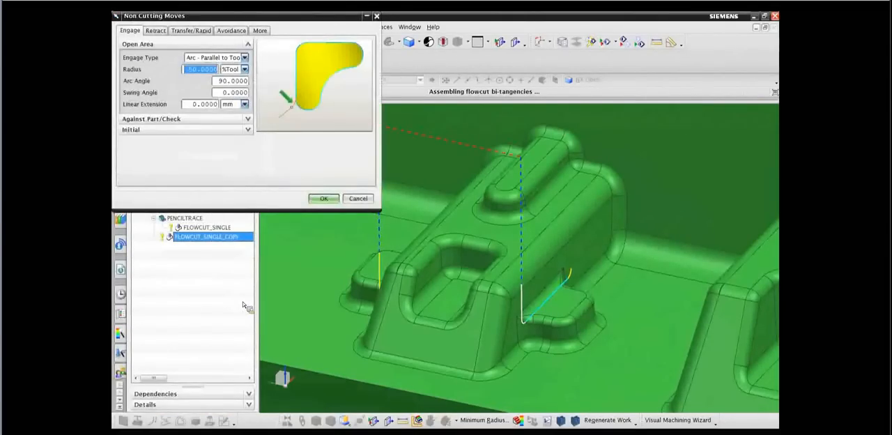
Set the flowcut operation's between-regions traverse type to Lowest Safe Z with a distance of 50 %Tool.
shift+middle_drag(545, 327, 585, 329)
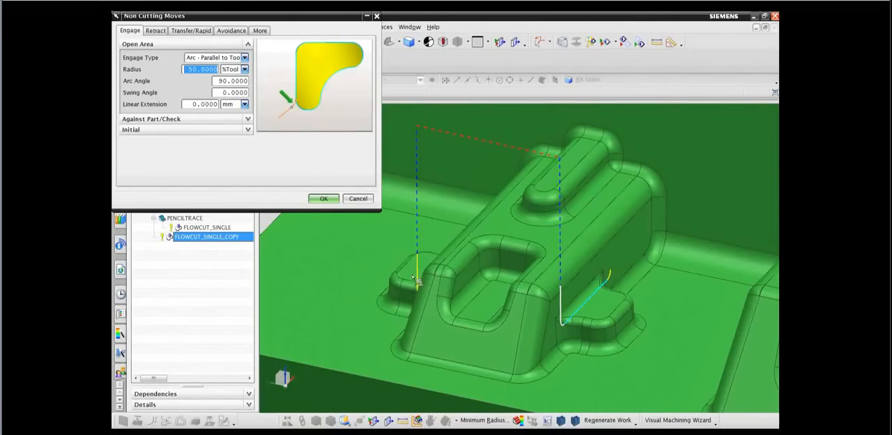
click(192, 31)
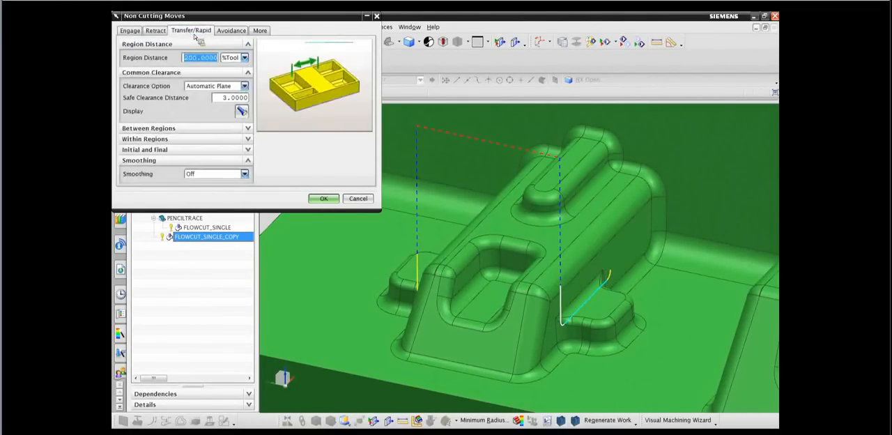
click(165, 129)
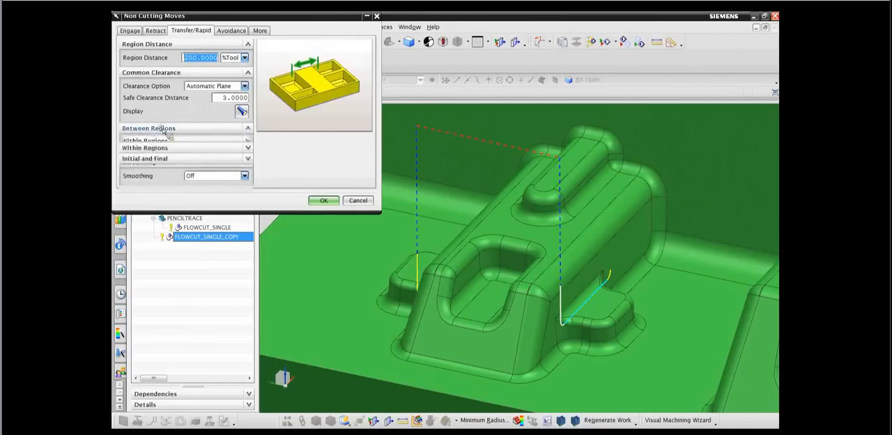
click(172, 165)
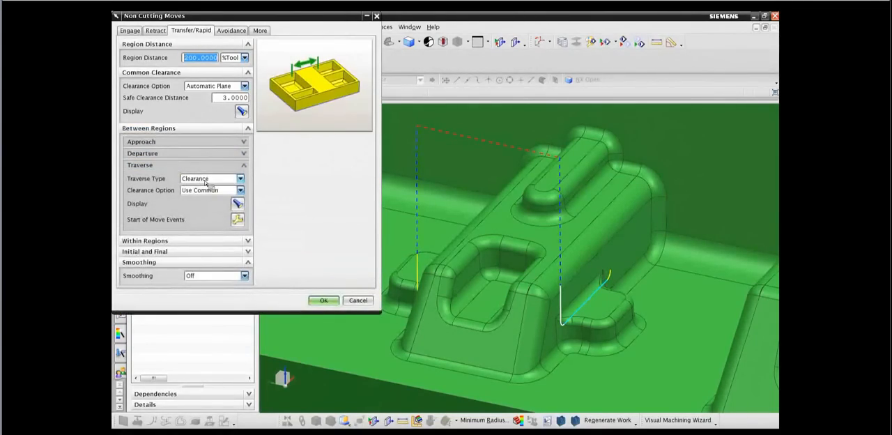
click(206, 183)
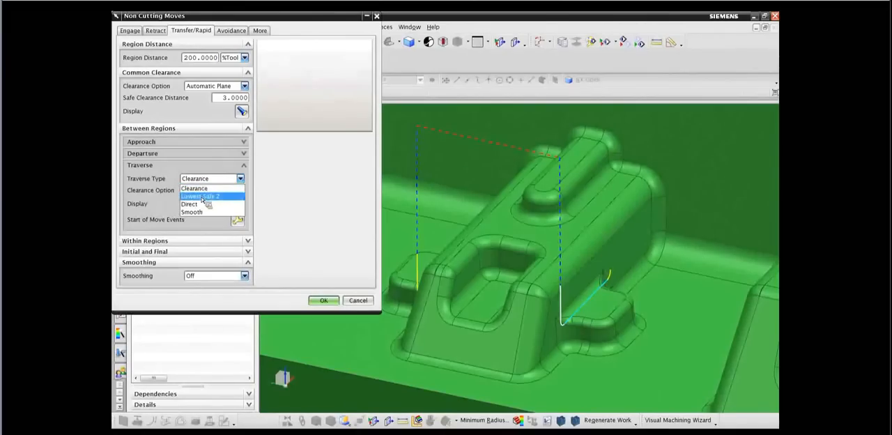
click(203, 198)
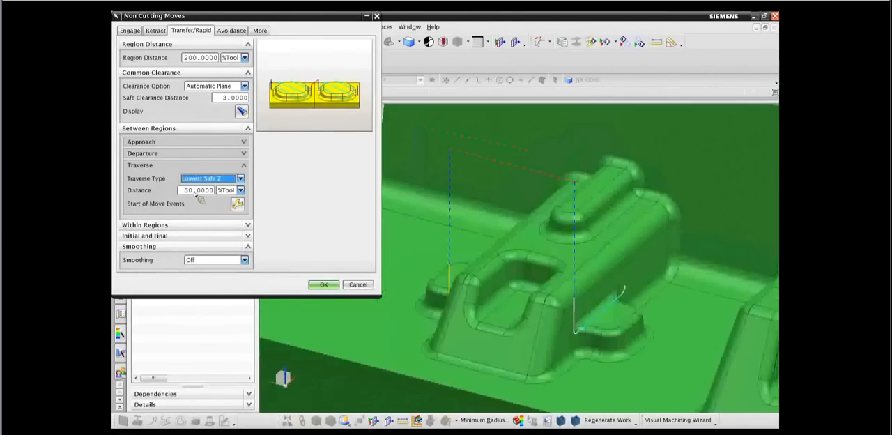
key(Tab)
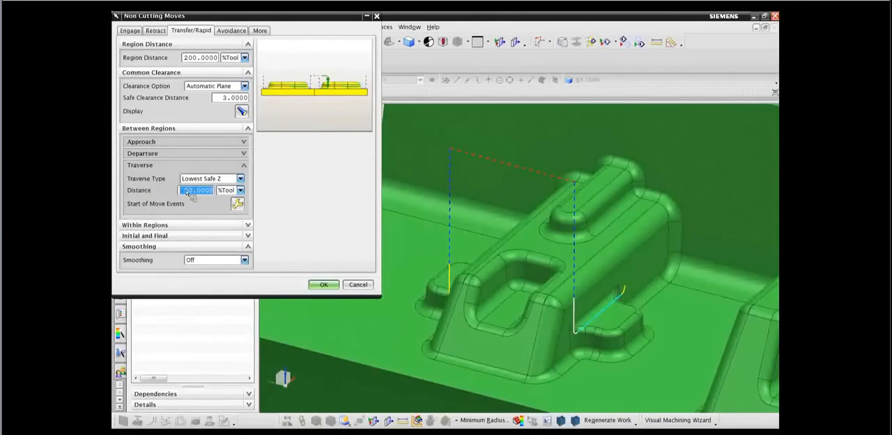
click(240, 190)
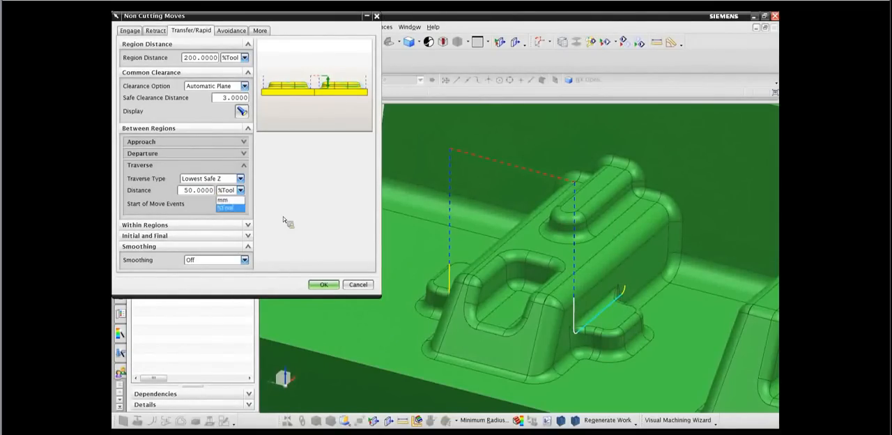
click(201, 192)
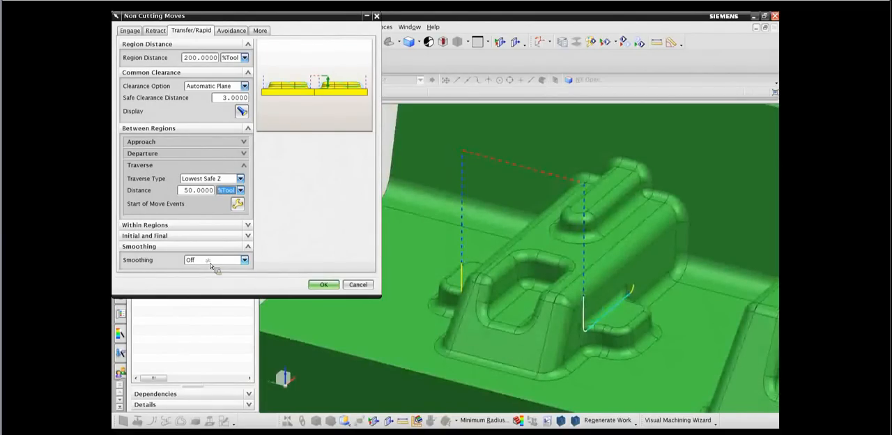
Turn on smoothing for the transfer moves with a smoothing radius of 50 %Tool and accept the non-cutting moves.
click(211, 264)
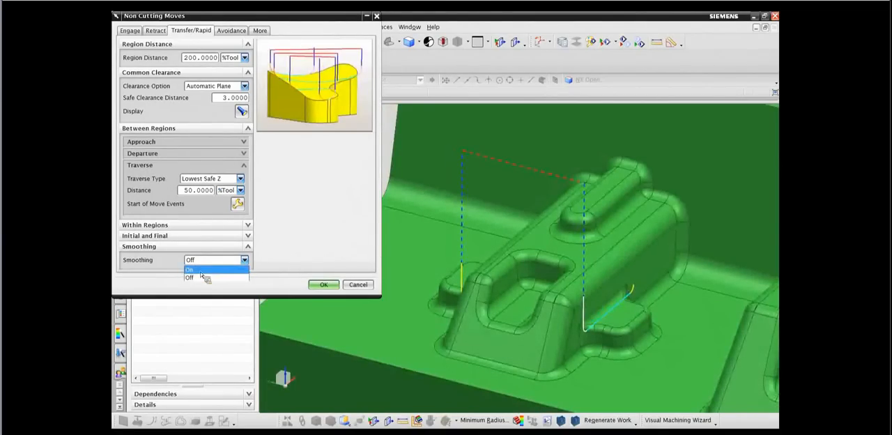
click(201, 270)
double_click(207, 273)
text(50)
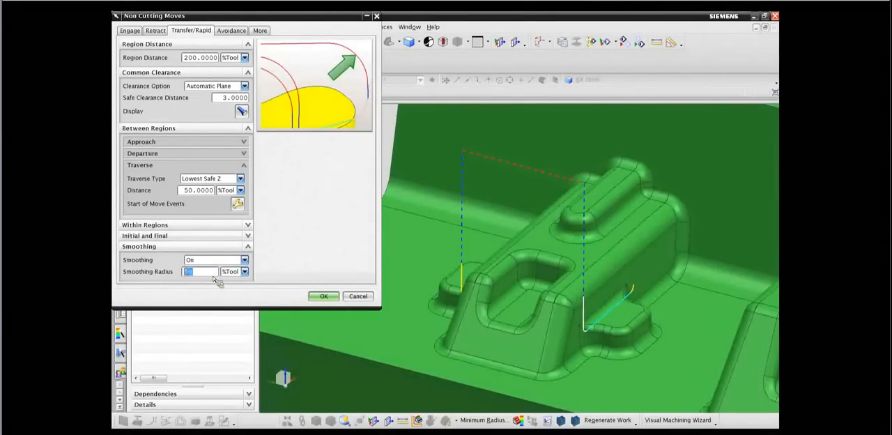
click(325, 297)
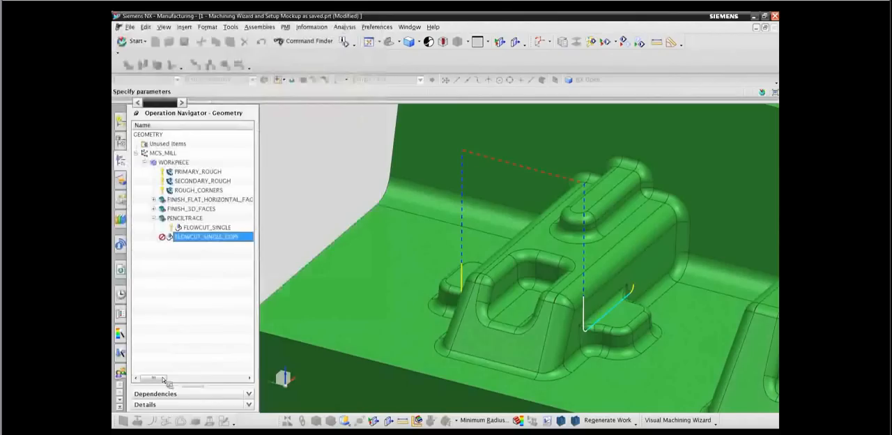
Regenerate the flowcut path, replay it with the solid tool at animation speed 2, and accept the operation.
click(162, 380)
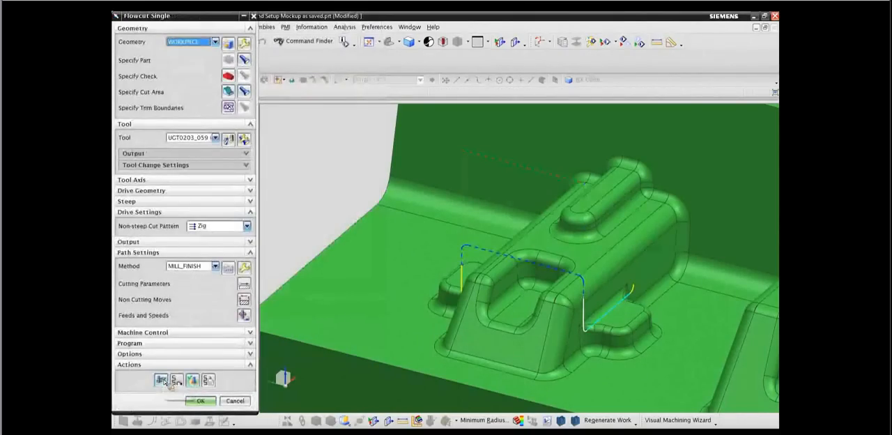
click(193, 380)
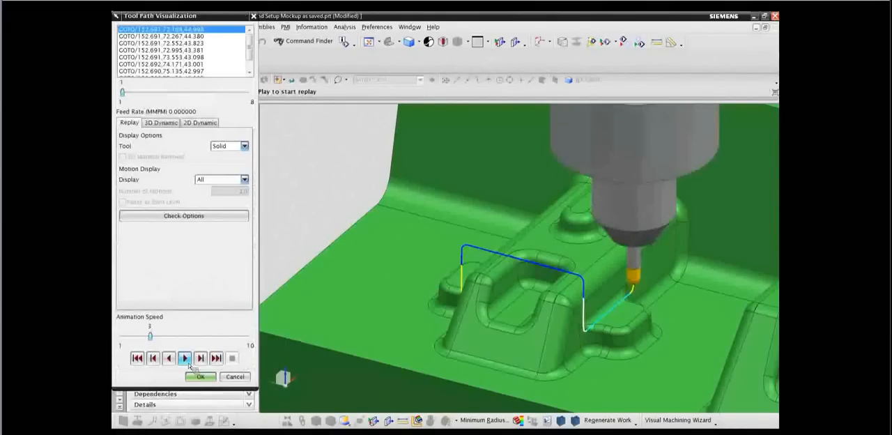
drag(150, 335, 136, 336)
click(184, 357)
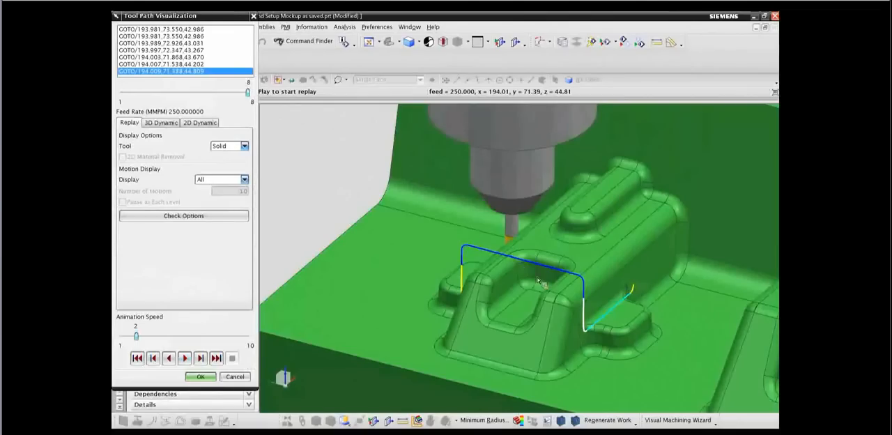
click(200, 376)
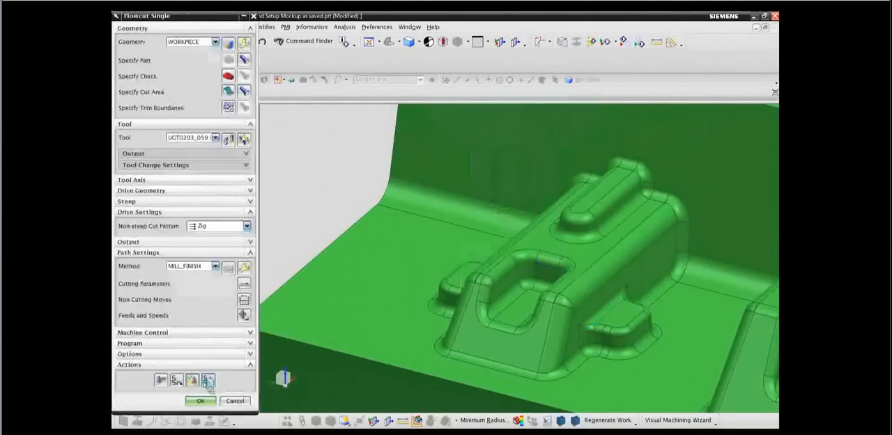
click(200, 408)
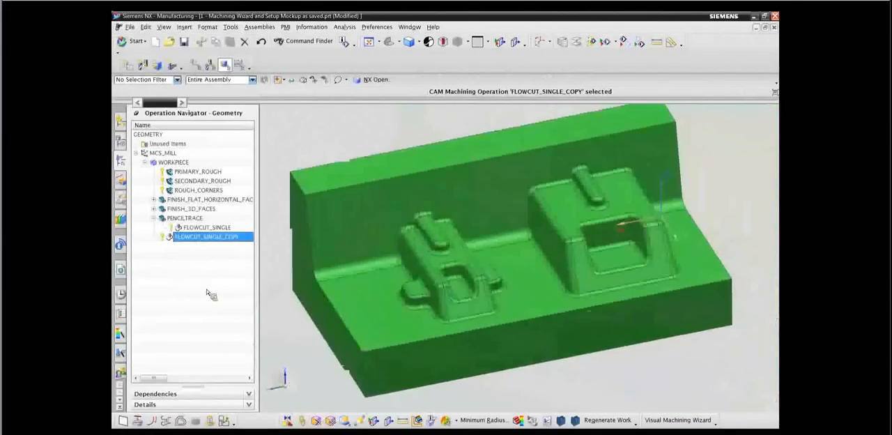
Run a draft analysis on the mold body to examine the walls of both bosses and their pockets, and leave it without applying.
click(446, 421)
middle_drag(634, 375, 577, 300)
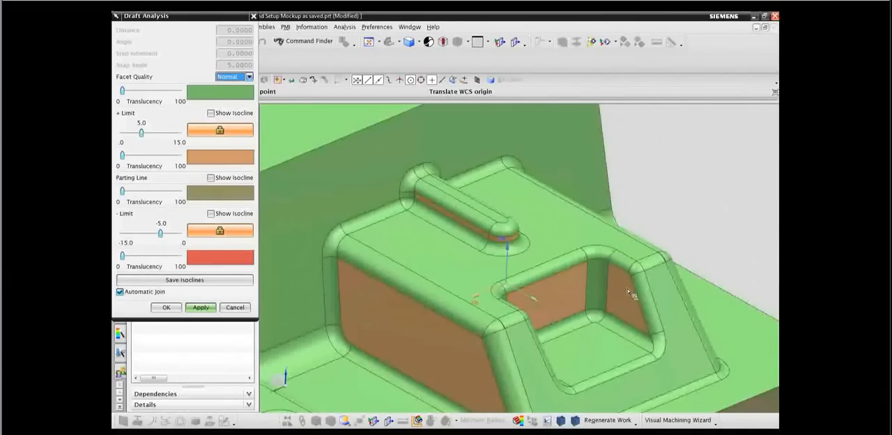
scroll(542, 334, down, 4)
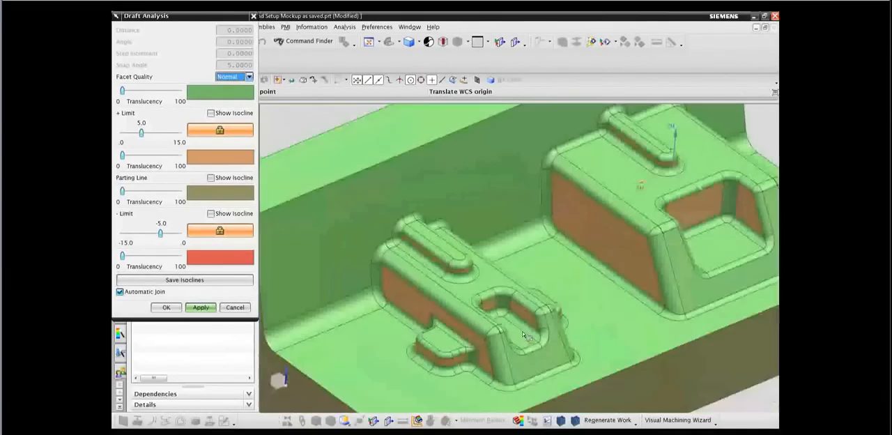
click(235, 307)
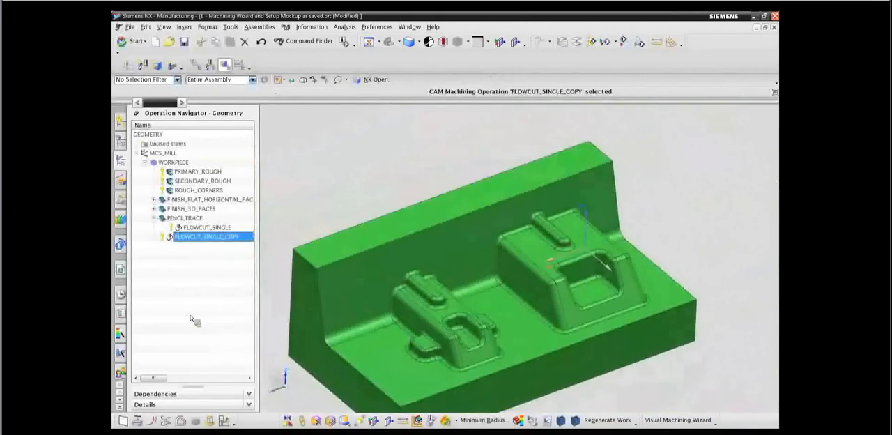
Start a new mill_multi-axis operation of the CONTOUR_PROFILE subtype with no existing operation selected.
click(194, 319)
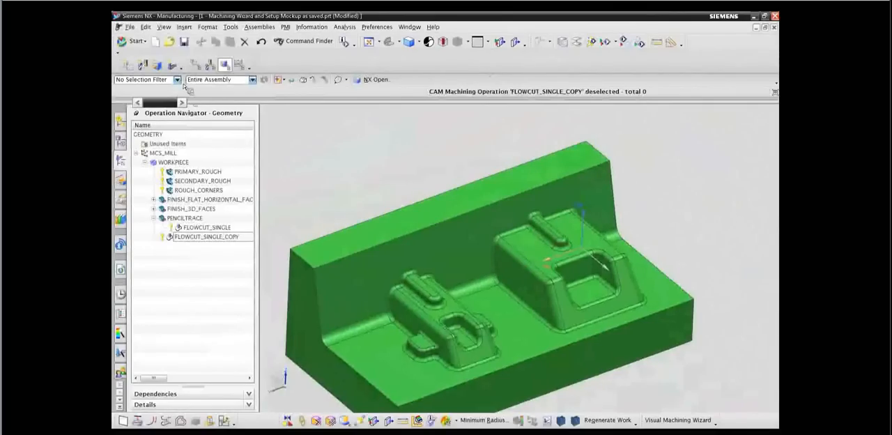
click(172, 65)
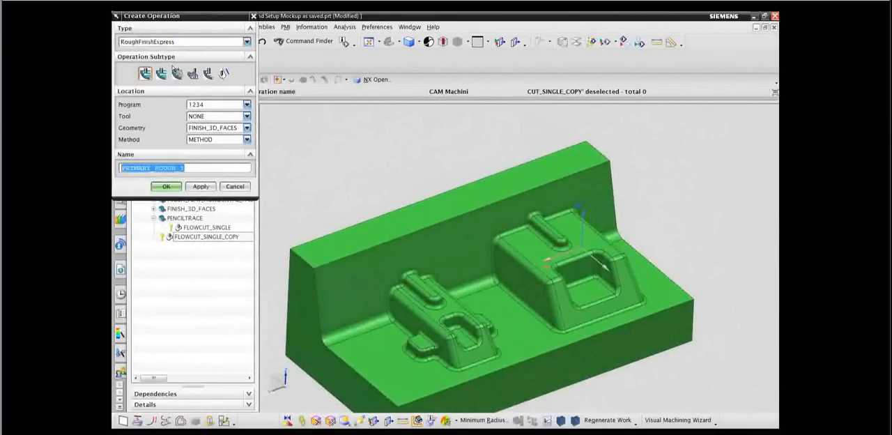
click(183, 42)
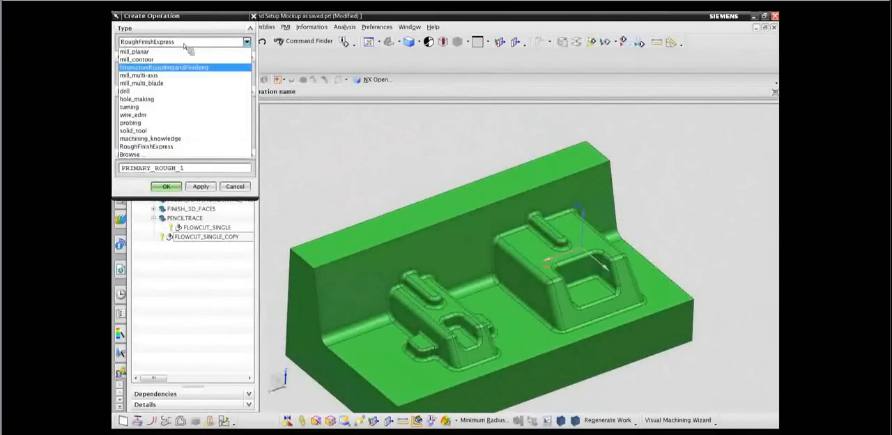
click(159, 80)
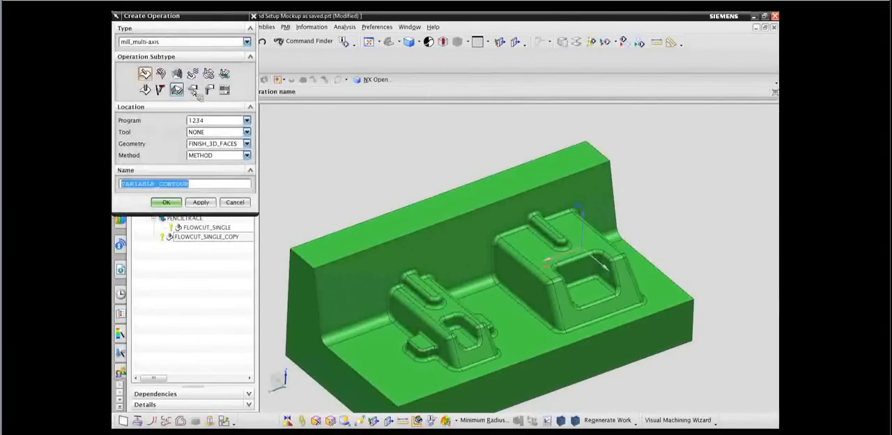
click(177, 73)
Assign the UGT0203_001 long ball tool, WORKPIECE geometry and MILL_FINISH method to the CONTOUR_PROFILE operation and create it.
click(216, 132)
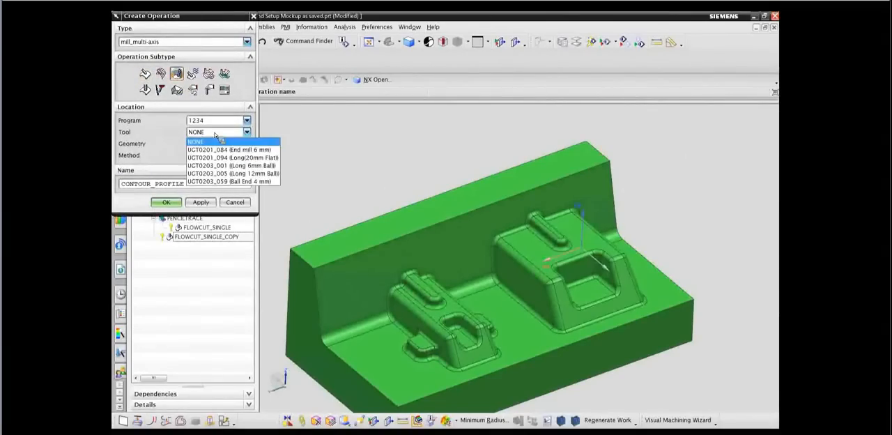
click(230, 165)
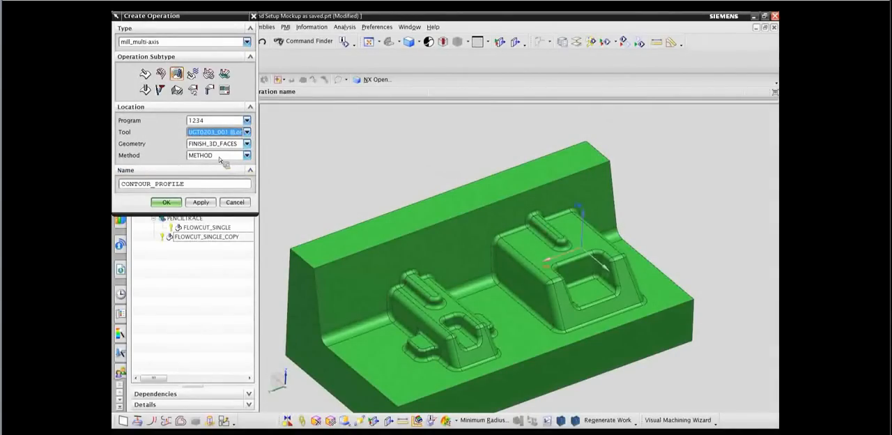
click(222, 144)
click(208, 196)
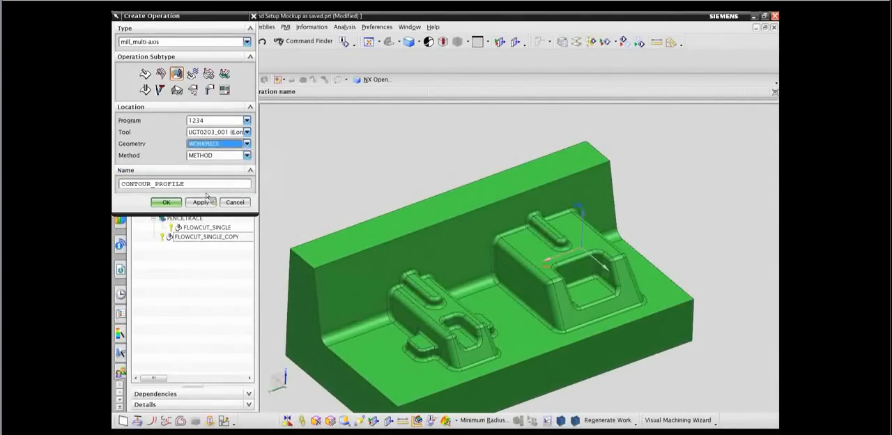
click(217, 156)
click(213, 178)
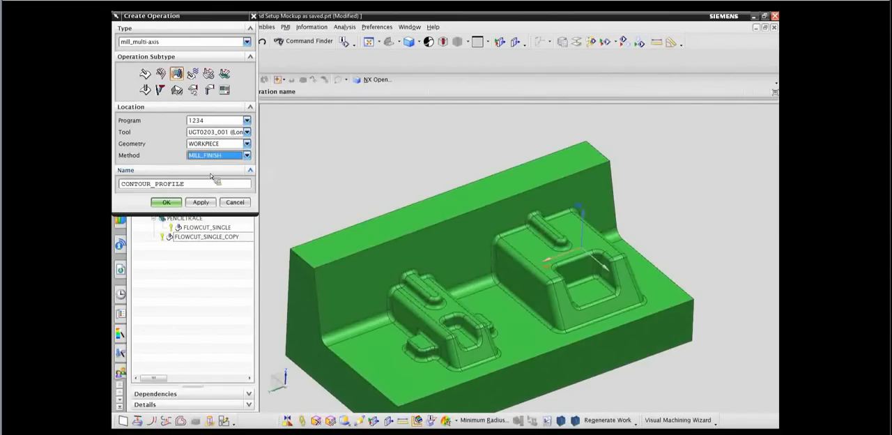
click(167, 203)
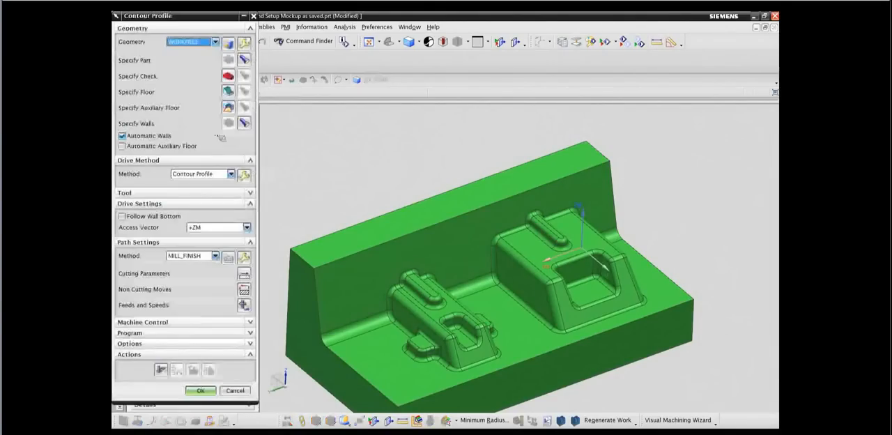
Specify the pocket bottom faces of both bosses as the contour profile's floor geometry.
click(228, 92)
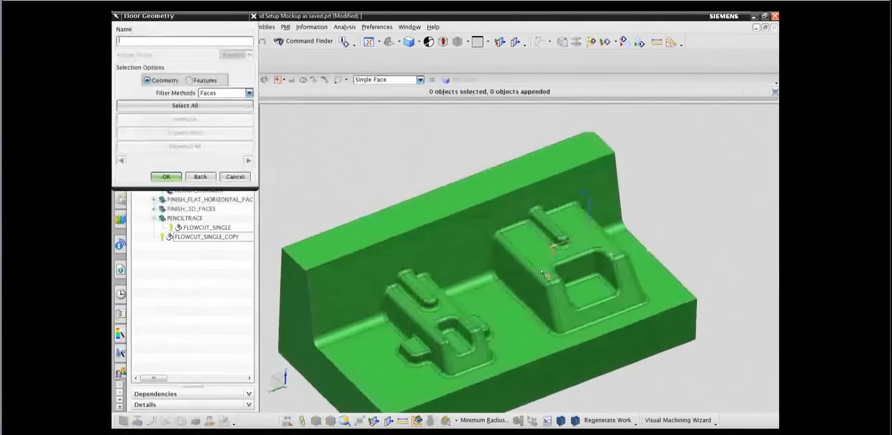
click(578, 298)
click(444, 342)
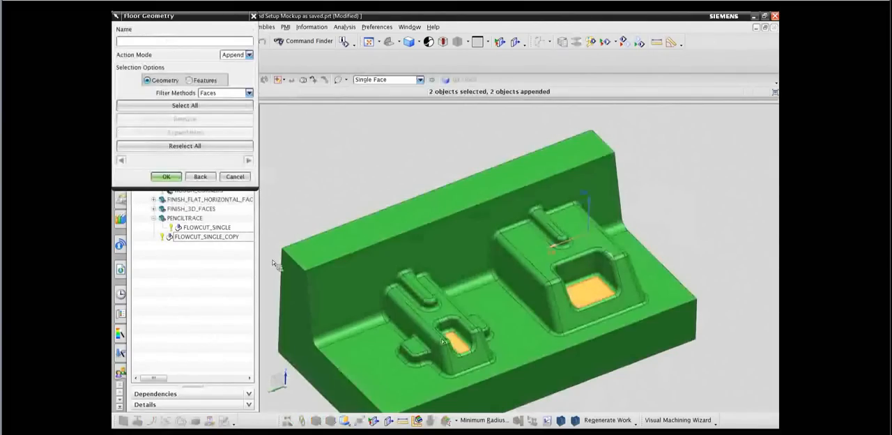
click(167, 177)
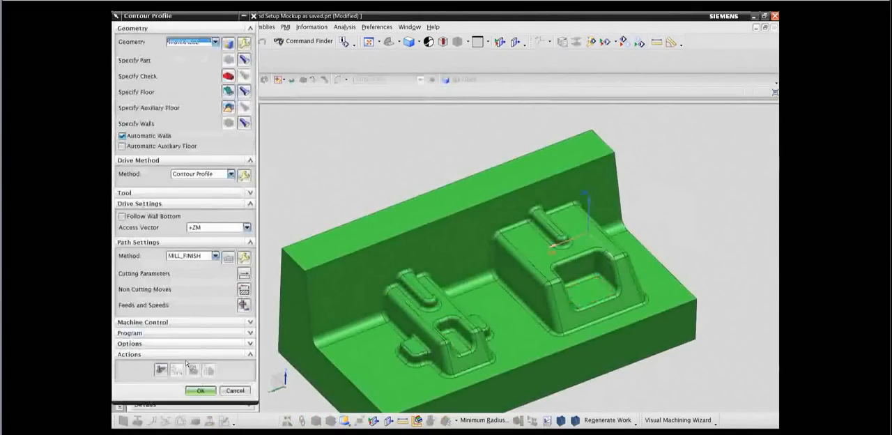
Generate the contour profile tool path and replay it through to the end.
click(161, 370)
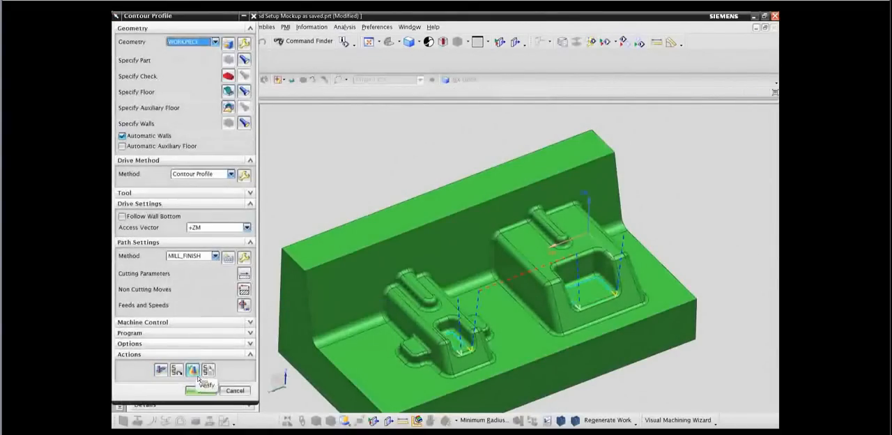
click(197, 377)
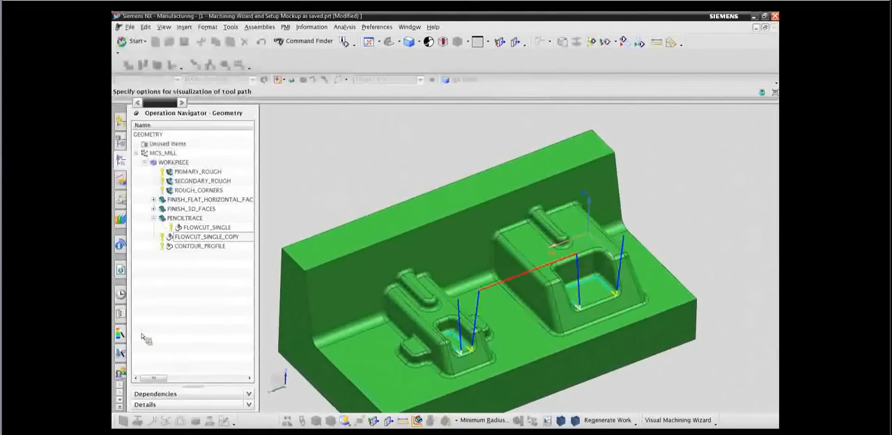
click(185, 358)
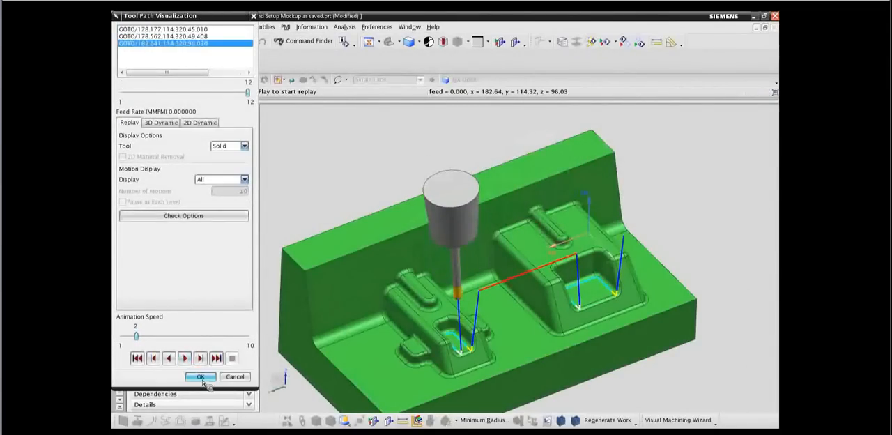
Close the contour profile's tool path replay and accept the CONTOUR_PROFILE operation.
click(201, 377)
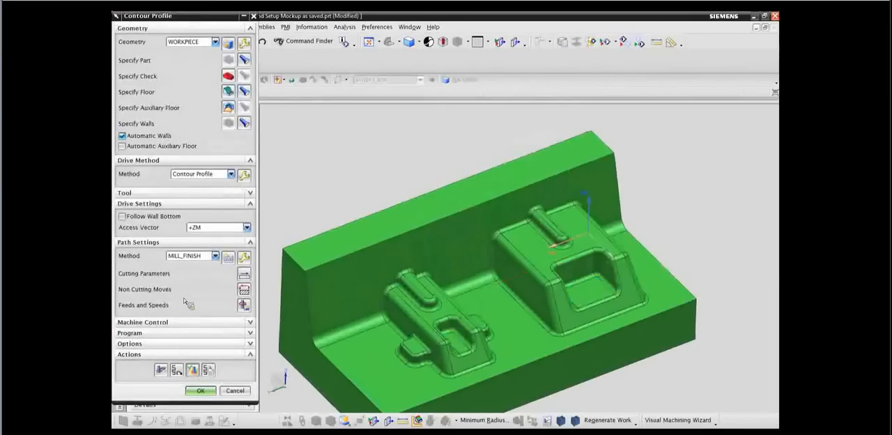
click(200, 390)
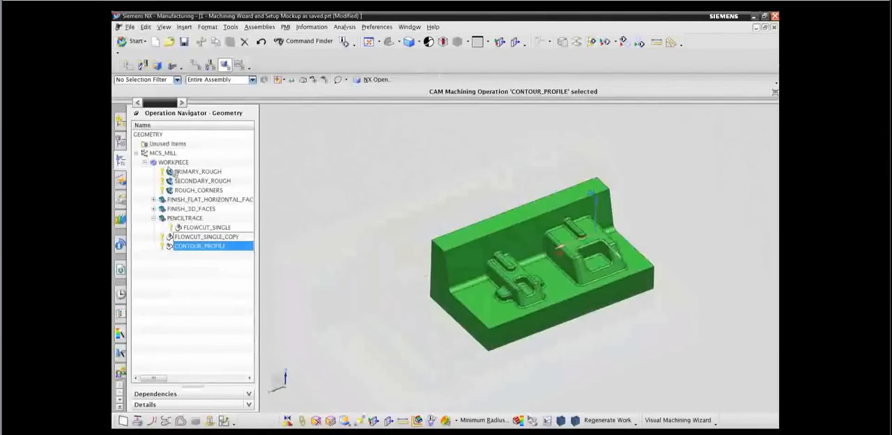
Check the body assigned to the PART component under SETUP in the machine tool's kinematic model, and accept it.
click(121, 200)
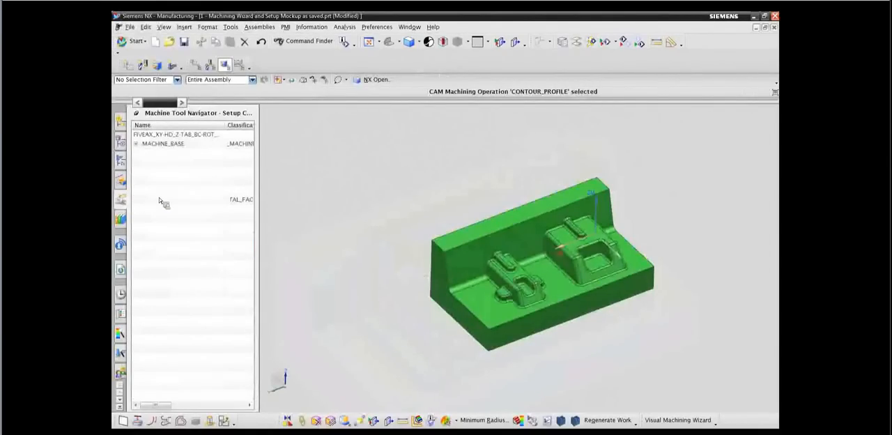
right_click(157, 222)
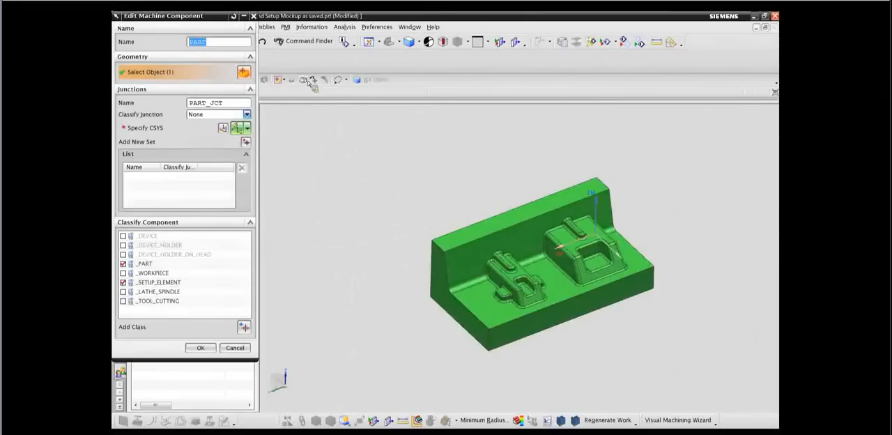
click(198, 350)
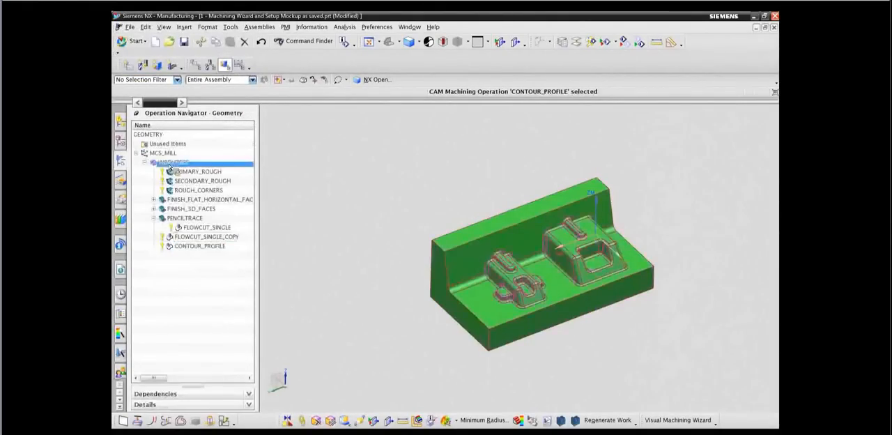
Start a machine simulation of all WORKPIECE operations with 3D material removal shown and visualization set to Machine Code Simulate.
click(169, 163)
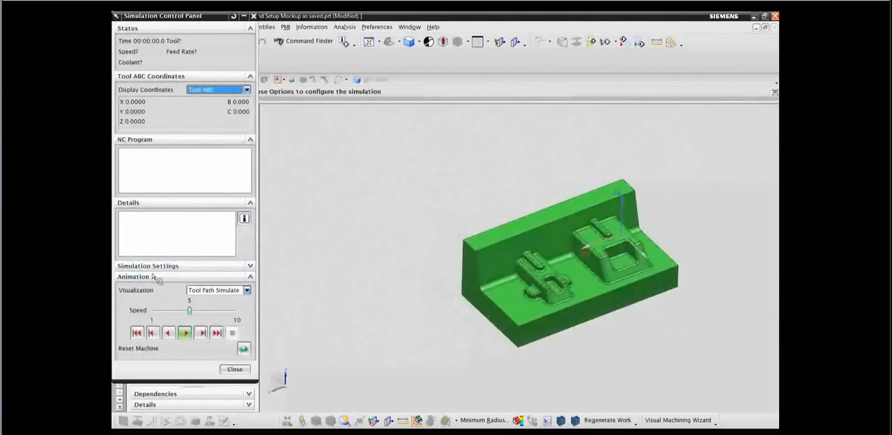
click(154, 267)
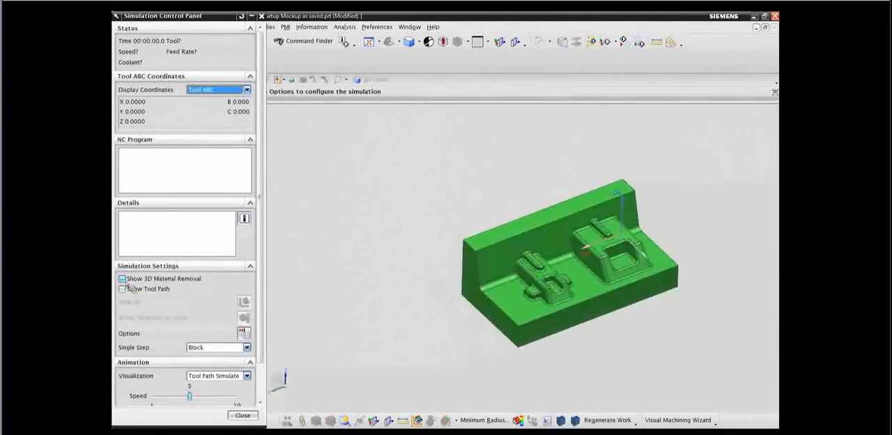
click(127, 282)
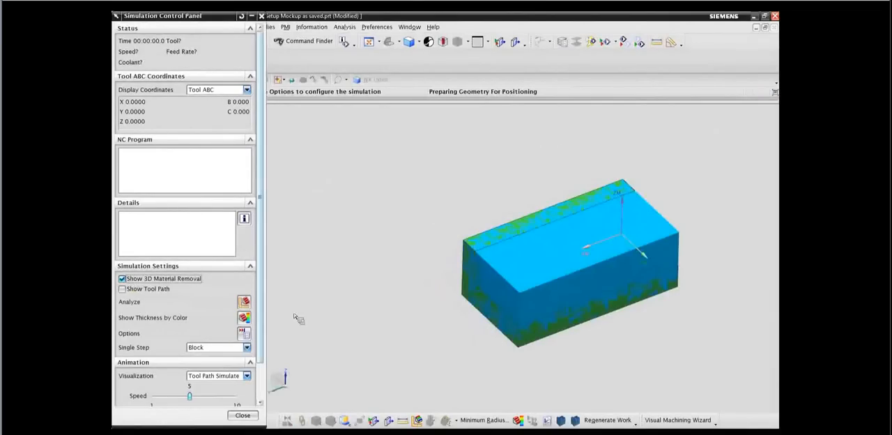
click(235, 379)
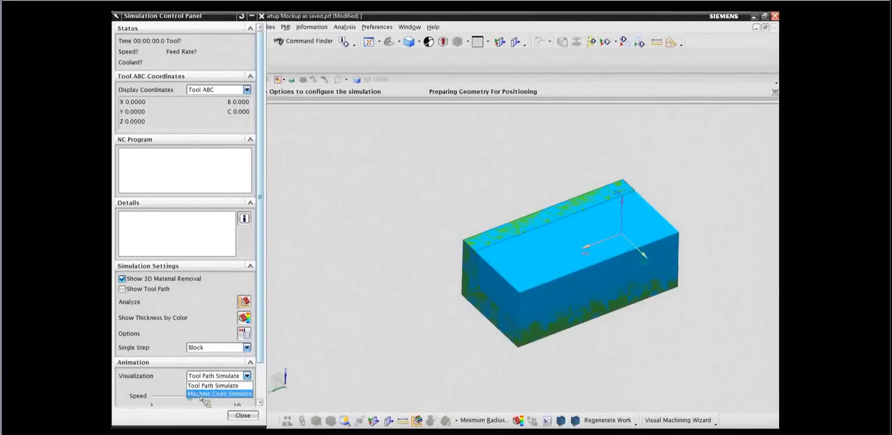
click(210, 393)
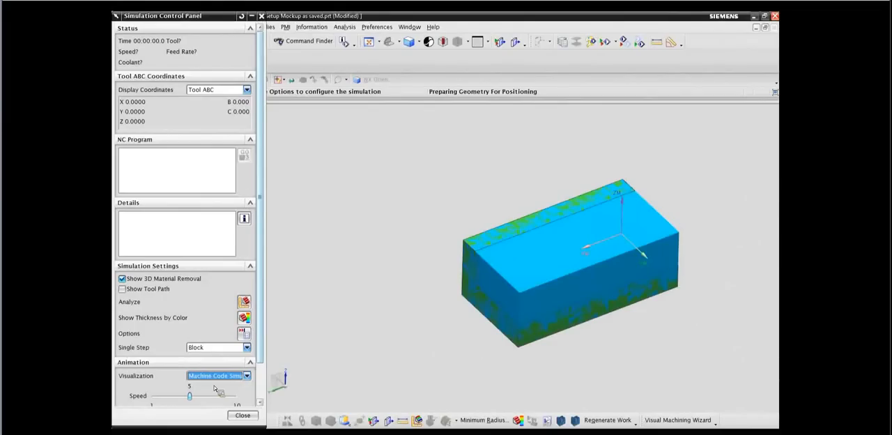
Show the makino_a66_5xd machine and the first Milling Vise component for the simulation.
drag(186, 23, 300, 22)
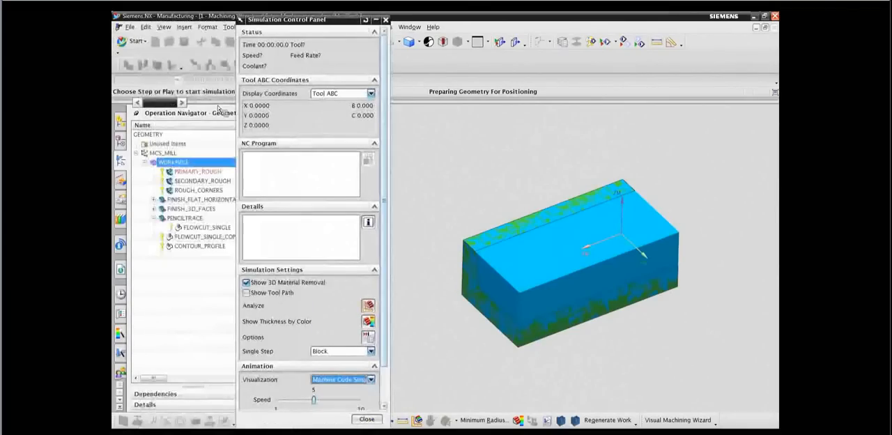
click(121, 121)
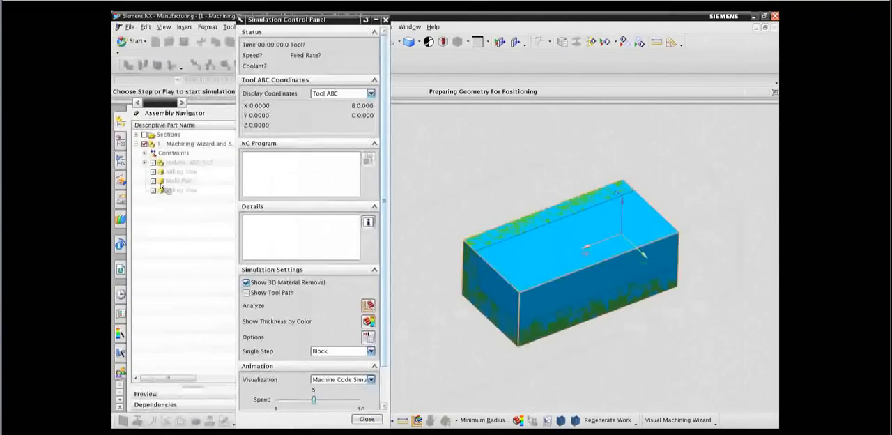
click(153, 171)
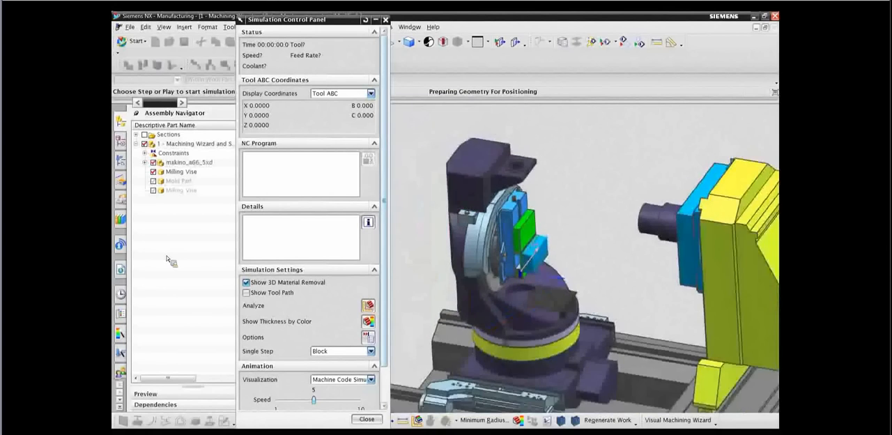
drag(279, 31, 165, 32)
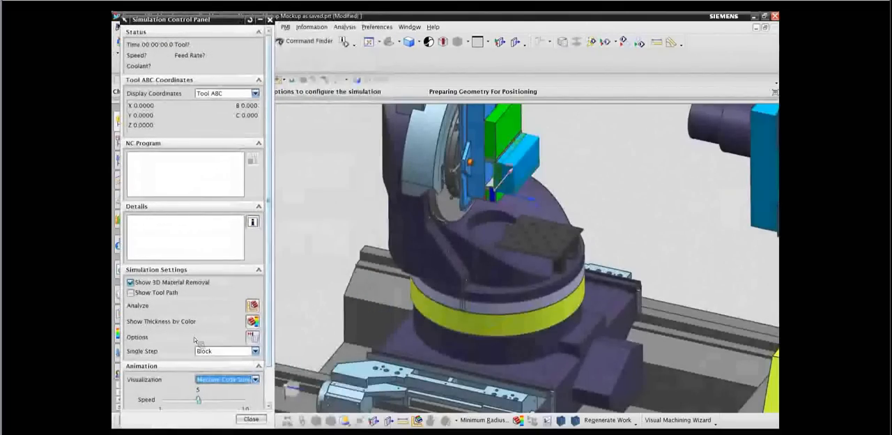
Play the machine code simulation through part of the PRIMARY_ROUGH operation, stop it and close the simulation.
click(183, 269)
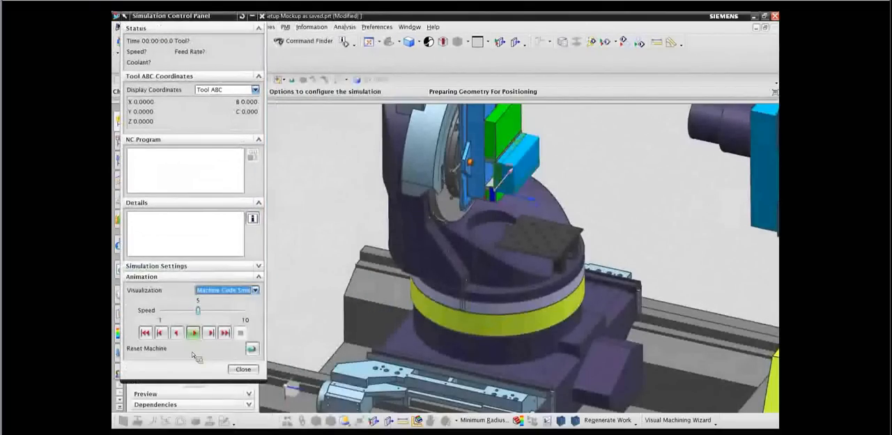
click(194, 334)
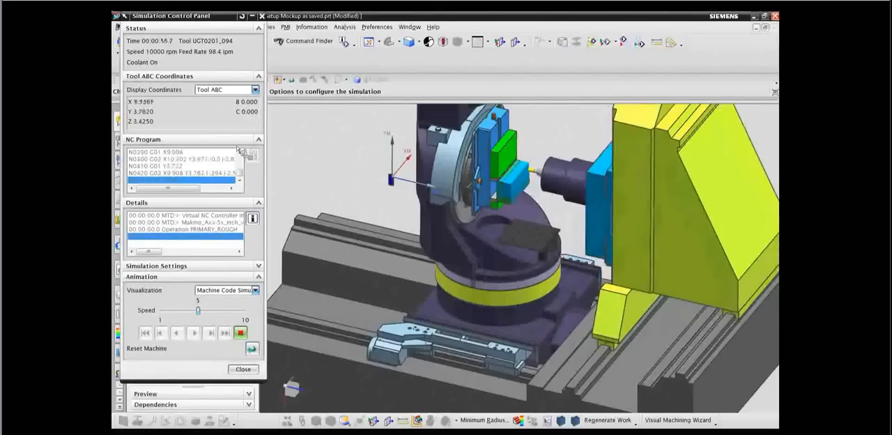
click(240, 332)
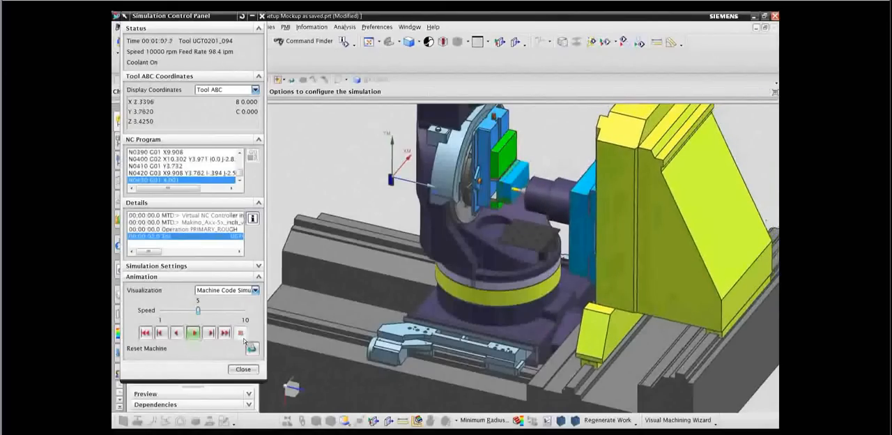
click(244, 369)
Simulate FLOWCUT_SINGLE_COPY and CONTOUR_PROFILE on the machine, stepping through the first NC blocks and ignoring collisions until reset.
click(126, 180)
click(199, 237)
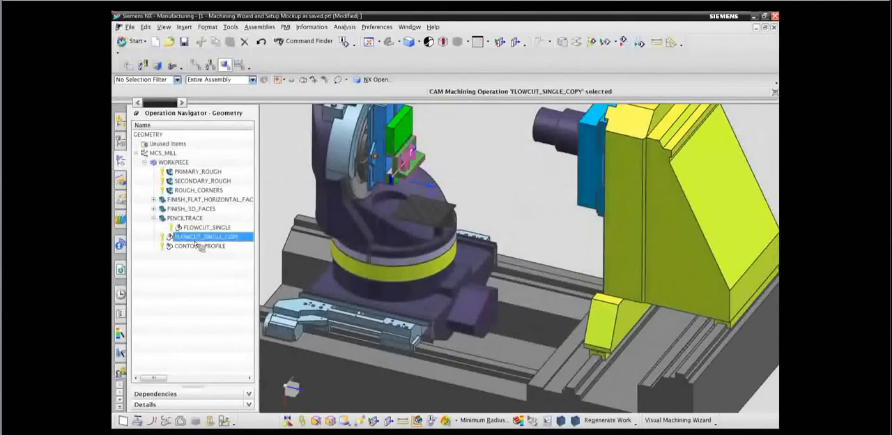
shift+click(196, 247)
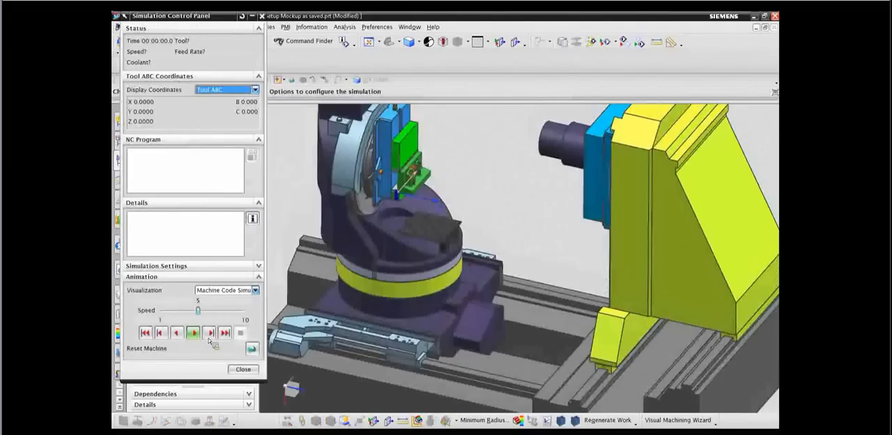
click(210, 333)
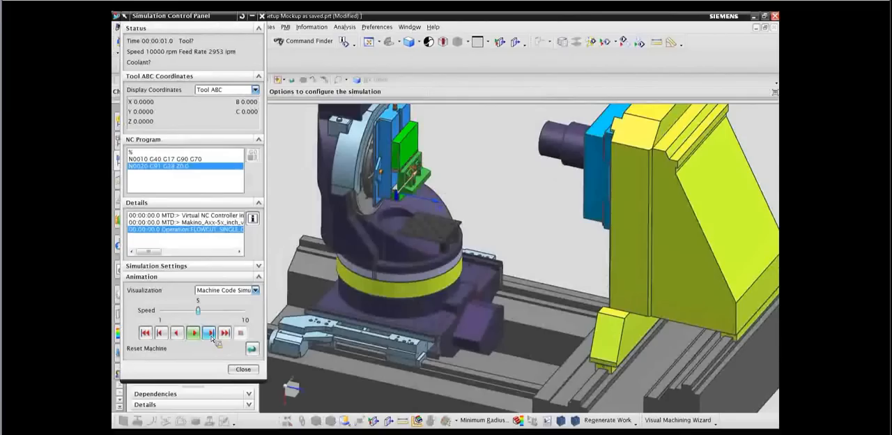
click(210, 333)
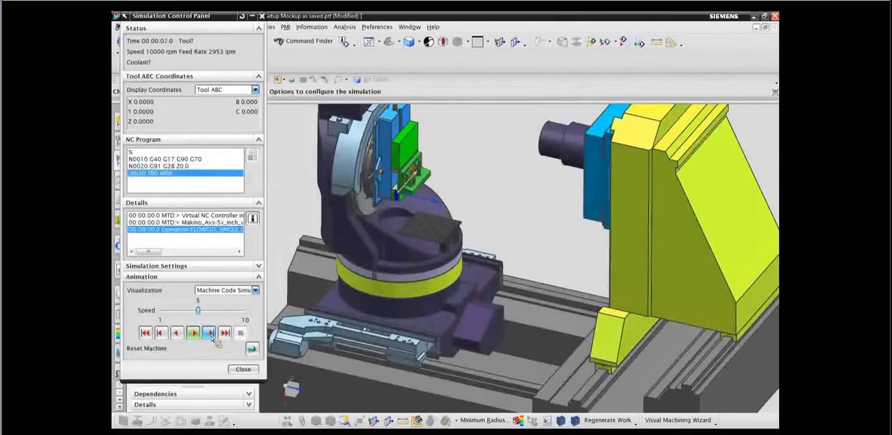
click(211, 333)
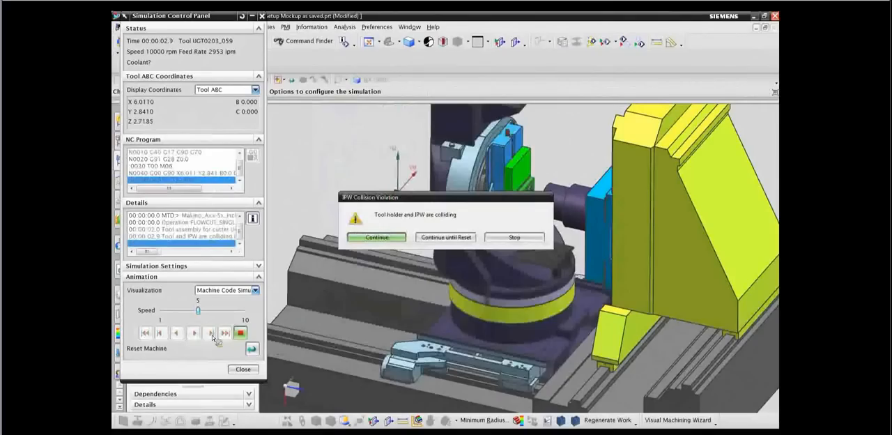
click(439, 237)
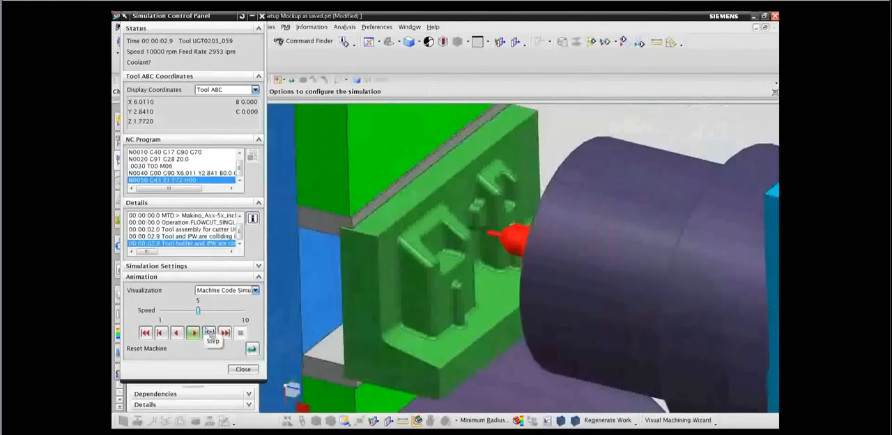
Play the rest of the simulation into the contour profile motion, raise its speed to 7, and close the simulation.
click(193, 334)
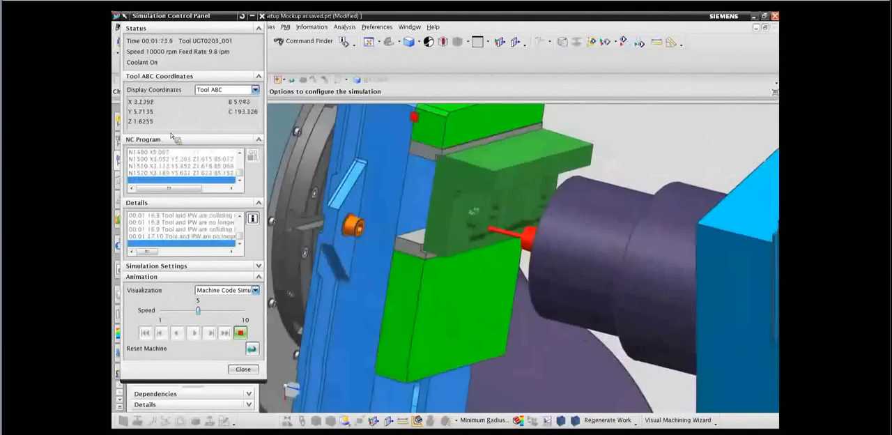
click(210, 314)
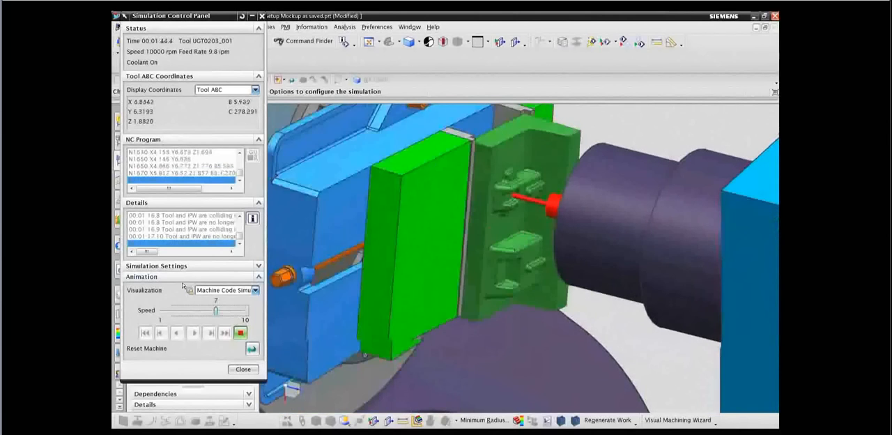
click(246, 369)
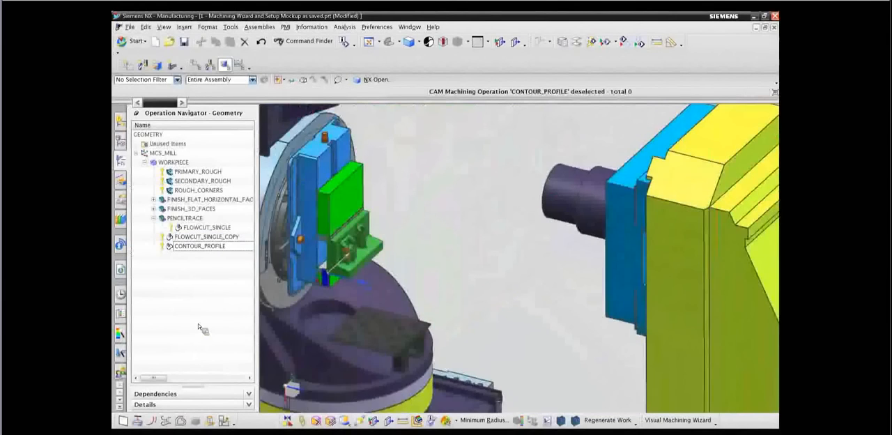
Postprocess all operations under MCS_MILL with the makino_a66_5xd postprocessor, look through the listed NC code and close the listing.
click(171, 153)
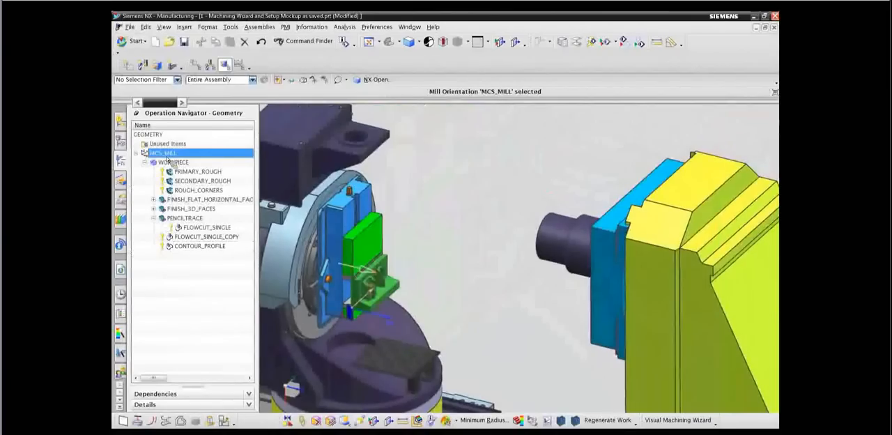
click(548, 421)
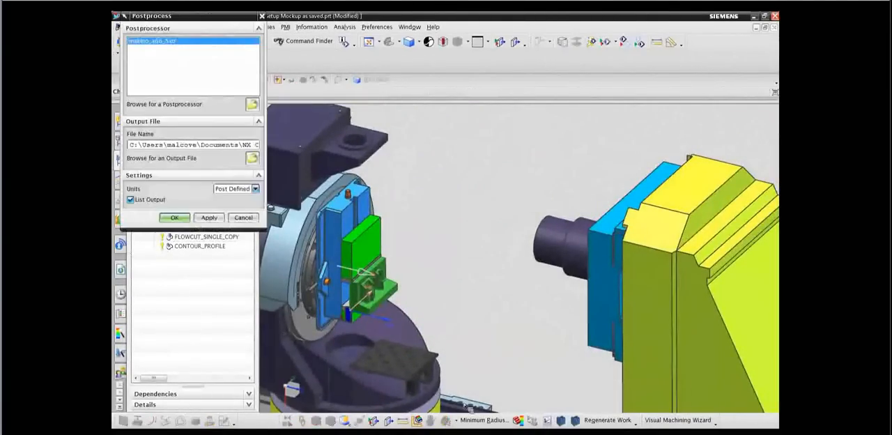
click(173, 218)
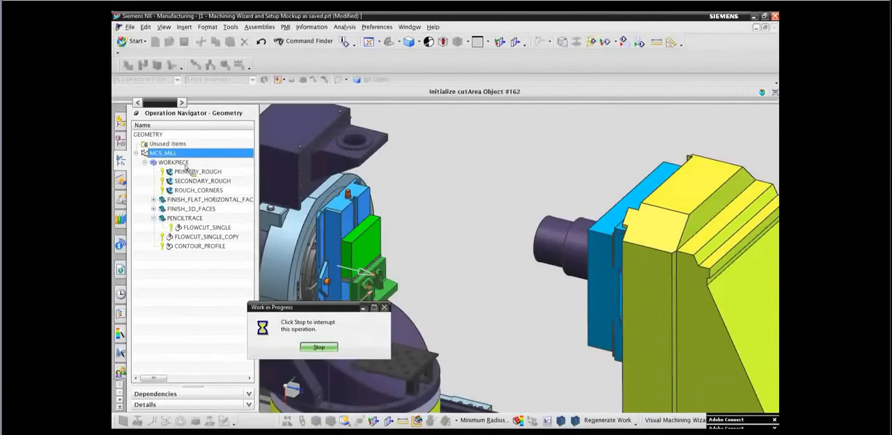
scroll(457, 178, down, 4)
scroll(460, 181, down, 20)
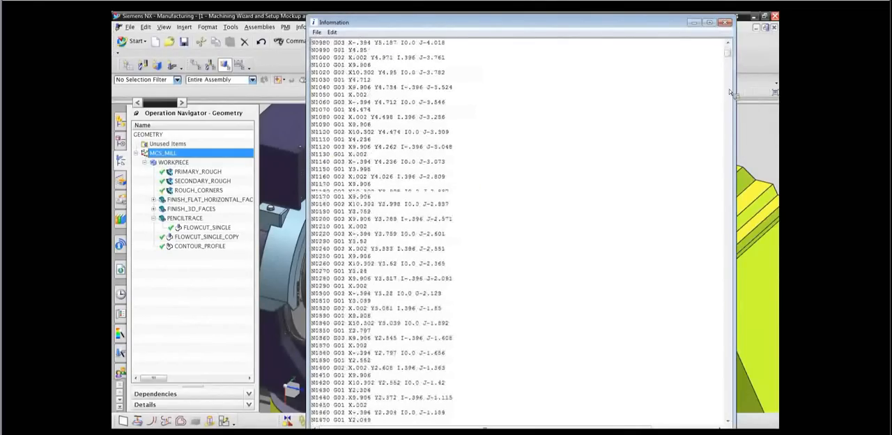
click(727, 23)
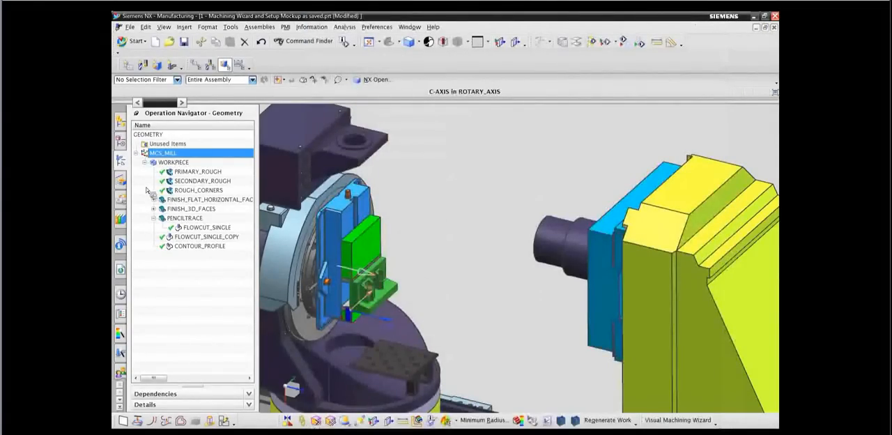
Hide the makino_a66_5xd machine and frame the vise with the mold body in an angled view.
click(123, 122)
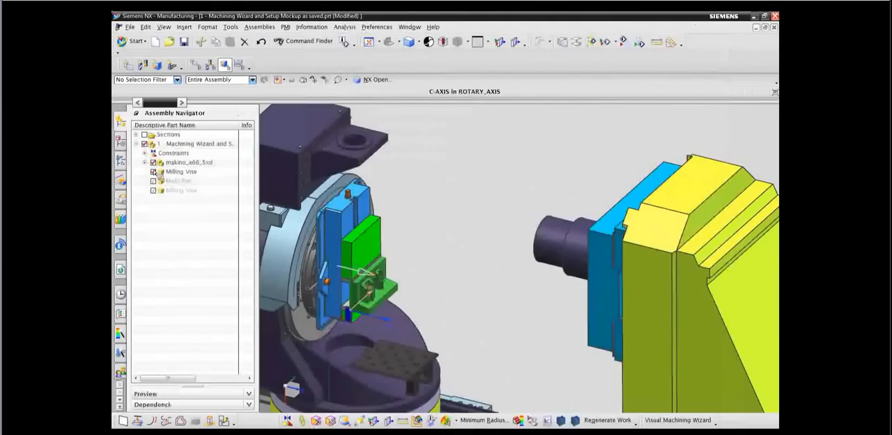
click(154, 163)
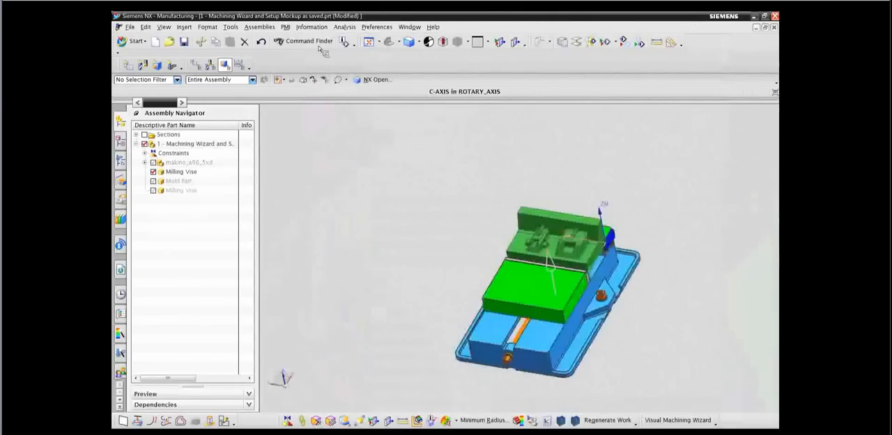
click(368, 41)
middle_drag(313, 112, 297, 161)
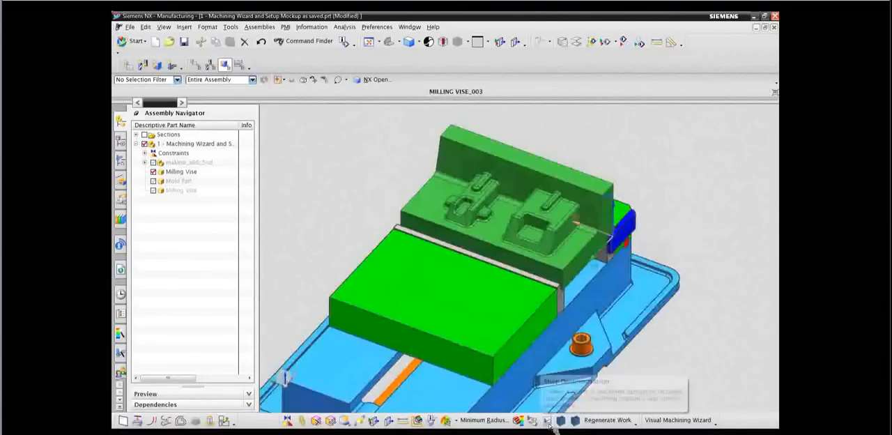
Generate shop documentation in the Advanced Web Page Mill (HTML) report format with the output displayed.
click(548, 420)
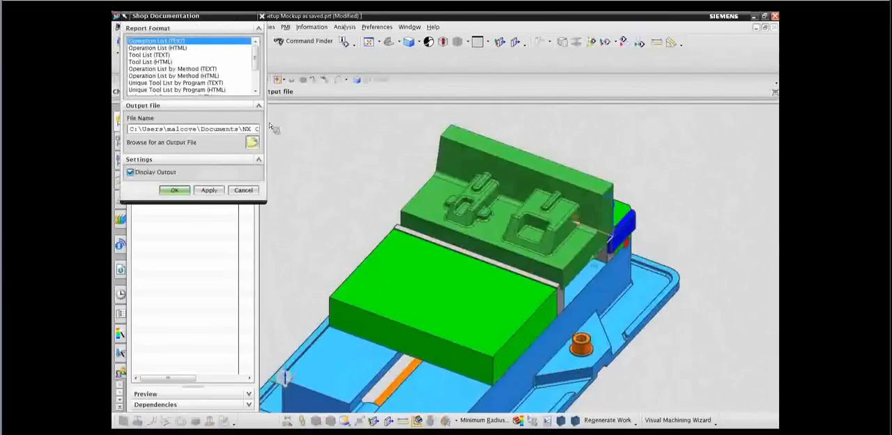
drag(255, 58, 252, 77)
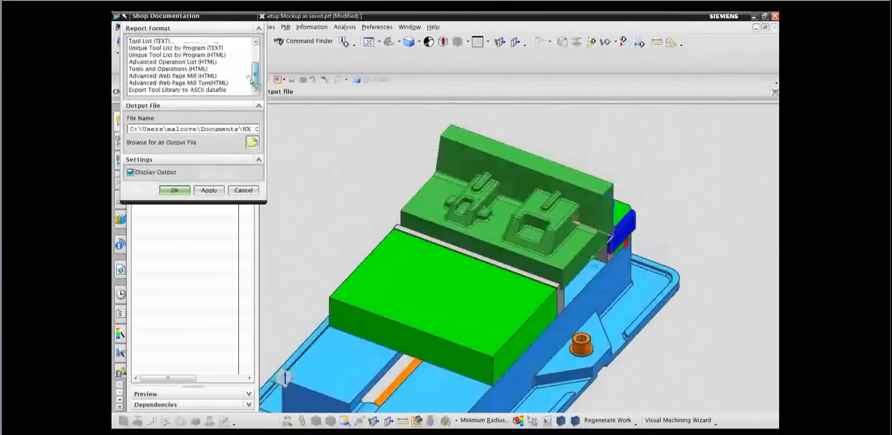
click(187, 75)
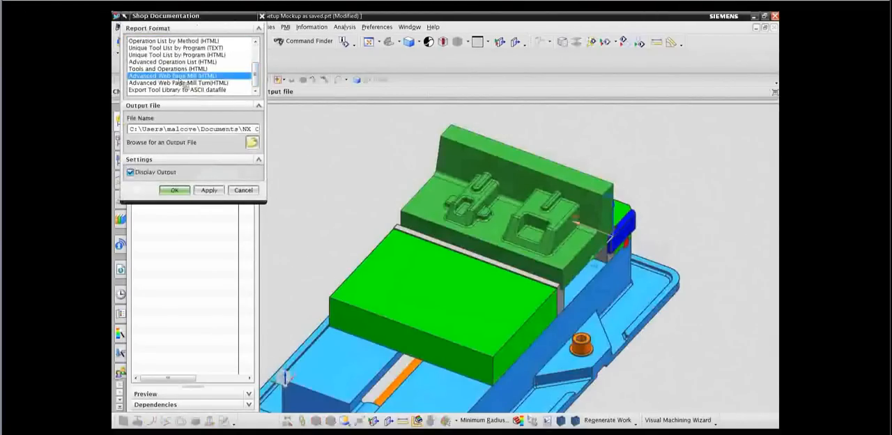
click(175, 191)
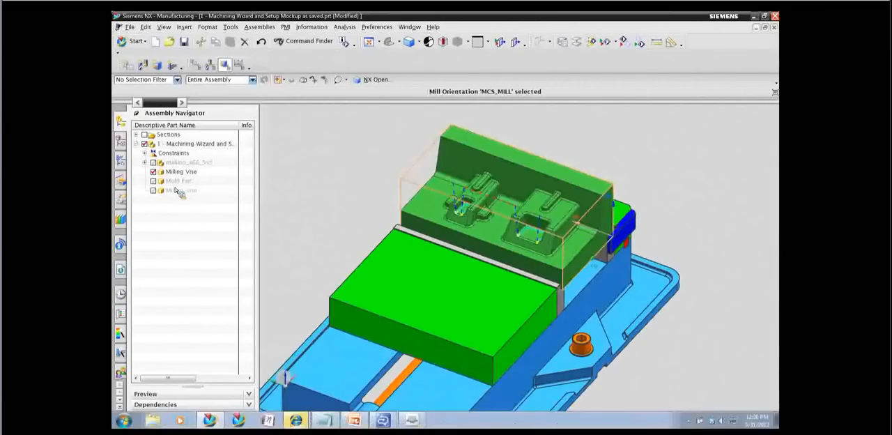
Switch to the shop floor documentation in Internet Explorer and examine the tool list and its tool parameters.
mouse_move(298, 420)
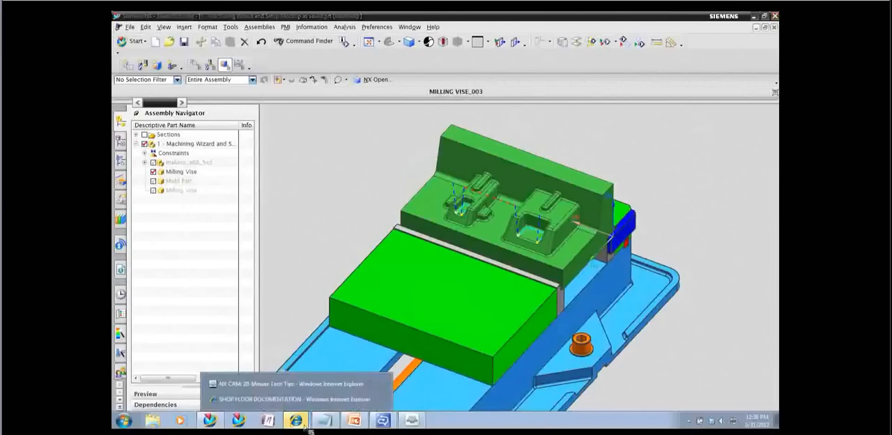
click(299, 402)
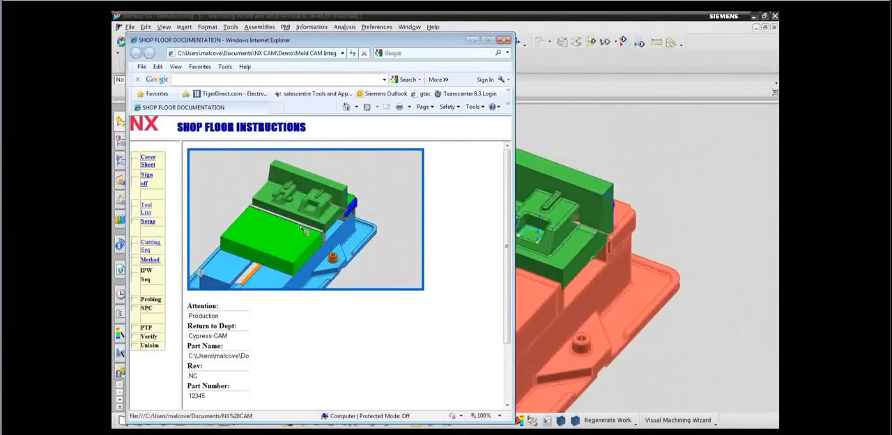
click(154, 209)
click(232, 350)
scroll(329, 232, down, 2)
scroll(330, 236, down, 1)
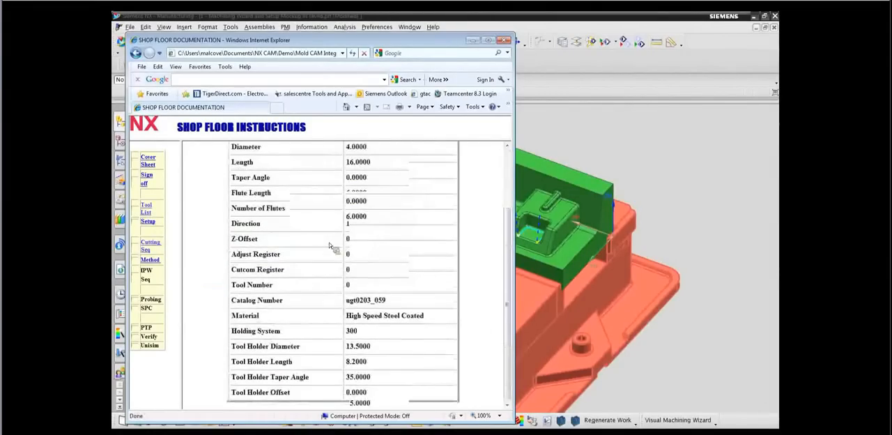
Examine the cutting sequence's tool path pictures for FINISH_FLAT_FACES_SELECT_FACES, FLOWCUT_SINGLE and CONTOUR_PROFILE, and close the report.
click(153, 247)
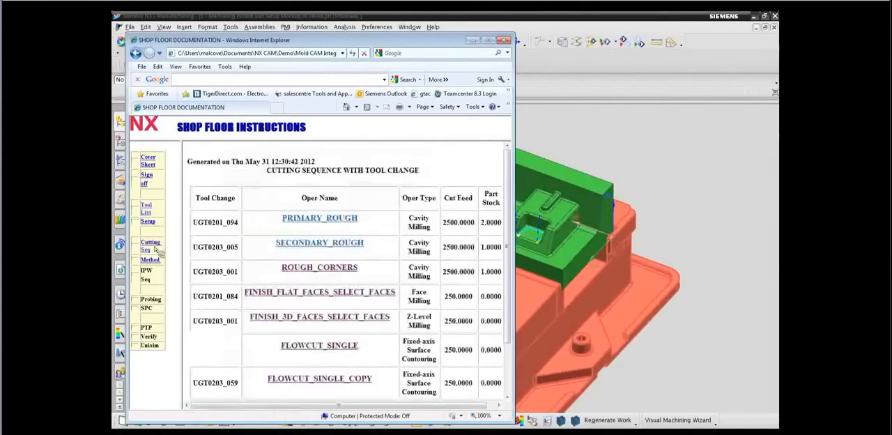
click(314, 294)
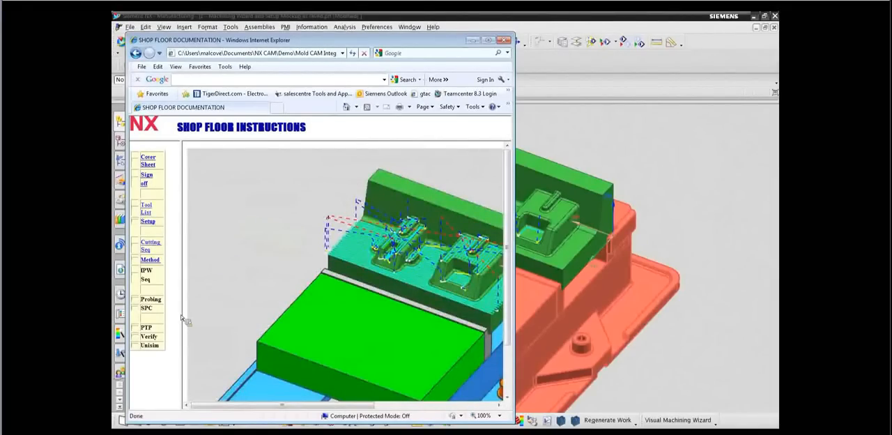
drag(518, 247, 653, 225)
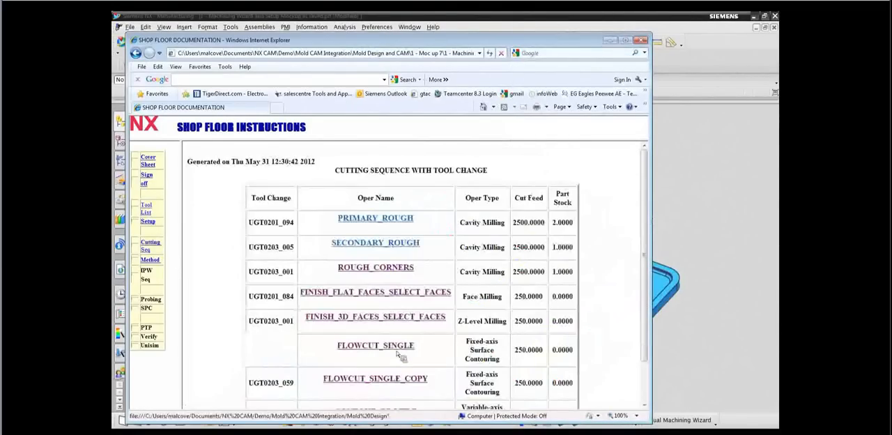
click(398, 351)
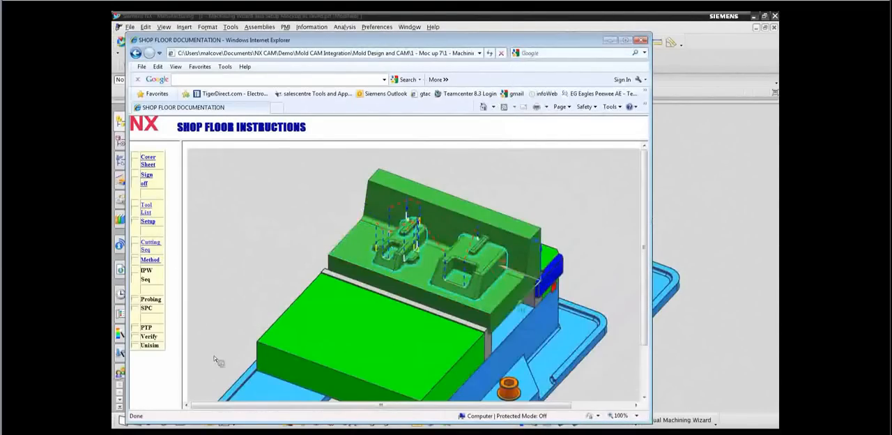
click(149, 244)
scroll(338, 361, down, 2)
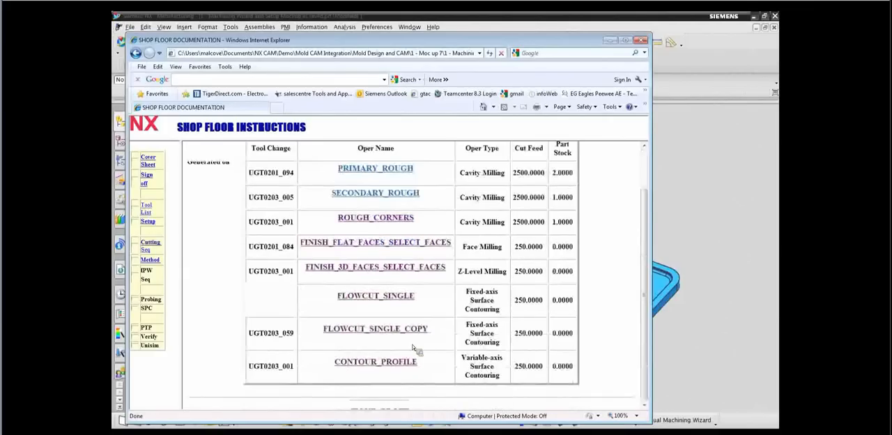
click(383, 365)
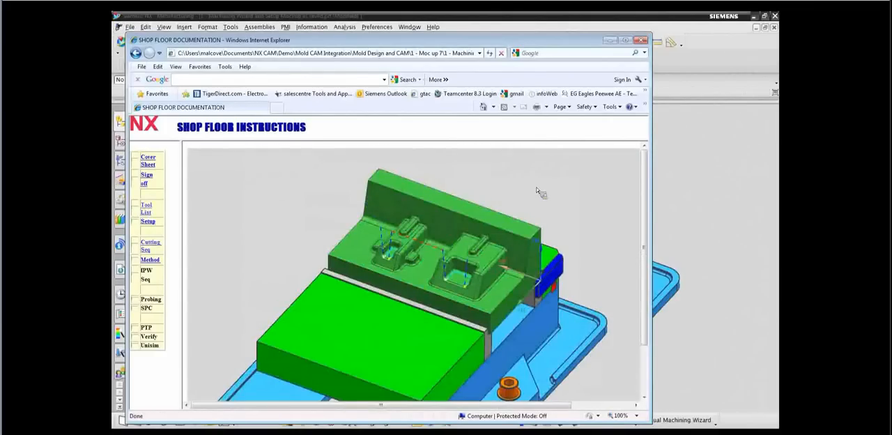
click(640, 40)
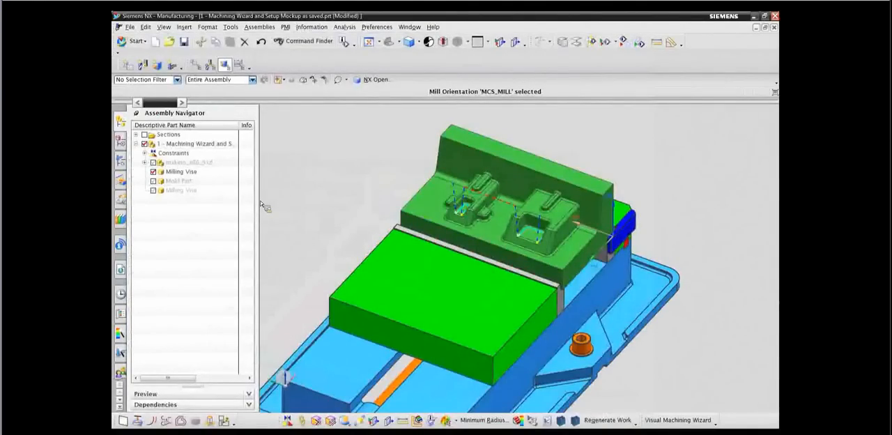
Orient the model to the isometric view and enlarge the vise with the mold body.
key(End)
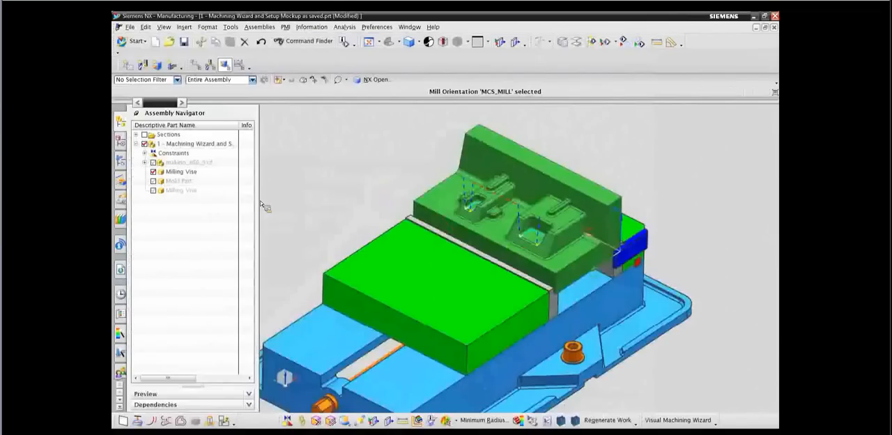
scroll(260, 200, up, 1)
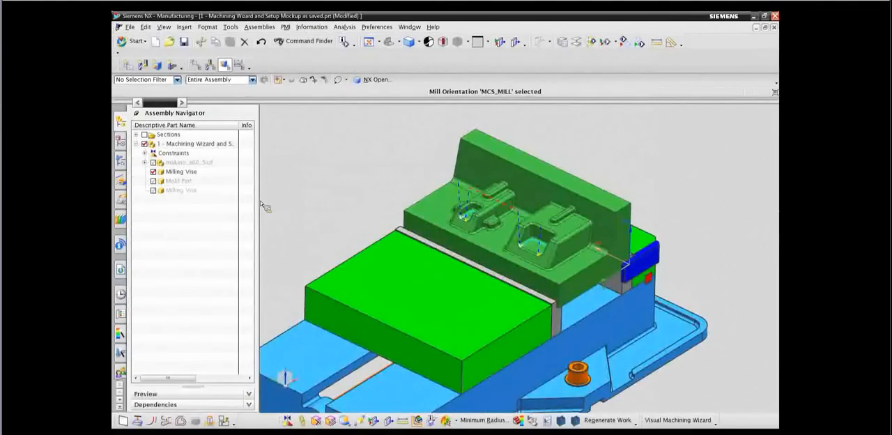